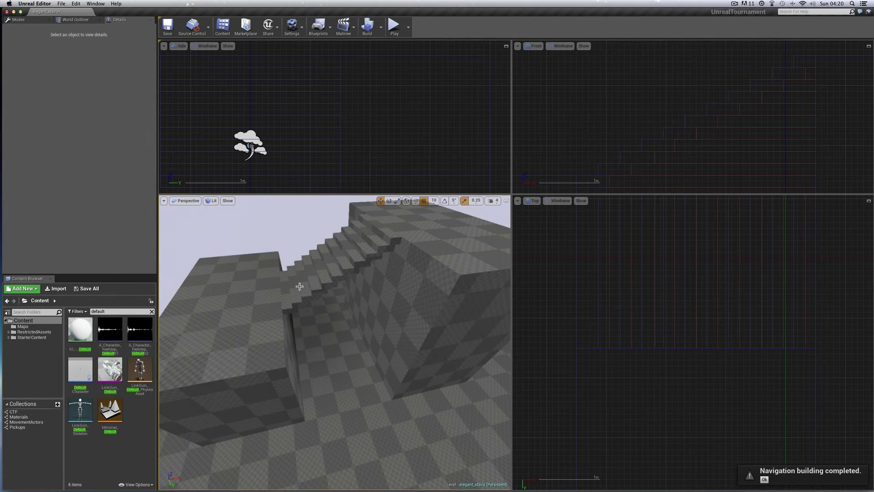
- Resize the viewport layout to give the Front and Top wireframe views more room around the staircase
right_click_drag(335, 286, 333, 287)
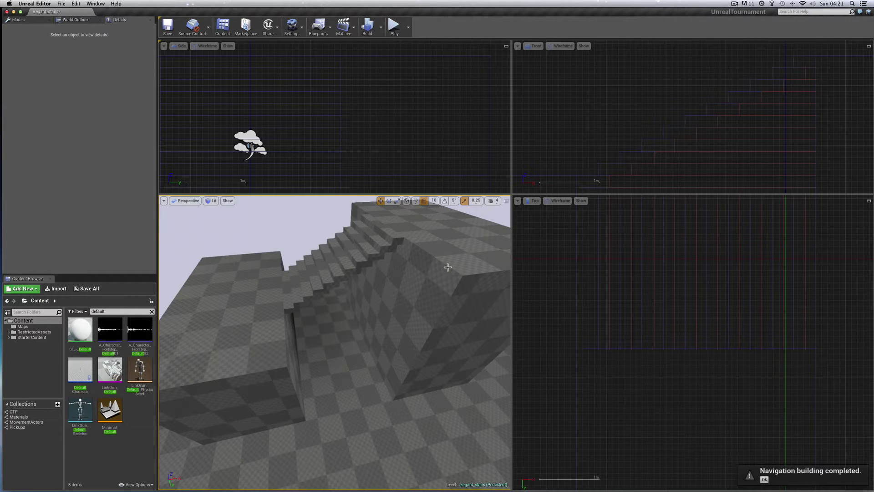
left_click_drag(627, 194, 624, 270)
left_click_drag(511, 212, 351, 205)
scroll(502, 189, "down", 3)
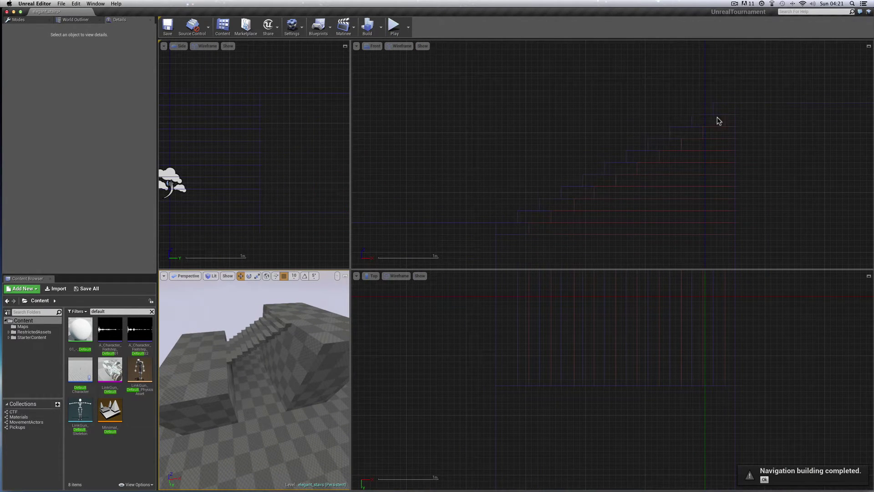
- Set the grid snap size to 50 and place a BSP box brush above the stairs in the Front view
left_click(25, 21)
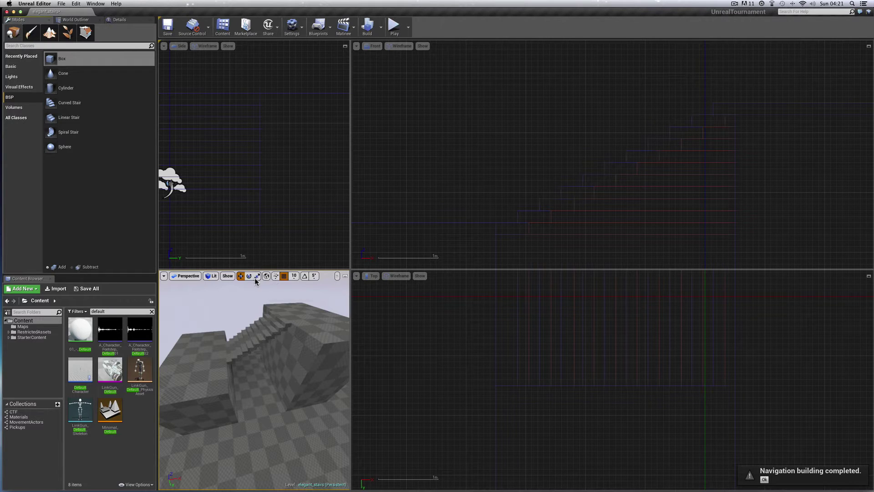
left_click(294, 276)
left_click(296, 312)
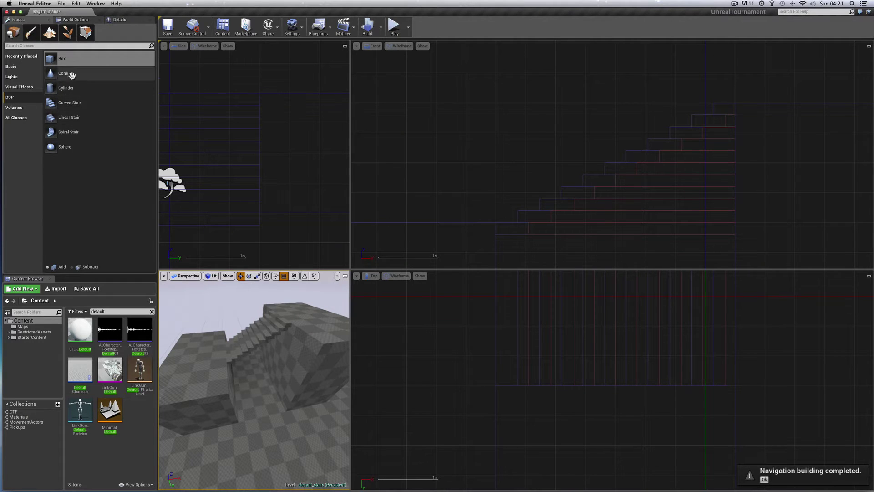
left_click_drag(78, 59, 556, 109)
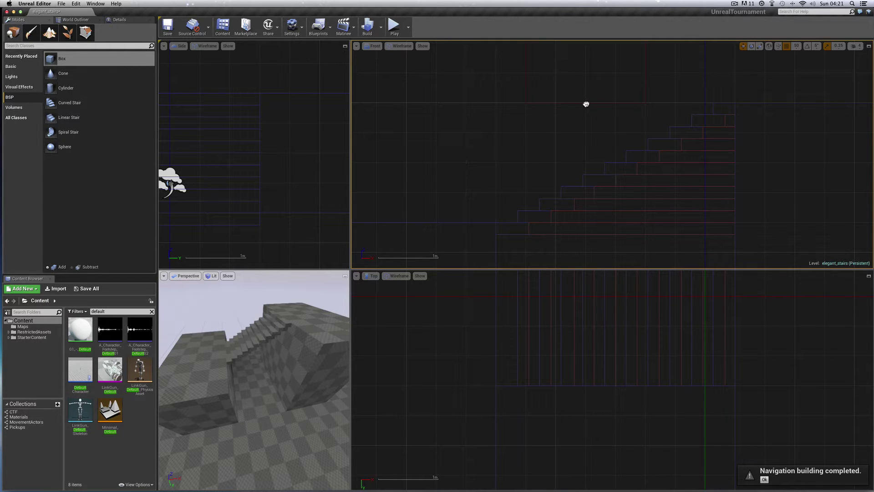
left_click_drag(586, 104, 584, 103)
scroll(586, 120, "up", 3)
right_click_drag(586, 121, 585, 128)
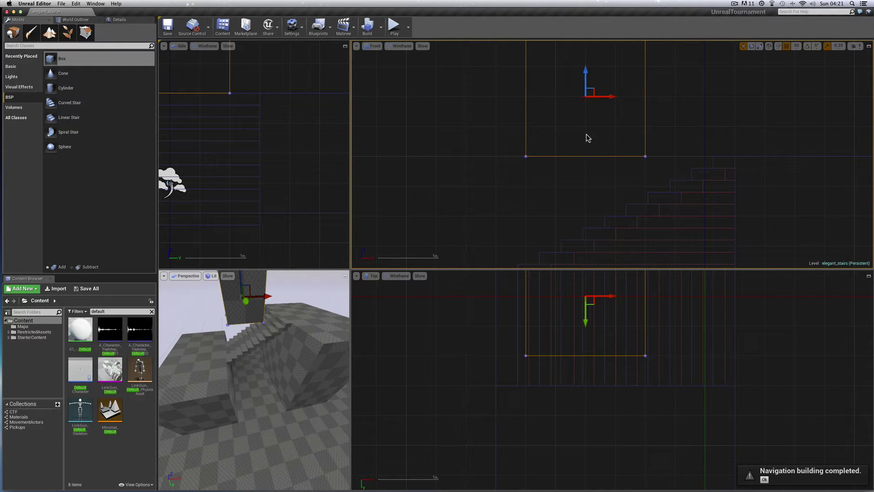
right_click_drag(181, 100, 182, 163)
- Set the box brush's Z size to 60 and its Y size to 30
left_click(117, 19)
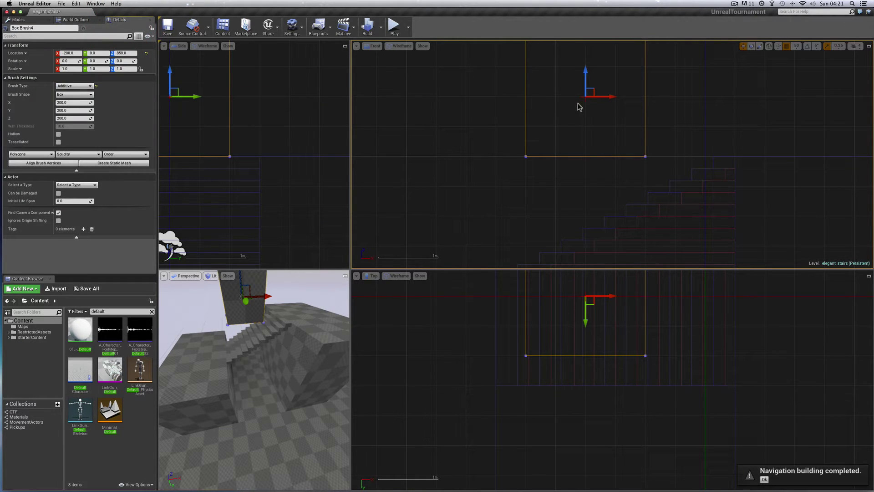
left_click(60, 118)
left_click(60, 117)
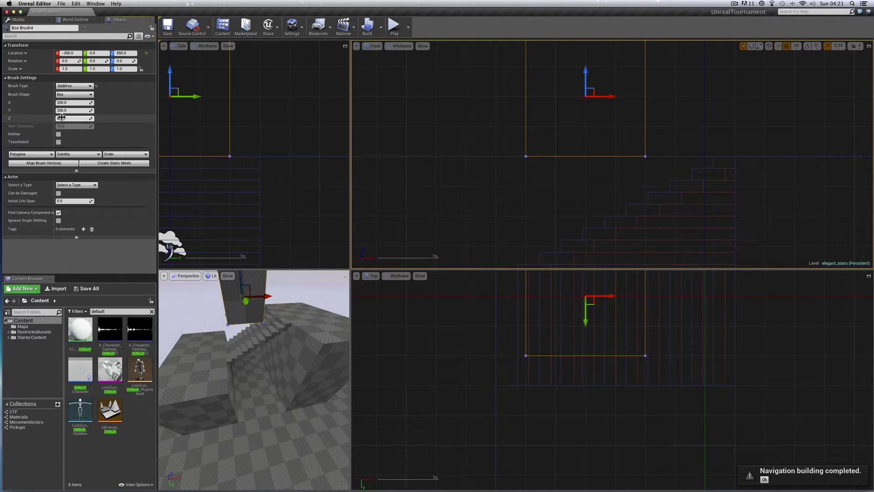
key("Return")
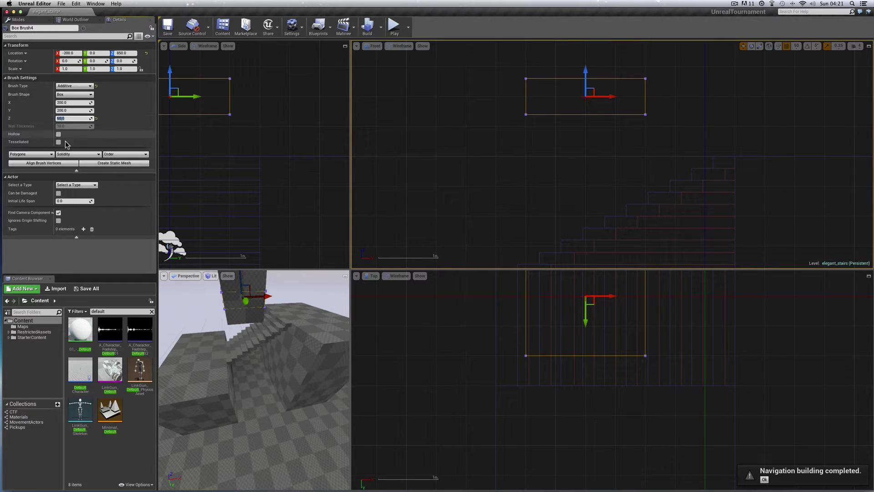
right_click_drag(593, 343, 592, 342)
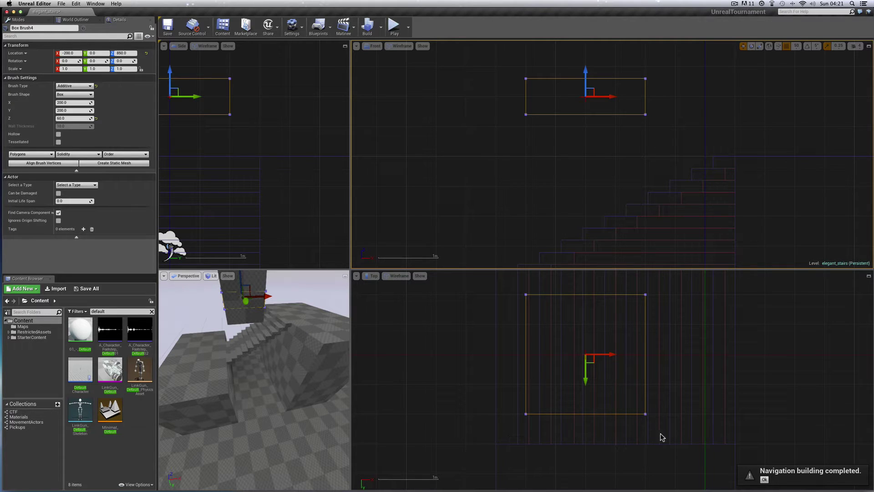
left_click(63, 110)
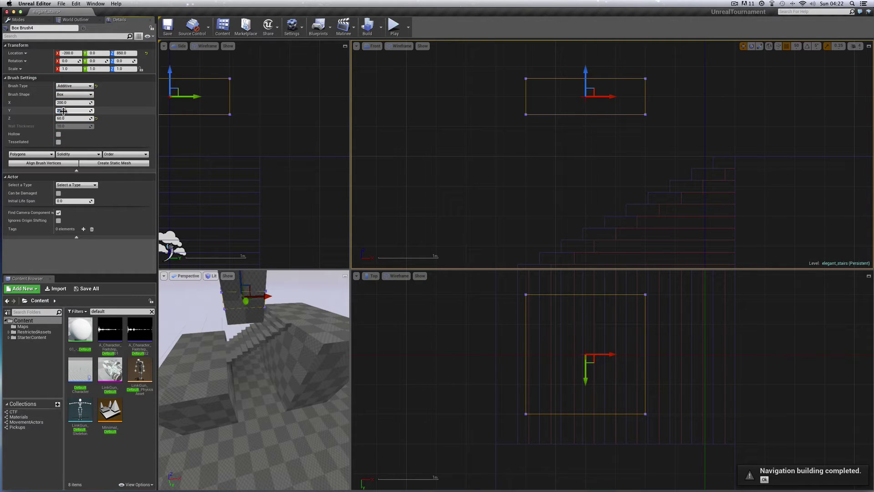
type("30")
key("Return")
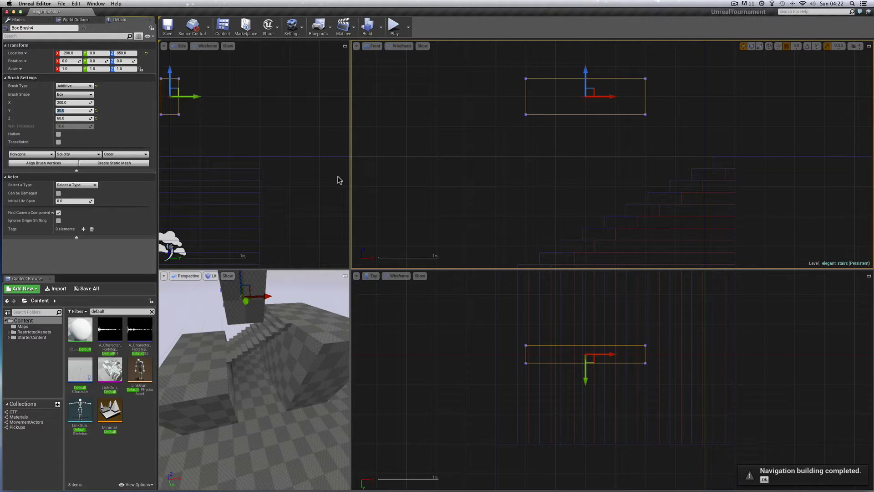
- Set the box brush's X size to 500 so it spans the length of the stairs
scroll(339, 180, "up", 1)
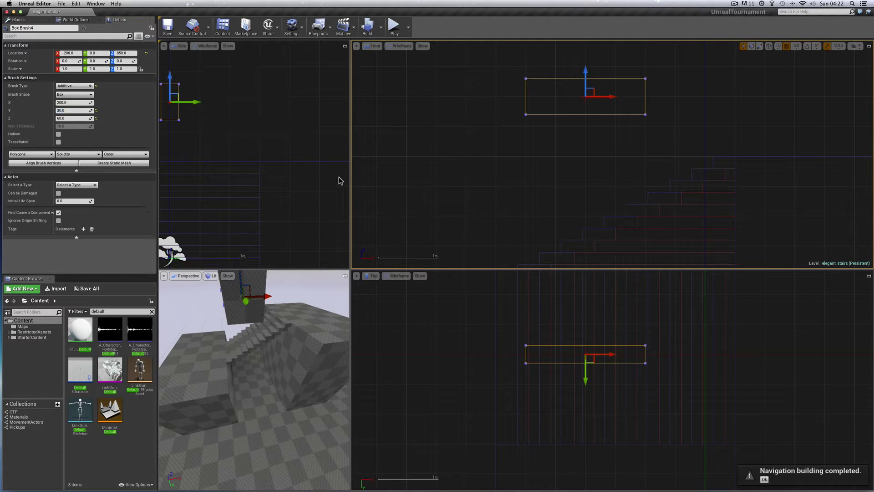
right_click_drag(545, 245, 494, 237)
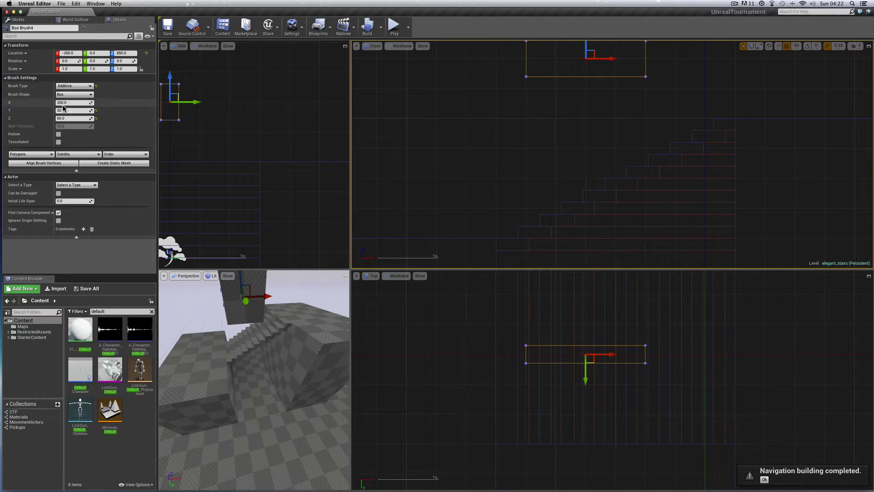
left_click(61, 103)
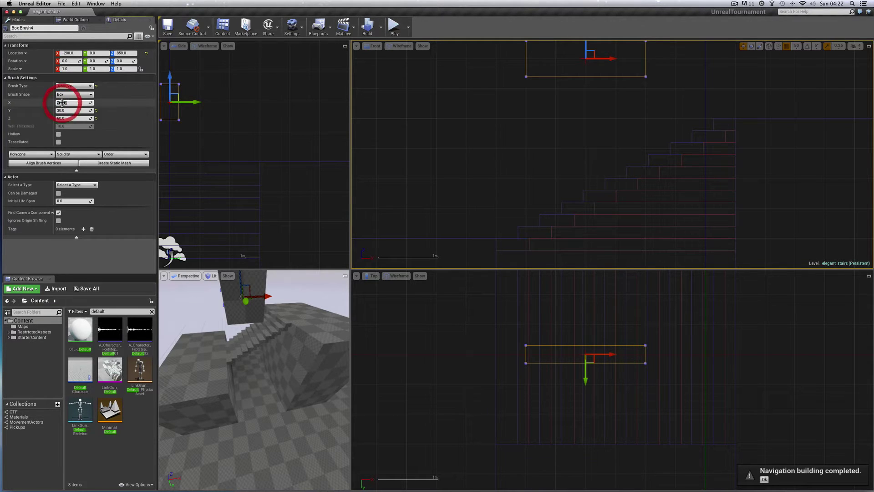
type("500")
key("Return")
- Move the box brush to the side edge of the stairs at Y -130, reducing the grid snap to 10
right_click_drag(514, 158, 515, 190)
mouse_move(661, 324)
right_mouse_down()
mouse_move(632, 381)
mouse_move(590, 424)
right_mouse_up()
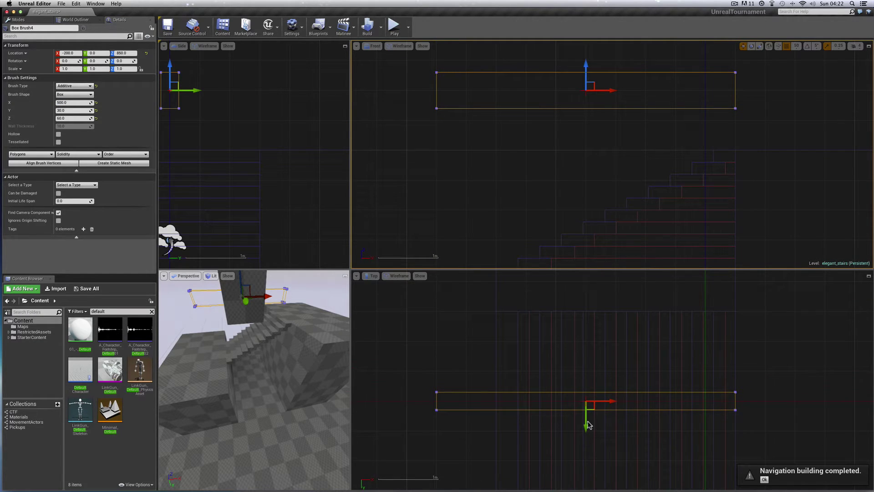
left_click_drag(587, 422, 587, 348)
left_click(796, 276)
left_click(800, 304)
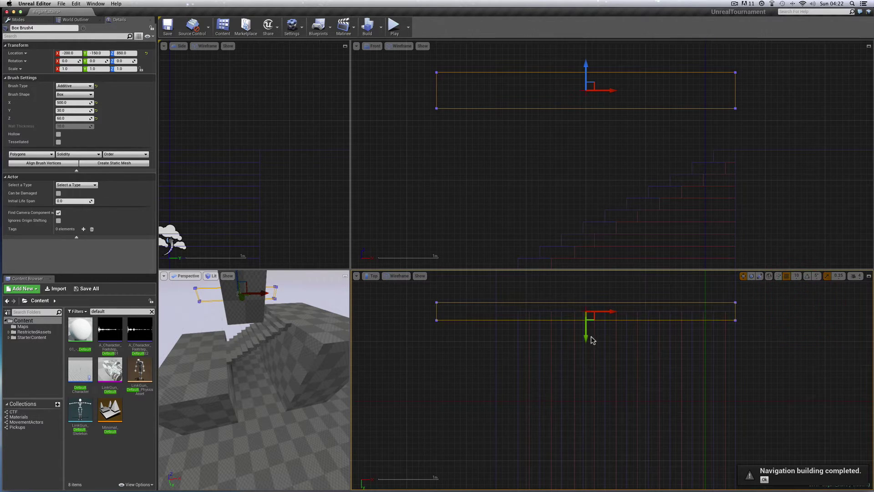
left_click_drag(586, 335, 586, 350)
- Shift the box brush to Y -135 using a grid snap of 5, and set the snap back to 10
left_click(796, 276)
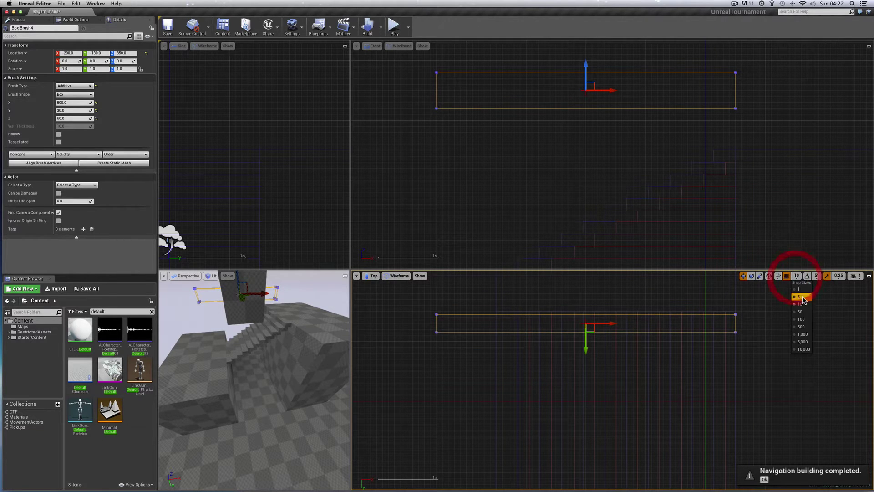
left_click(801, 296)
left_click_drag(586, 350, 586, 347)
left_click(798, 275)
left_click(803, 305)
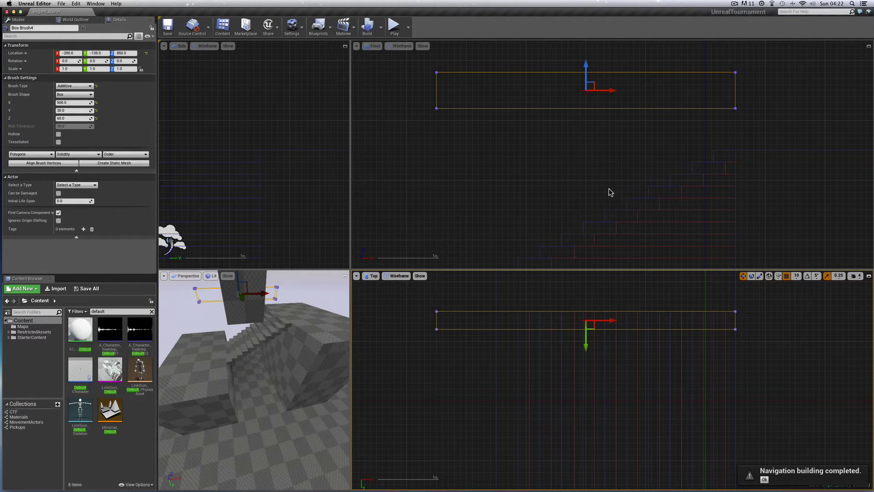
- Lower the box brush to Z 790 and tilt it about 31 degrees to follow the slope of the stairs
scroll(613, 174, "down", 2)
scroll(559, 155, "down", 3)
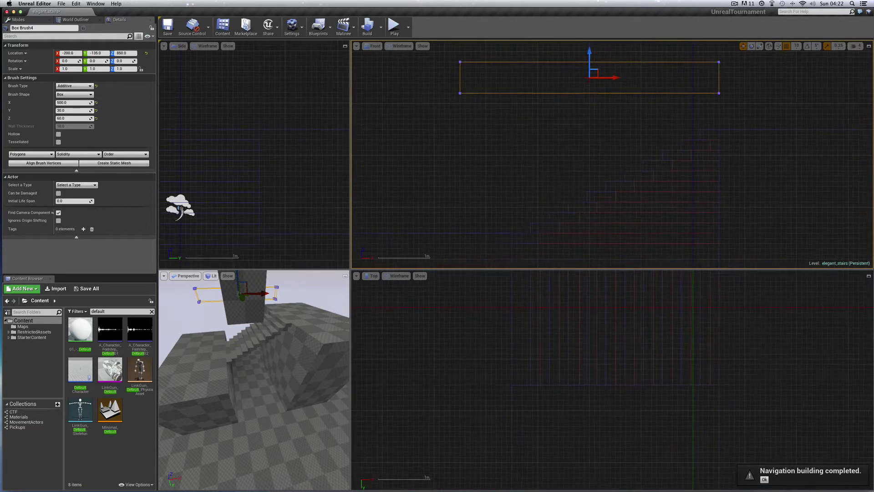
left_click_drag(592, 66, 592, 93)
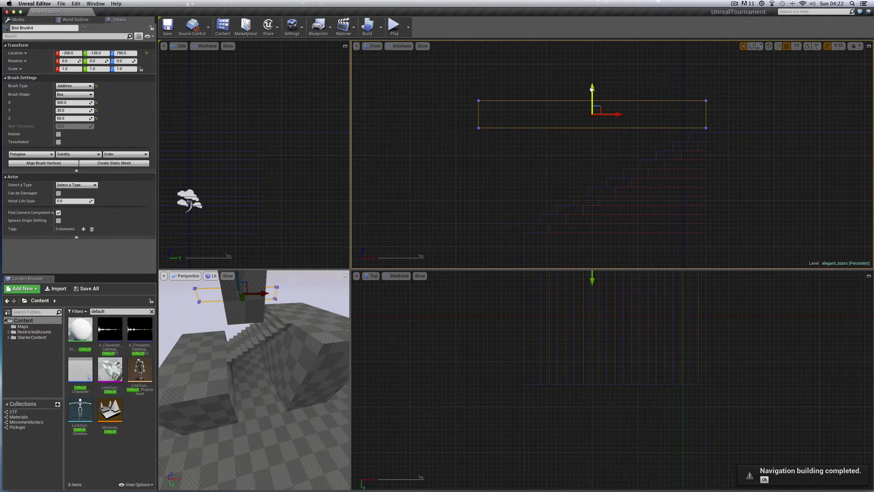
left_click(751, 46)
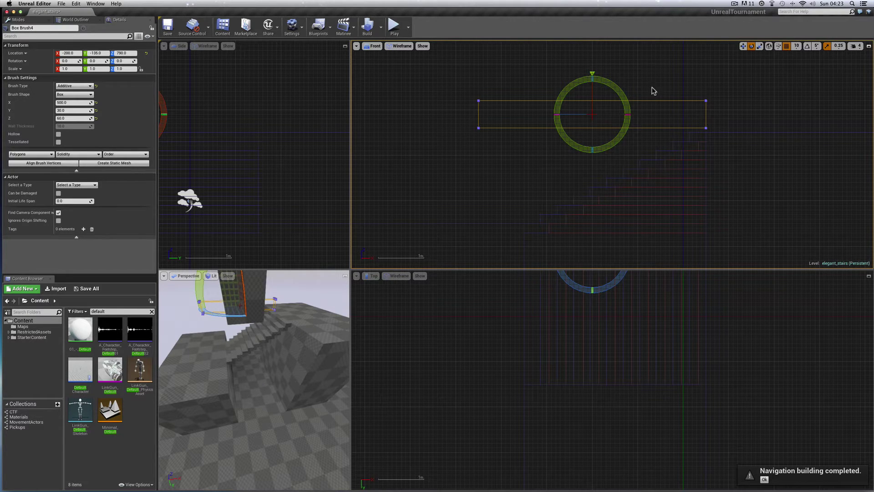
mouse_move(563, 91)
left_mouse_down()
mouse_move(577, 75)
mouse_move(567, 79)
left_mouse_up()
- Move the tilted box brush down onto the steps at X -170 and Z 690
left_click(742, 46)
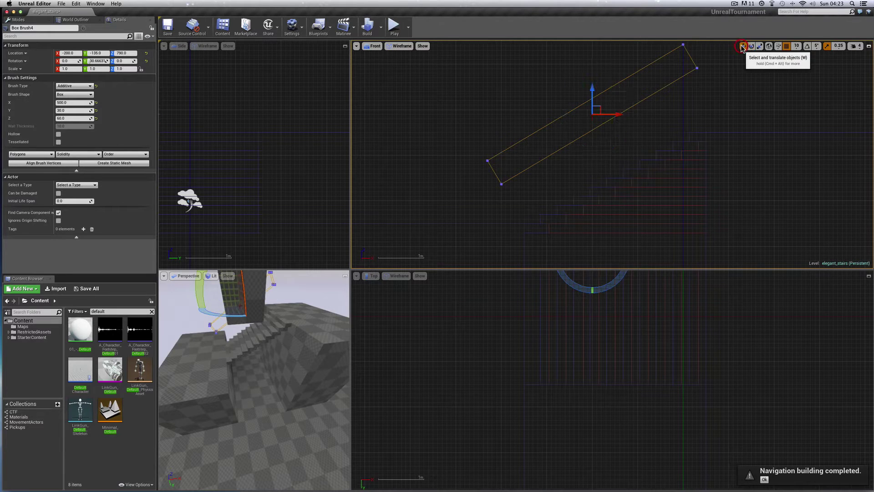
mouse_move(595, 90)
left_mouse_down()
mouse_move(599, 135)
mouse_move(622, 160)
mouse_move(634, 160)
left_mouse_up()
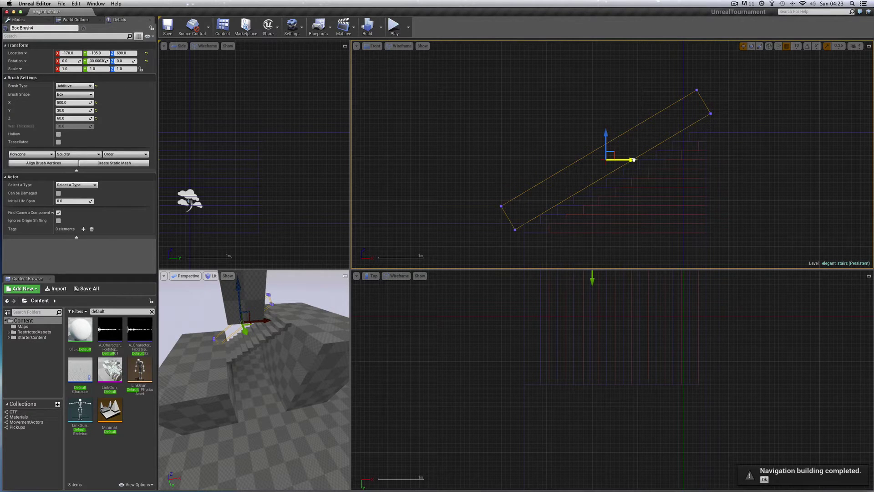
left_click_drag(636, 159, 633, 160)
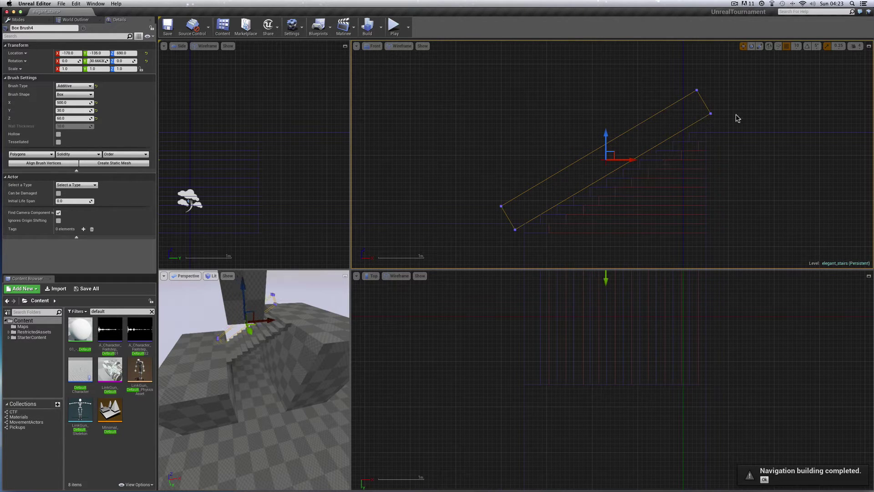
left_click_drag(605, 133, 605, 134)
- Enlarge the Front view and reduce the box brush's tilt to about 28.8 degrees to match the step edges
scroll(607, 264, "up", 3)
left_click_drag(606, 269, 605, 362)
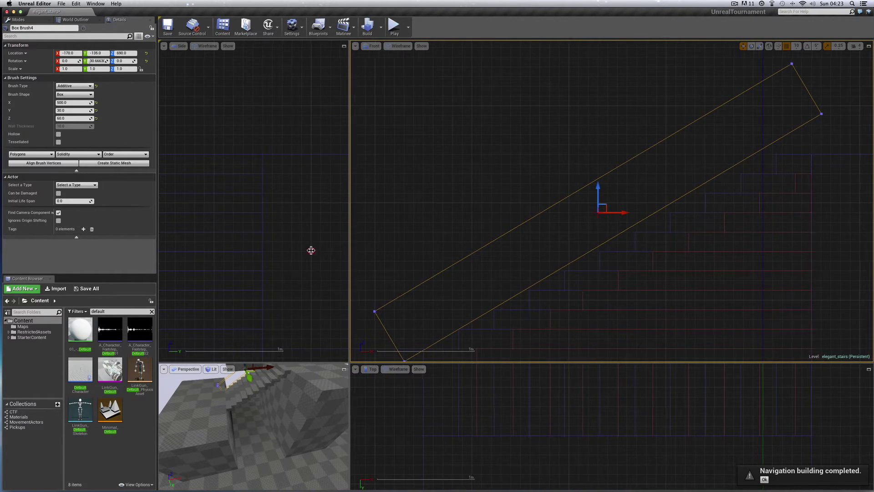
left_click_drag(318, 250, 298, 250)
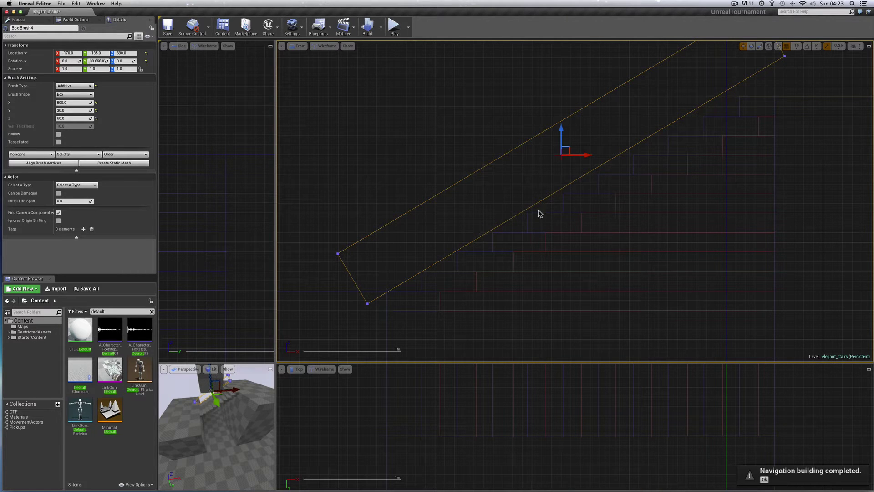
left_click(750, 46)
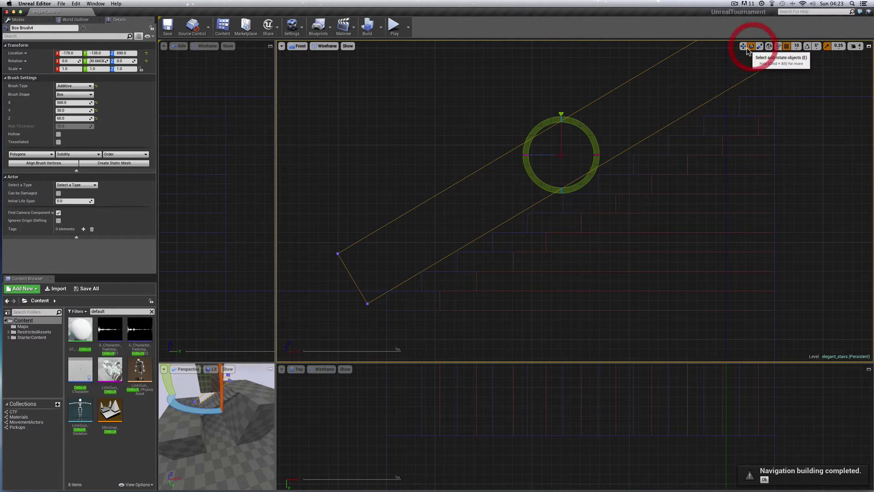
left_click_drag(541, 152, 540, 142)
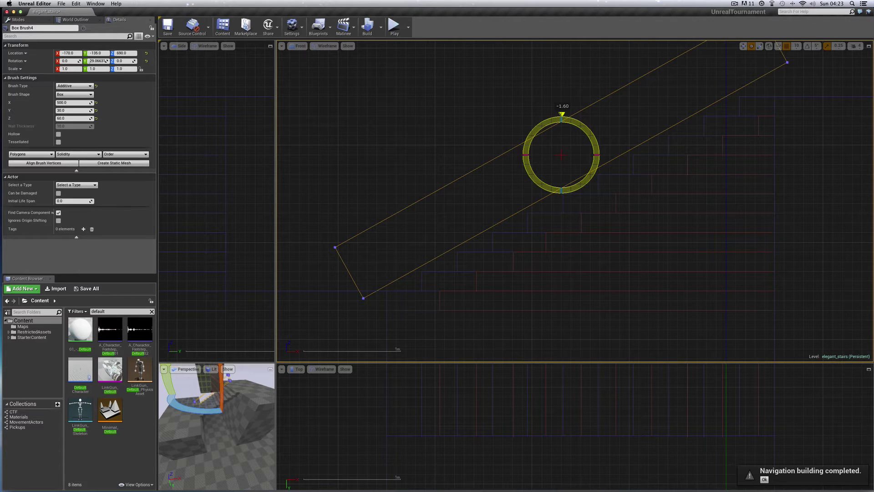
left_click_drag(540, 141, 539, 140)
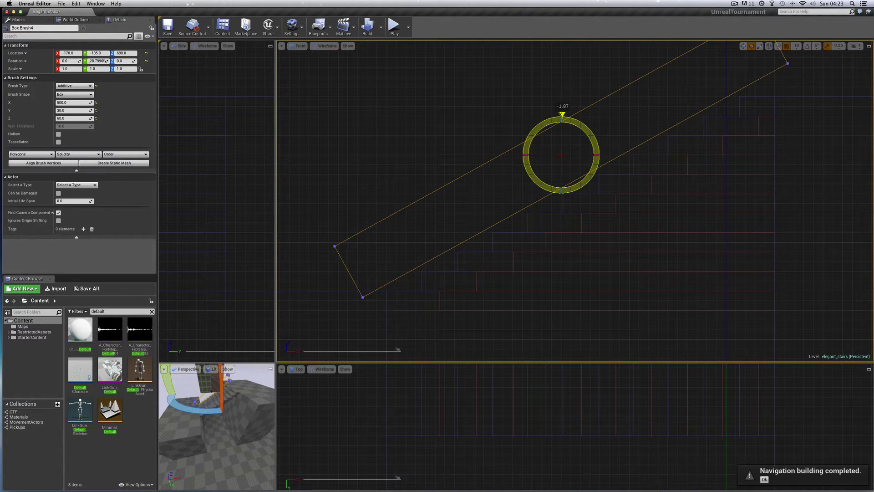
left_click_drag(540, 140, 539, 140)
- Set the grid snap to 5 and lower the tilted box brush to Z 685 so it meets the step edges
left_click(743, 46)
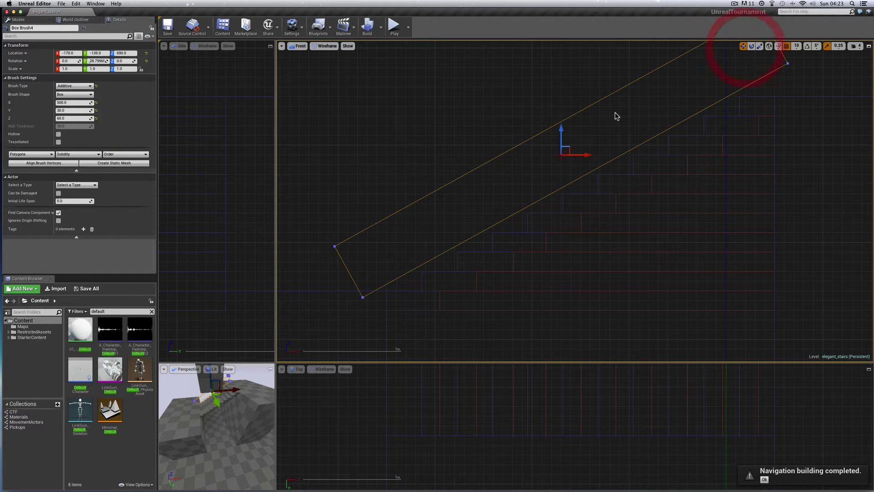
left_click(796, 47)
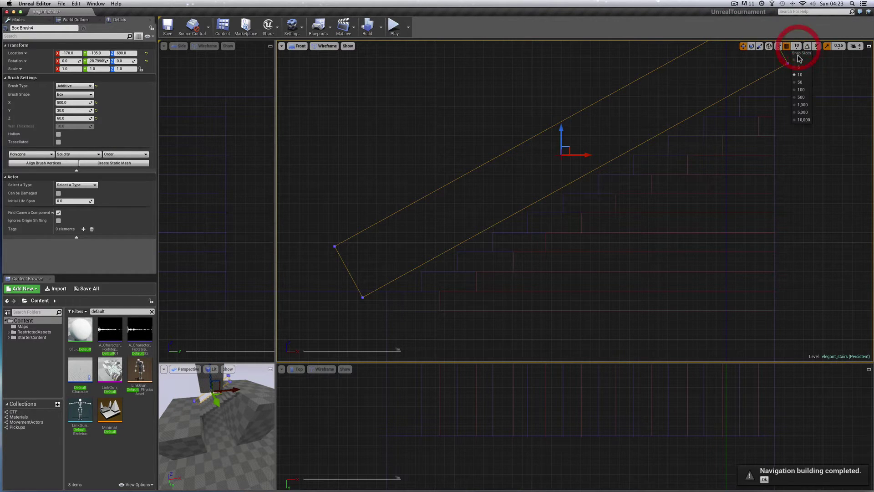
left_click(799, 67)
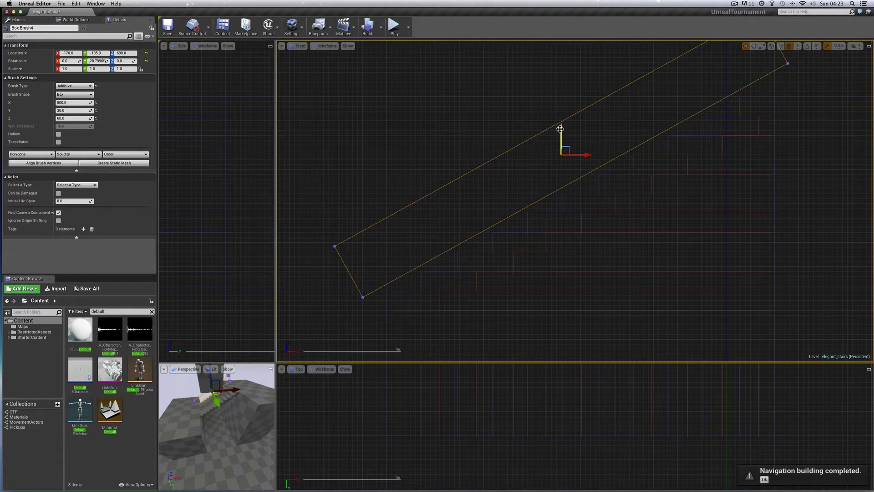
left_click_drag(561, 131, 561, 135)
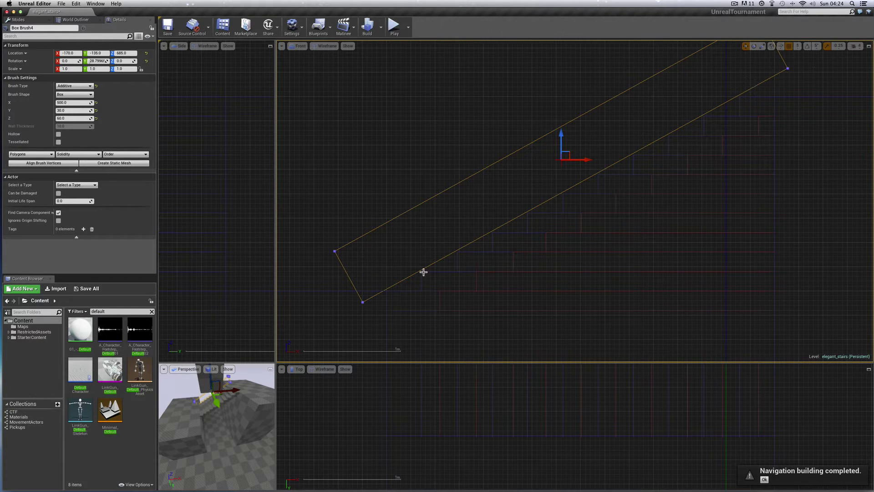
- Set the grid snap to 1 and lower the tilted box brush to Z 663, down into the stair steps
left_click(494, 234)
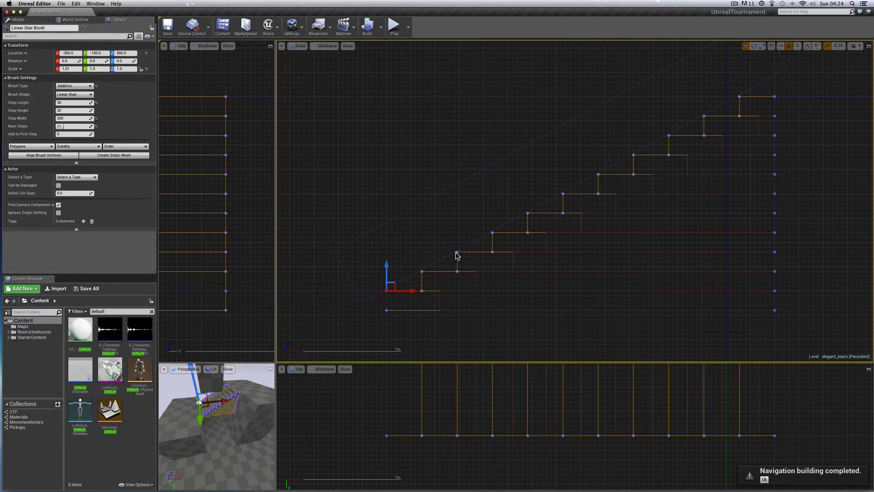
left_click(511, 221)
scroll(802, 159, "up", 4)
right_click_drag(801, 157, 802, 170)
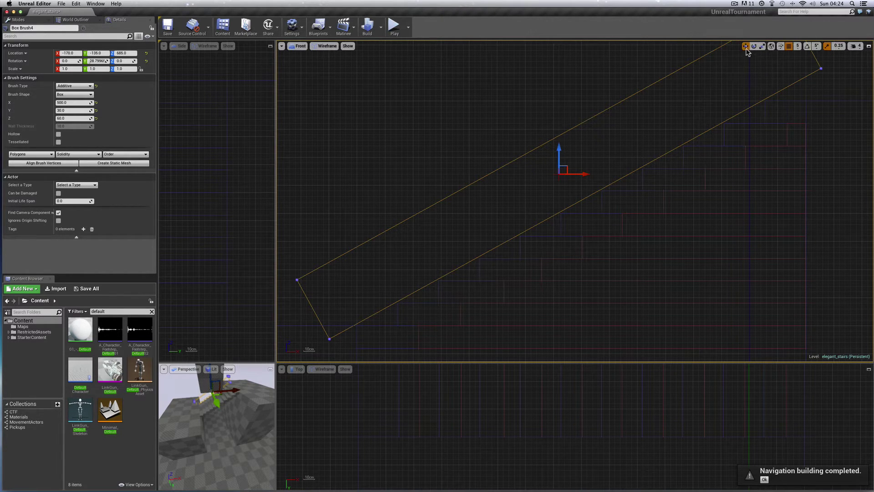
left_click(798, 46)
left_click(800, 60)
left_click_drag(559, 147, 561, 173)
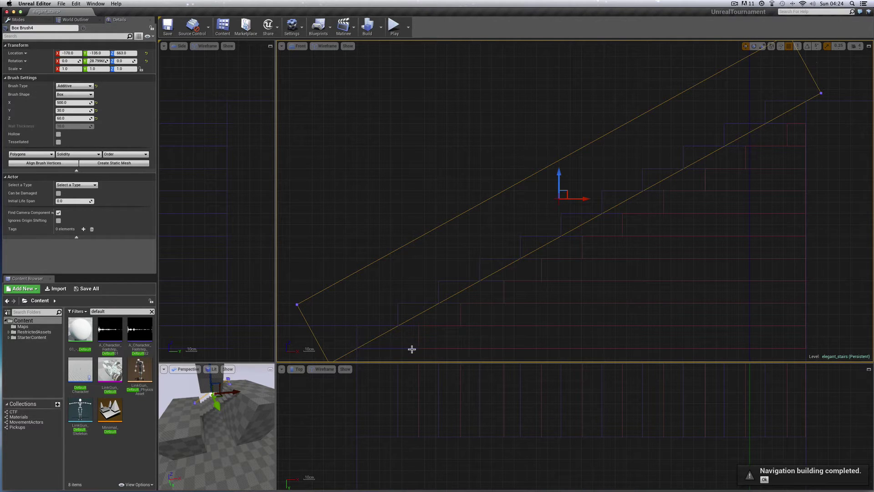
- Set the grid snap to 5 and move the tilted box brush to X -160 and Z 668
right_click_drag(407, 355, 408, 322)
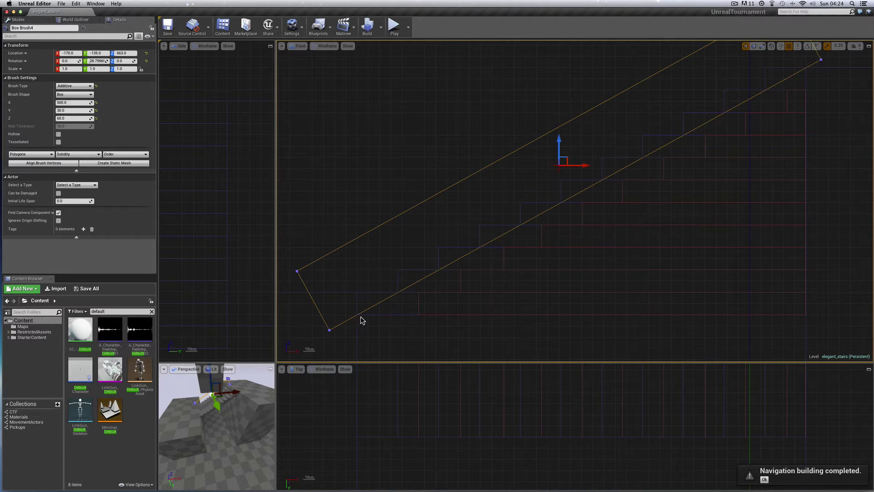
scroll(652, 223, "up", 3)
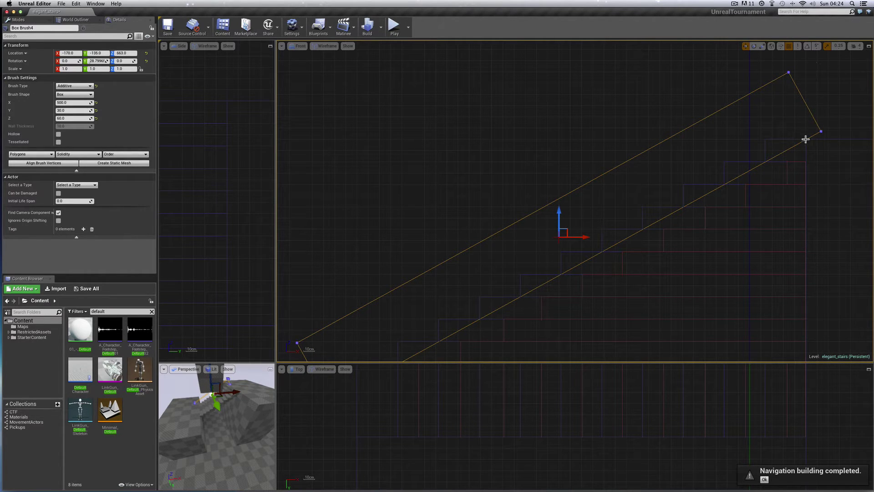
scroll(774, 204, "down", 1)
right_click_drag(775, 207, 772, 203)
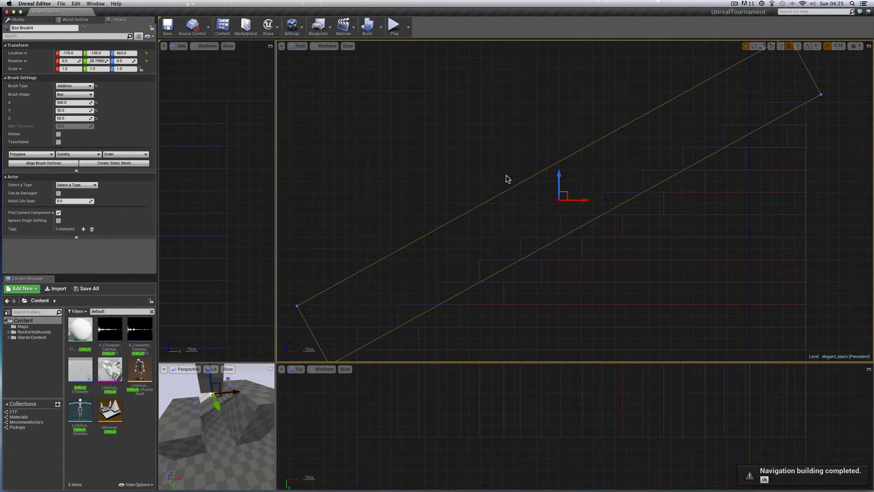
scroll(506, 175, "down", 5)
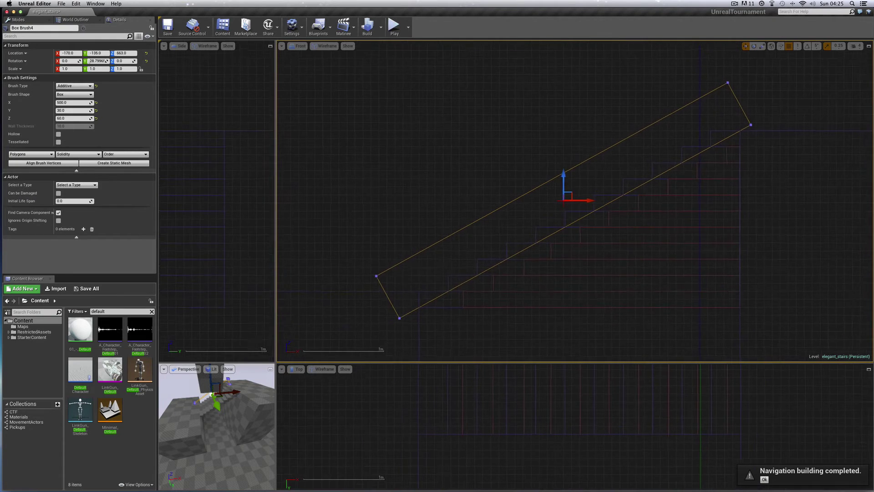
scroll(480, 181, "down", 1)
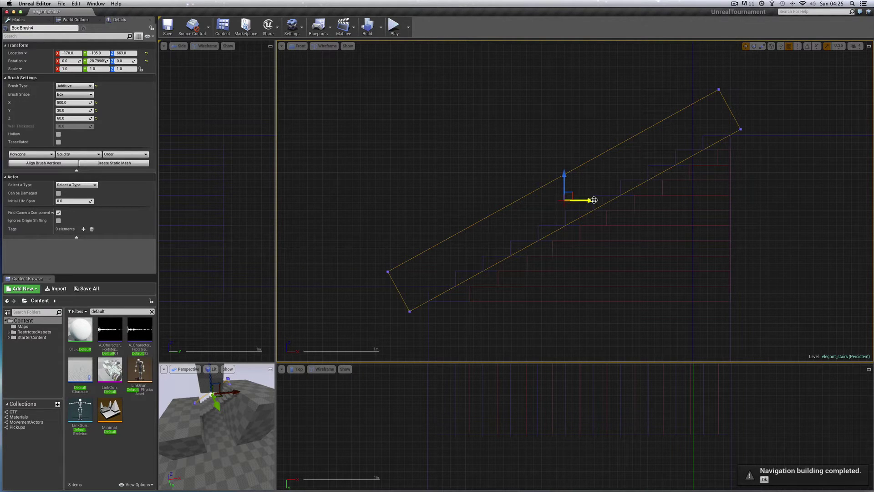
left_click(797, 46)
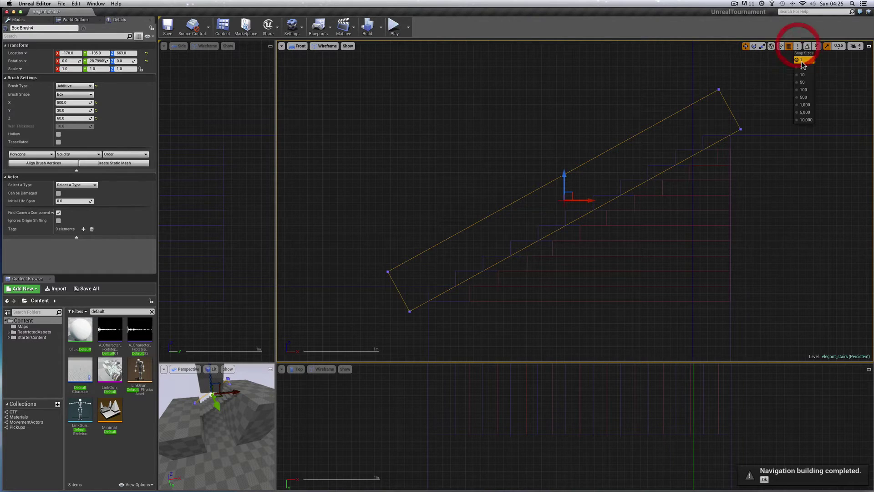
left_click(801, 68)
left_click_drag(590, 200, 594, 200)
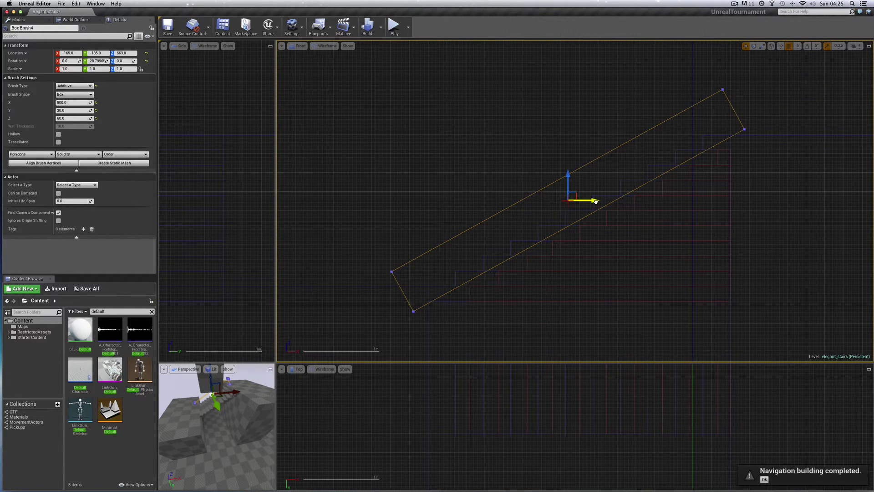
left_click_drag(598, 200, 572, 176)
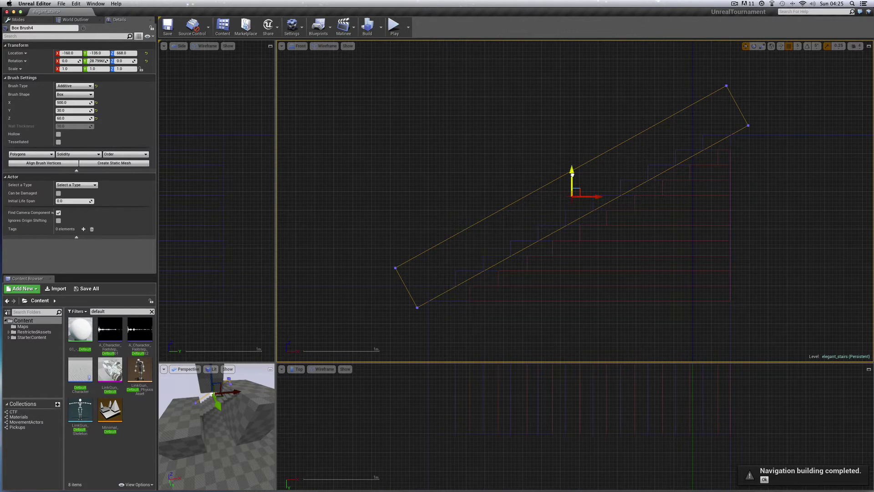
left_click_drag(572, 173, 572, 176)
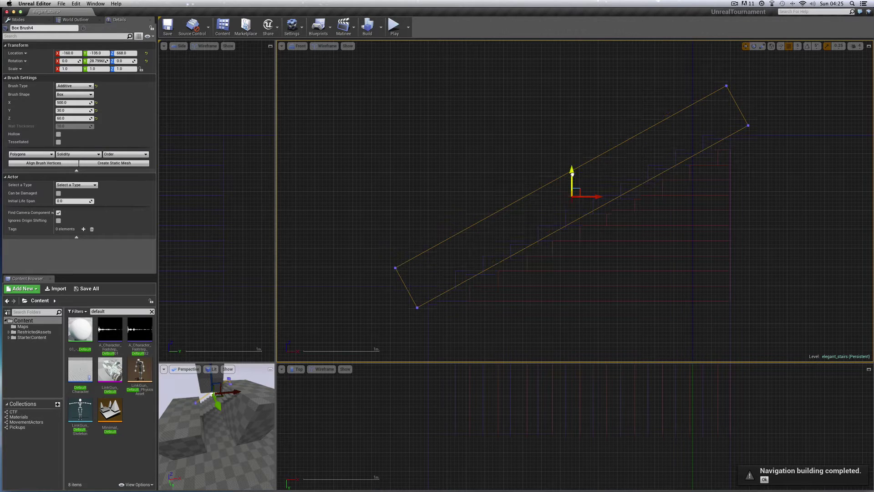
- Set the grid snap to 1, raise the box brush to Z 669 and check its lower end against the stairs and adjoining platform
left_click(799, 49)
left_click(800, 60)
right_click_drag(798, 164, 798, 199)
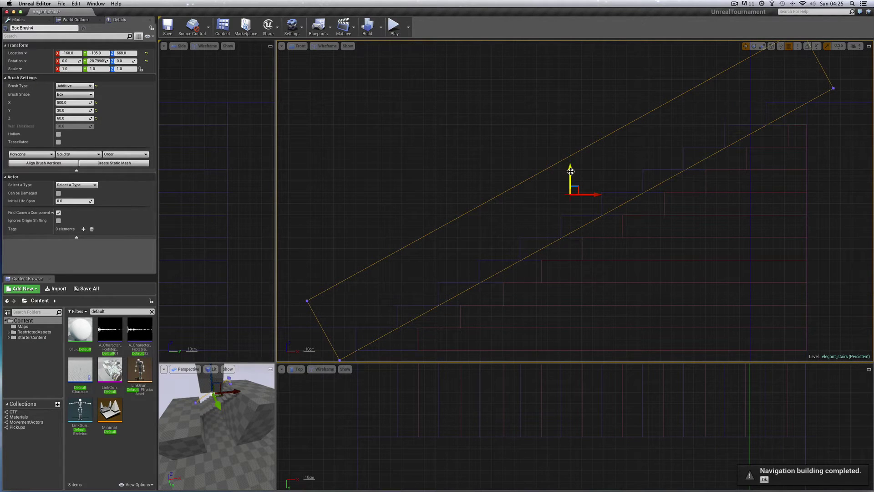
left_click_drag(571, 171, 571, 170)
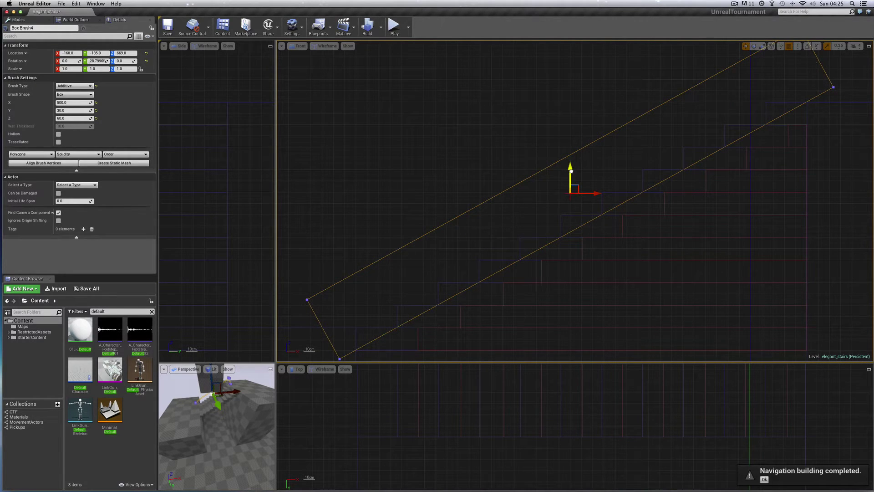
left_click(355, 349)
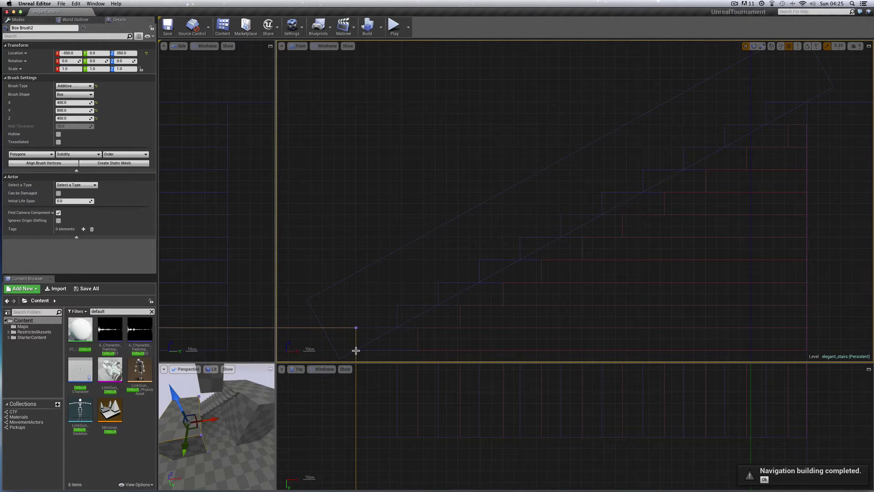
left_click(357, 351, "ctrl")
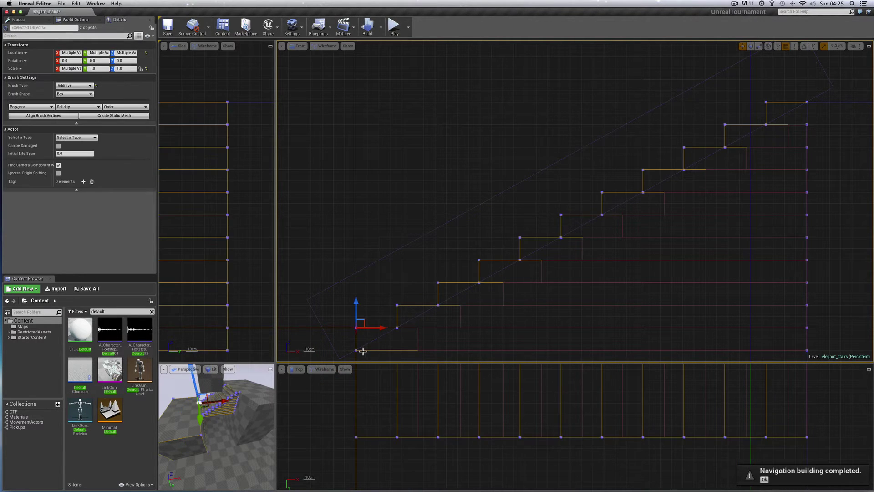
right_click_drag(357, 351, 355, 319)
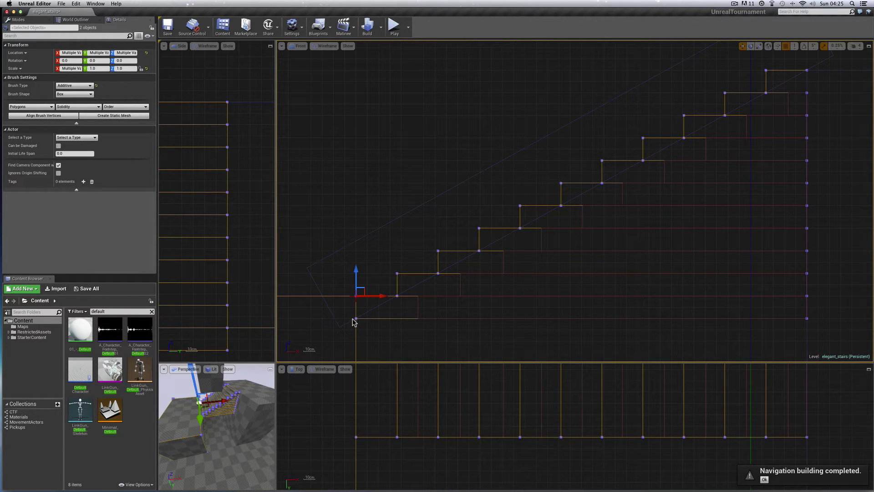
left_click(349, 321)
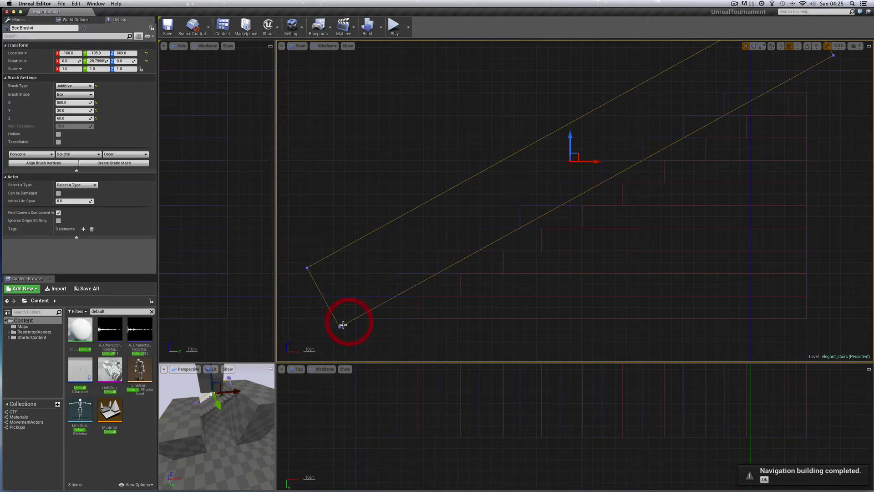
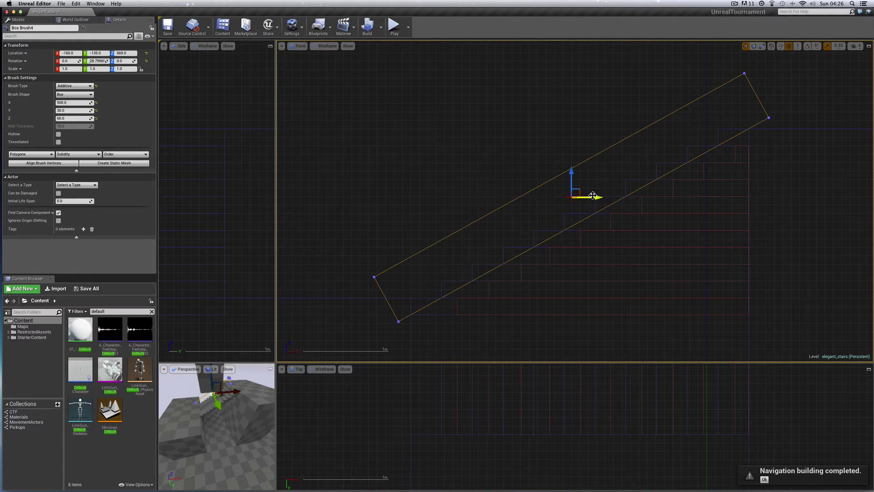
- Move the tilted box brush to X -154 and Z 672, and build the level
left_click_drag(596, 197, 601, 197)
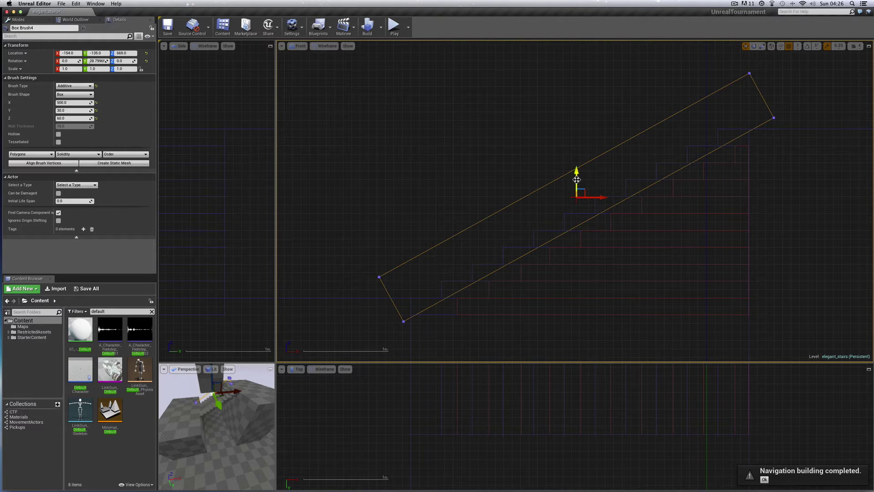
left_click_drag(577, 174, 576, 171)
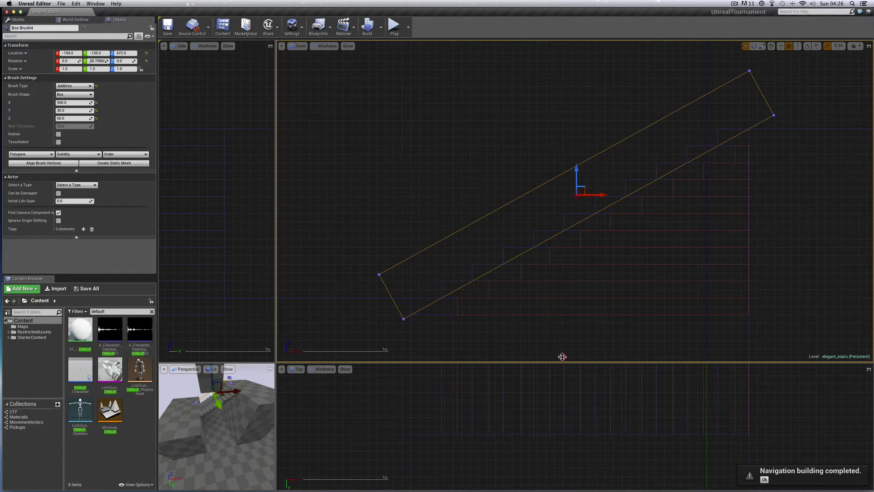
left_click_drag(563, 357, 568, 263)
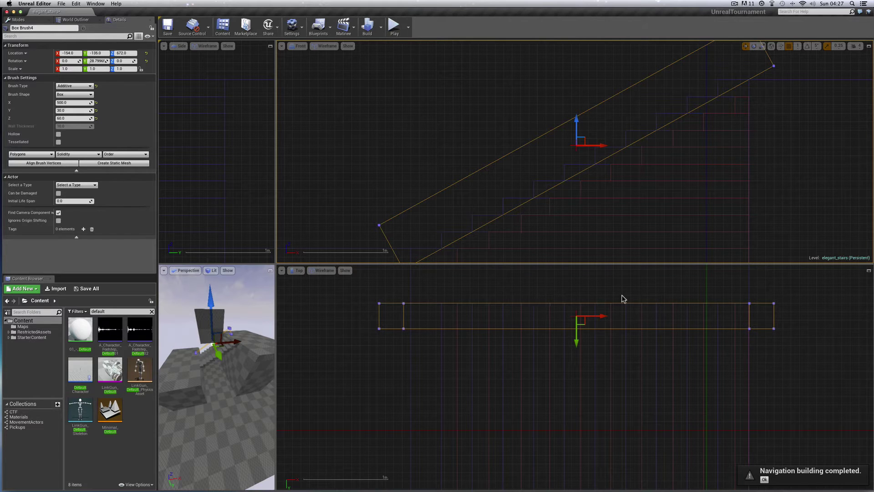
left_click(367, 26)
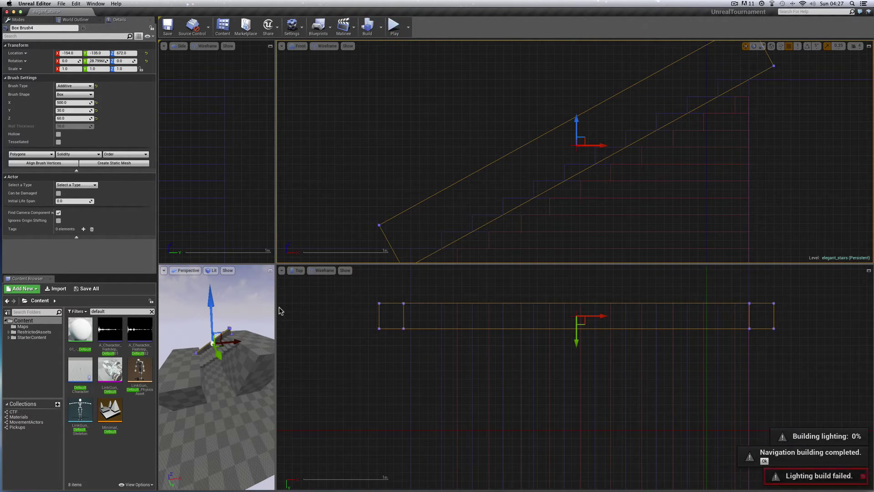
- Enlarge the perspective view, deselect everything and examine the railing from both sides of the staircase and from its upper end
left_click_drag(276, 306, 504, 304)
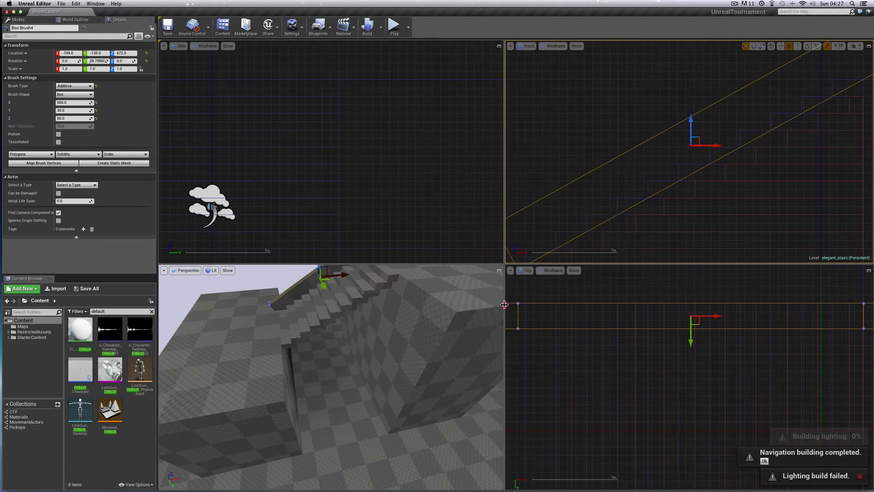
right_click_drag(342, 376, 342, 338)
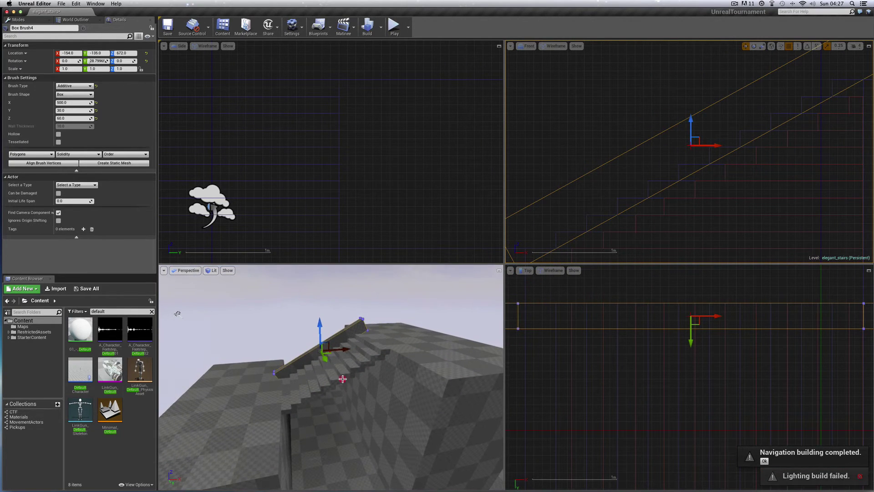
left_click(343, 378)
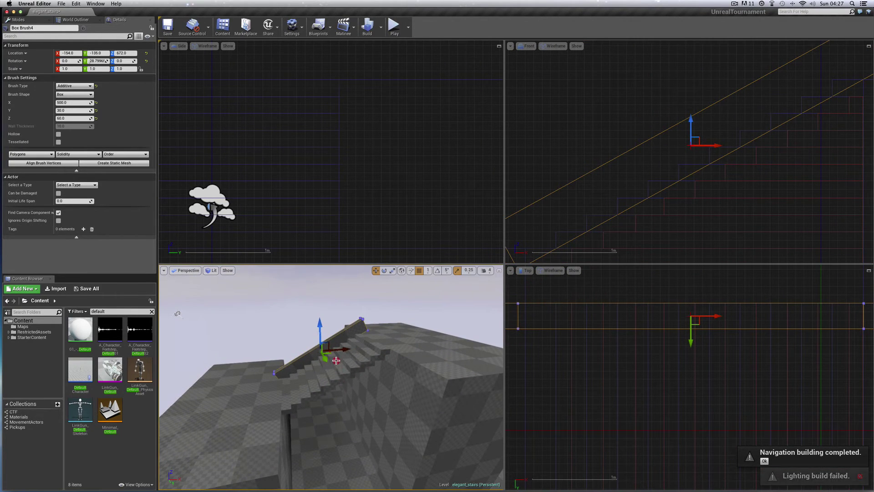
left_click(303, 336)
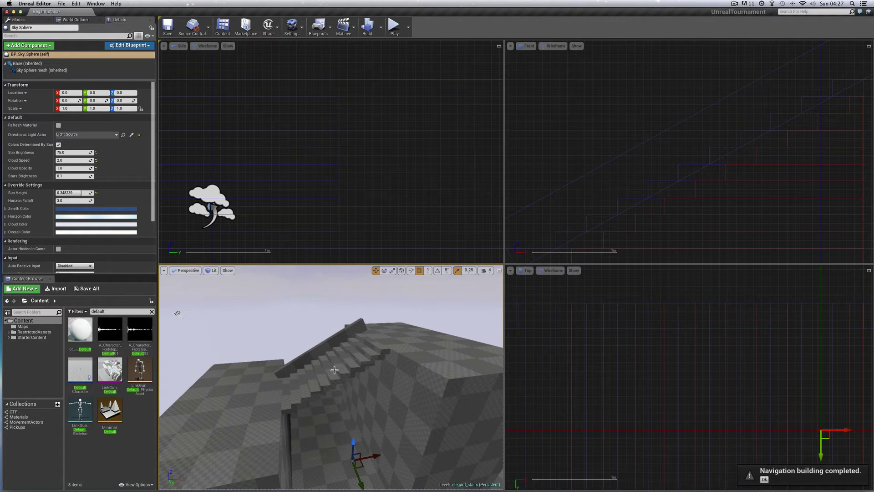
key("Escape")
left_click_drag(360, 408, 347, 355)
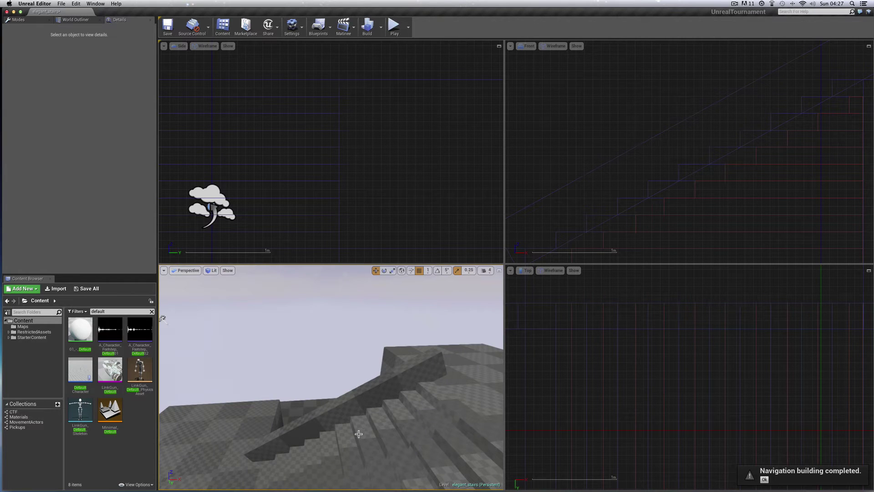
left_click_drag(359, 434, 400, 364)
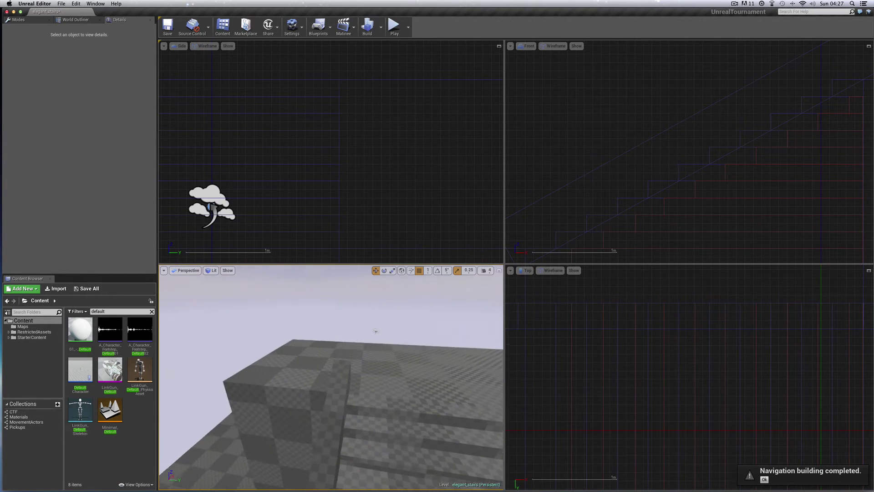
left_click_drag(375, 331, 408, 442)
middle_click_drag(444, 437, 487, 437)
left_click_drag(420, 431, 475, 450)
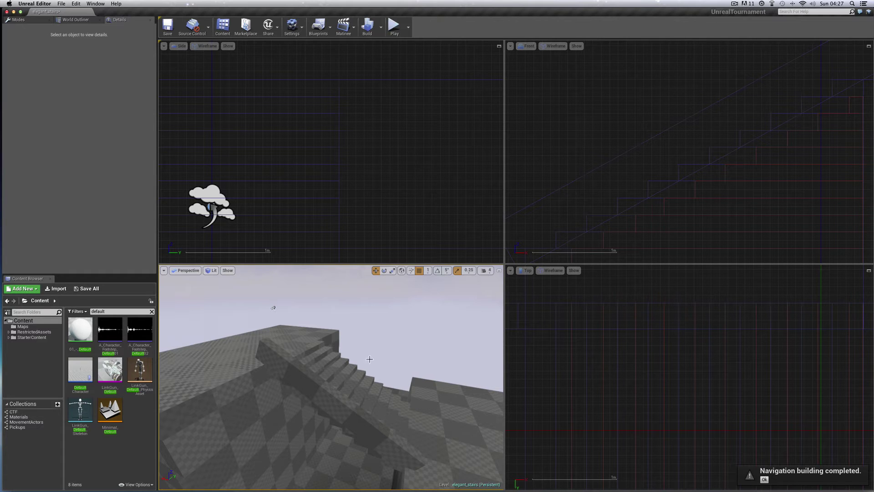
left_click_drag(448, 420, 223, 407)
mouse_move(235, 425)
right_mouse_down()
mouse_move(188, 437)
mouse_move(231, 426)
right_mouse_up()
left_click_drag(231, 426, 214, 450)
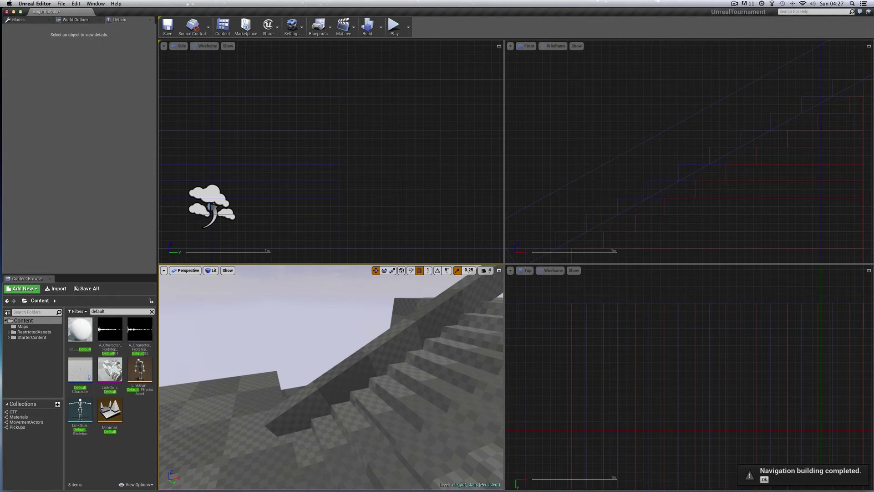
- Save the current elegant_stairs level
scroll(579, 117, "down", 4)
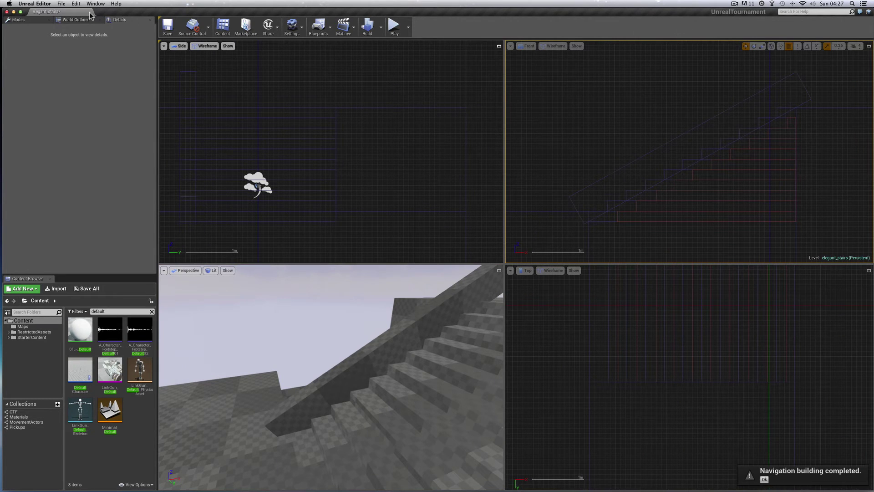
left_click(63, 5)
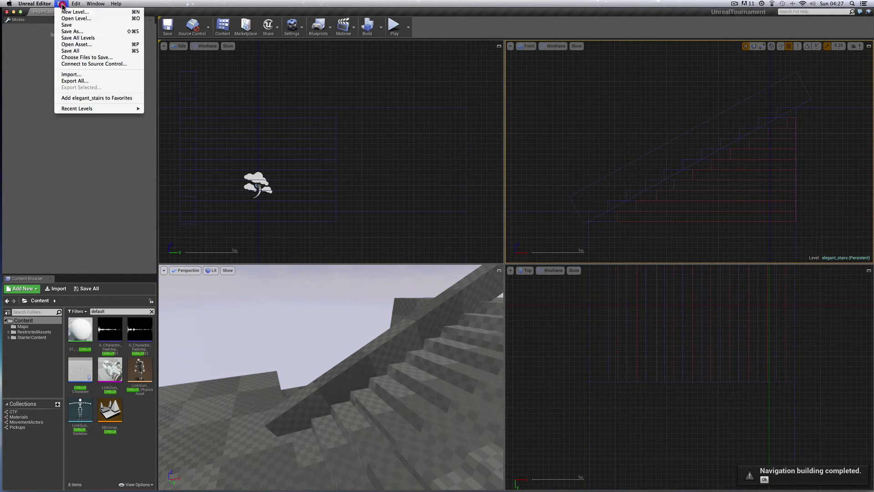
left_click(73, 27)
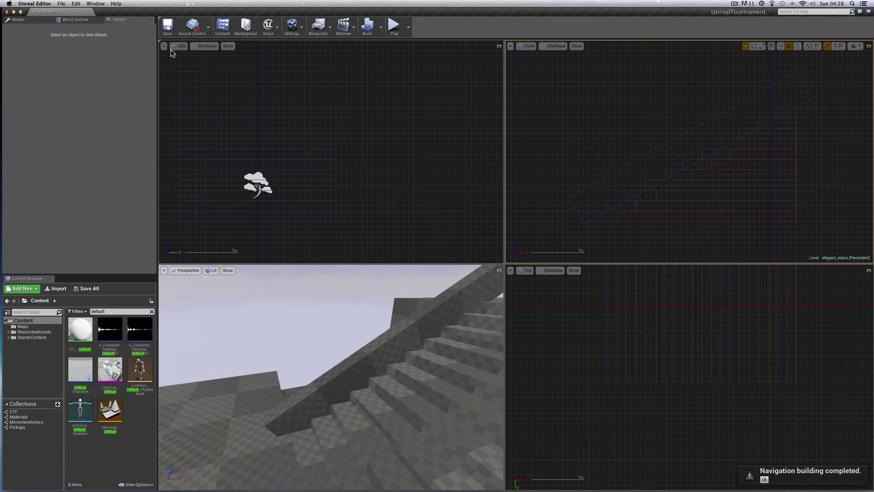
- Set the grid snap to 10 and add a BSP box brush beside the staircase at X -300, Y 0, Z 800
left_click(18, 19)
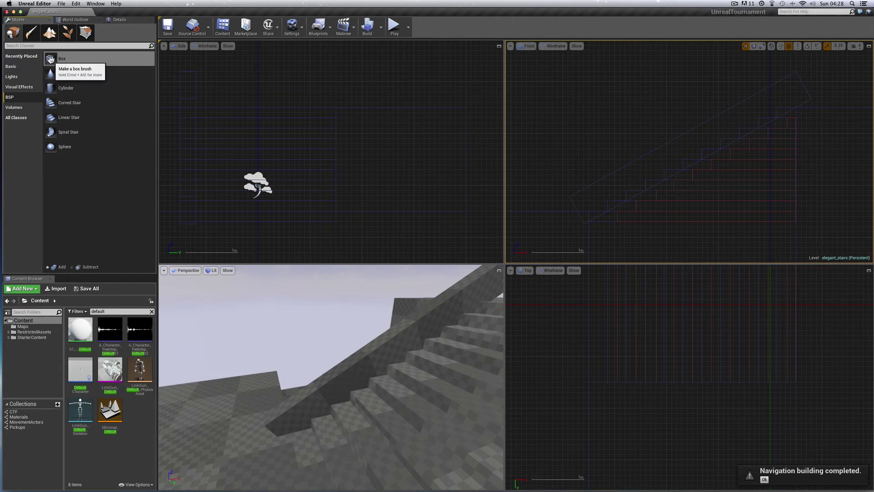
left_click(798, 46)
left_click(800, 75)
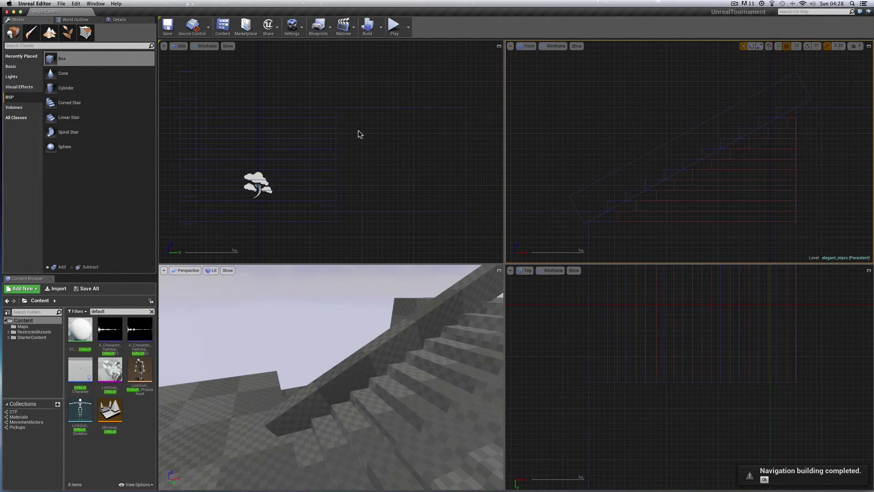
left_click(97, 66)
mouse_move(97, 68)
left_mouse_down()
mouse_move(504, 123)
mouse_move(563, 149)
left_mouse_up()
left_click_drag(614, 134, 614, 133)
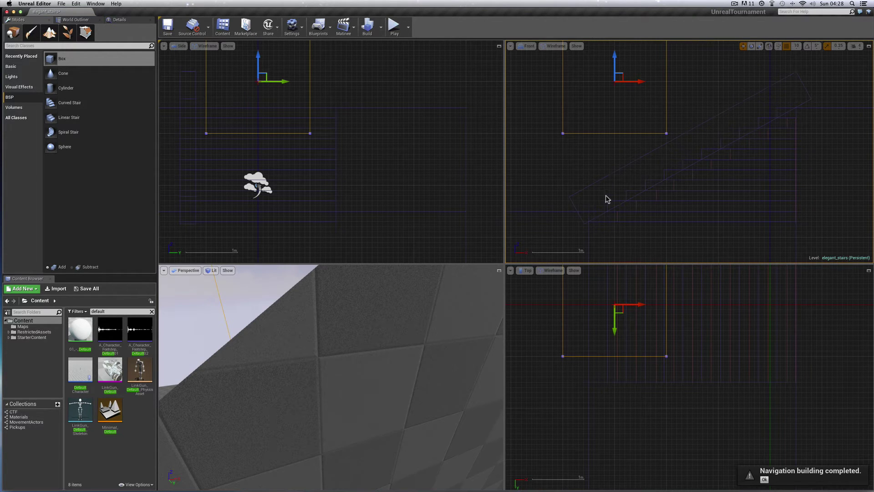
- Check the tilted railing brush's dimensions, and size the new box brush to X 60 and Y 30
left_click(582, 180)
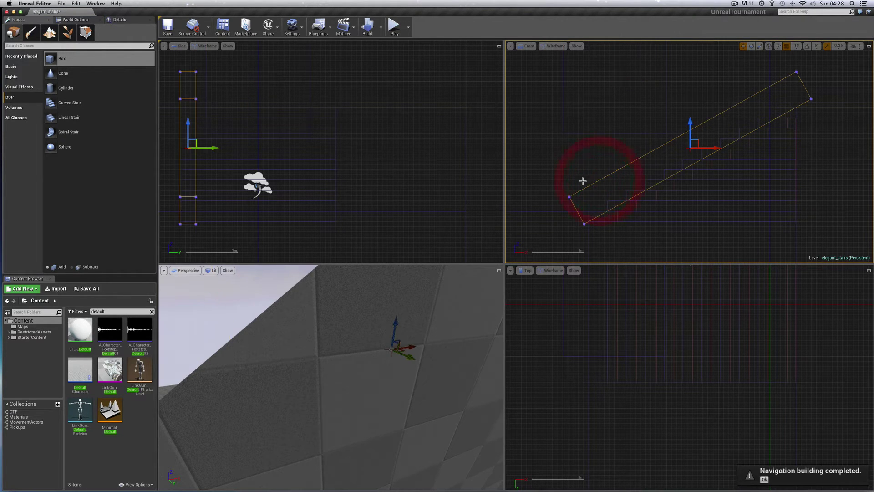
left_click(119, 20)
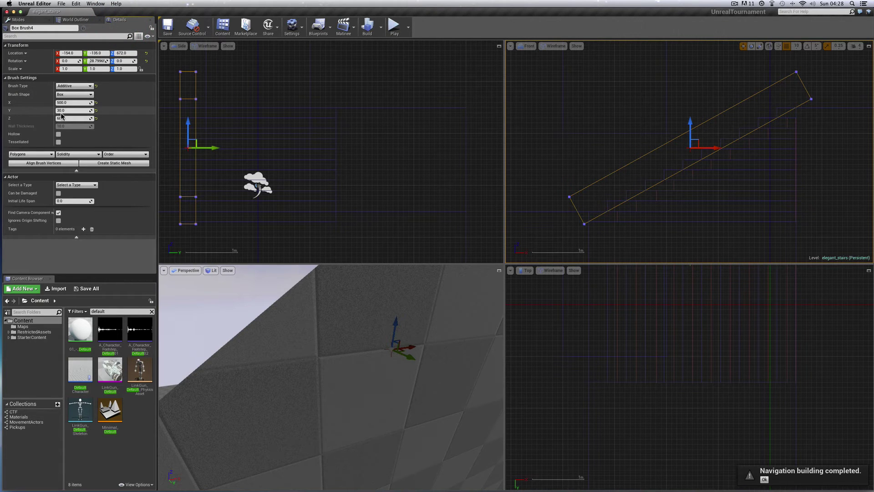
left_click(565, 83)
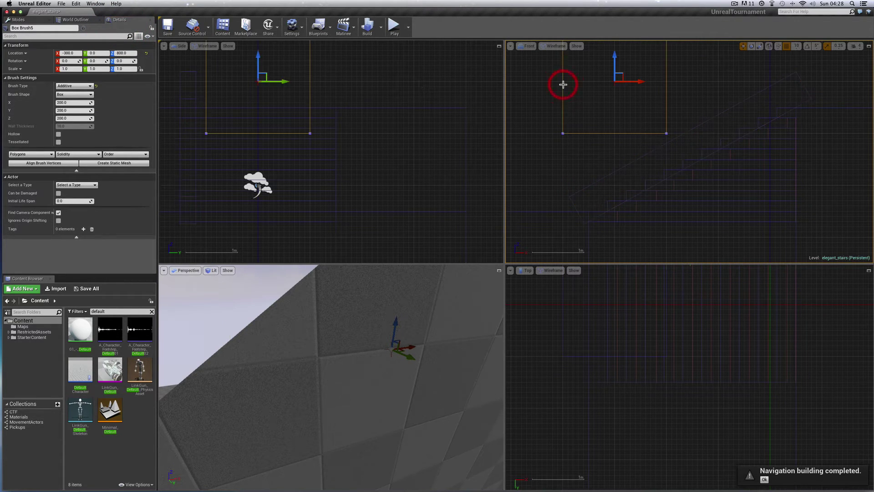
left_click(61, 109)
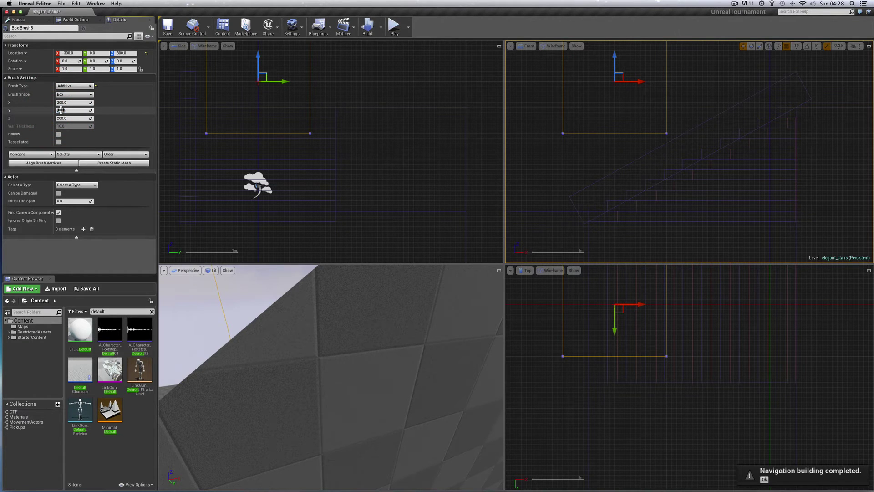
type("30")
key("Return")
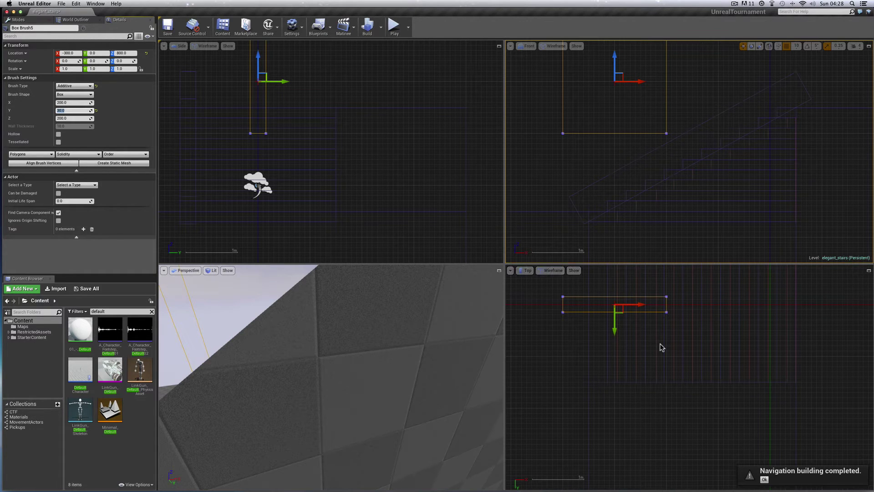
left_click(61, 103)
key("Return")
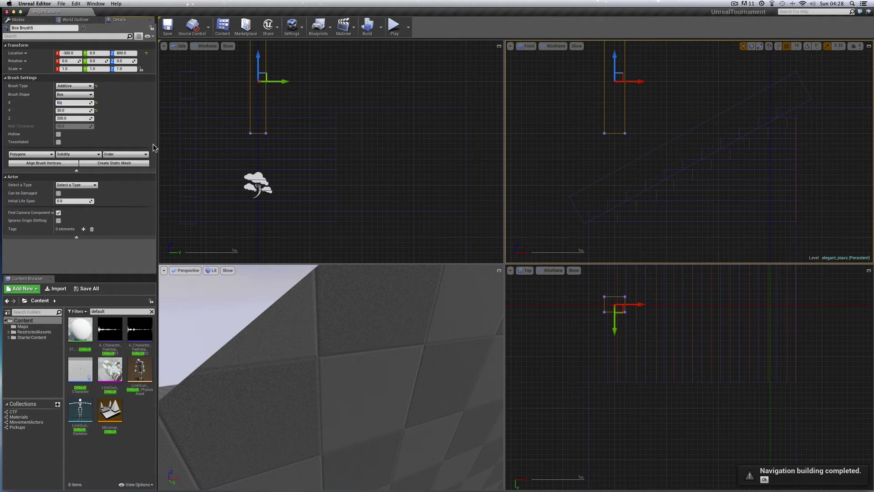
type("60")
key("Return")
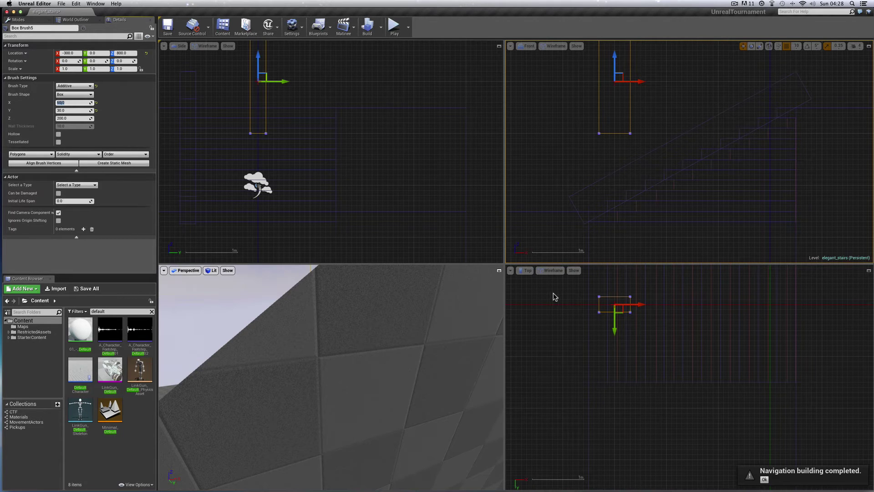
- Compare the new box brush with the railing brush again and set its Z size to 80
right_click_drag(567, 245, 567, 264)
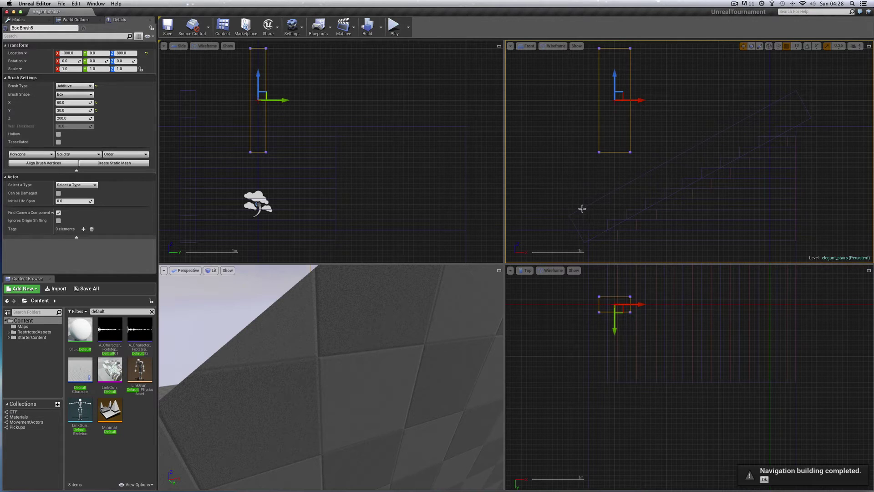
left_click(582, 209)
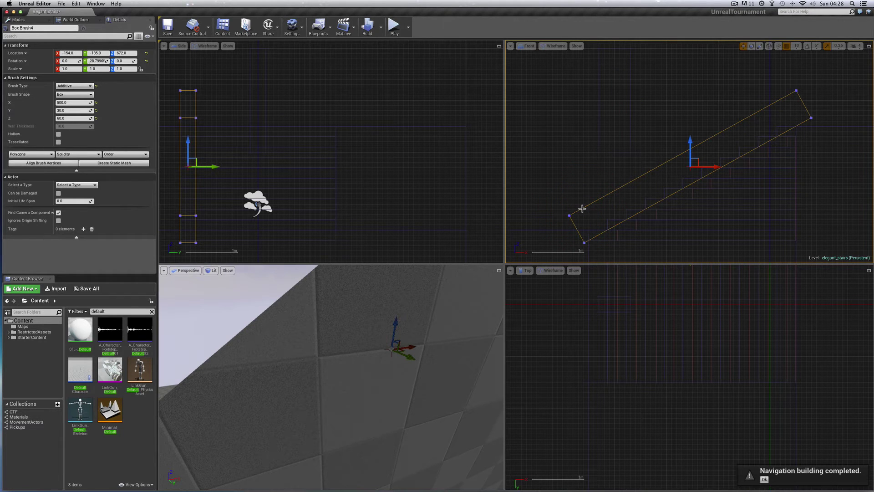
left_click(599, 147)
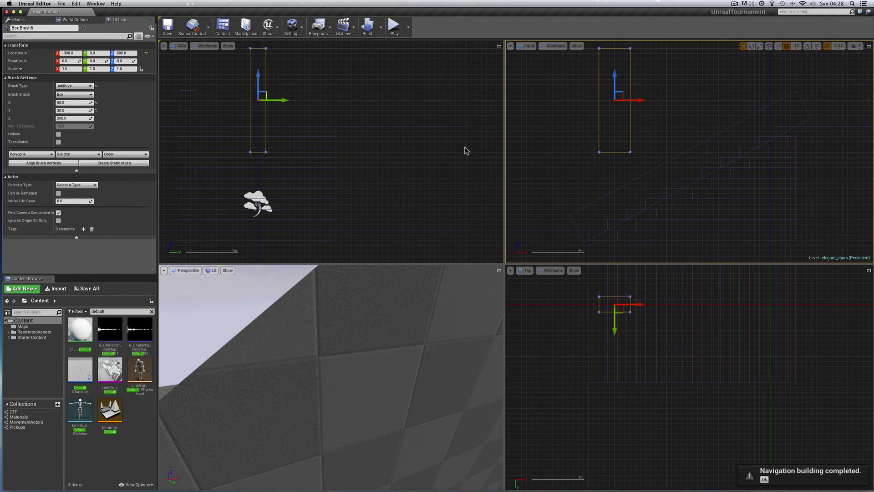
left_click(61, 118)
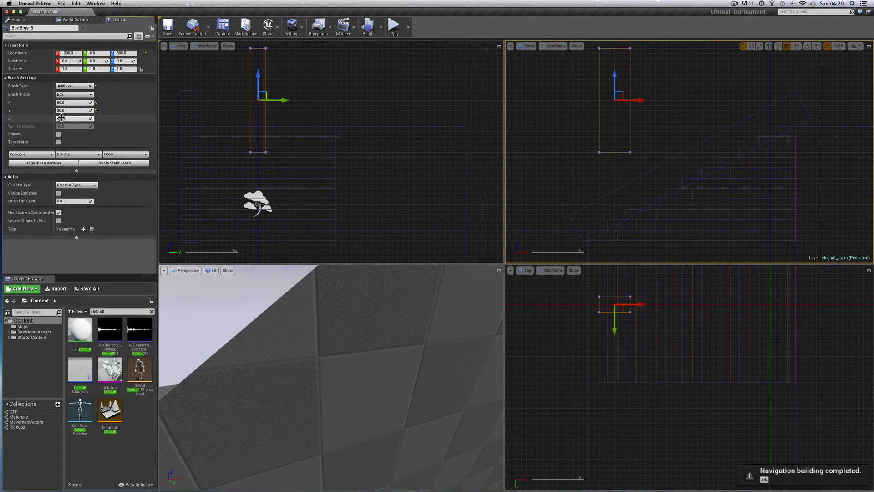
type("80")
key("Return")
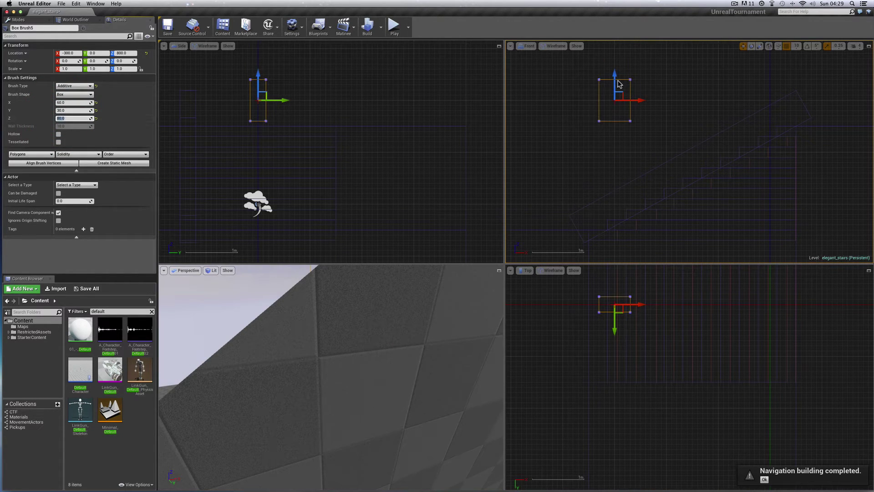
- Move the box brush to X -380 and Z 590, over the lower end of the tilted railing
left_click_drag(615, 76, 615, 183)
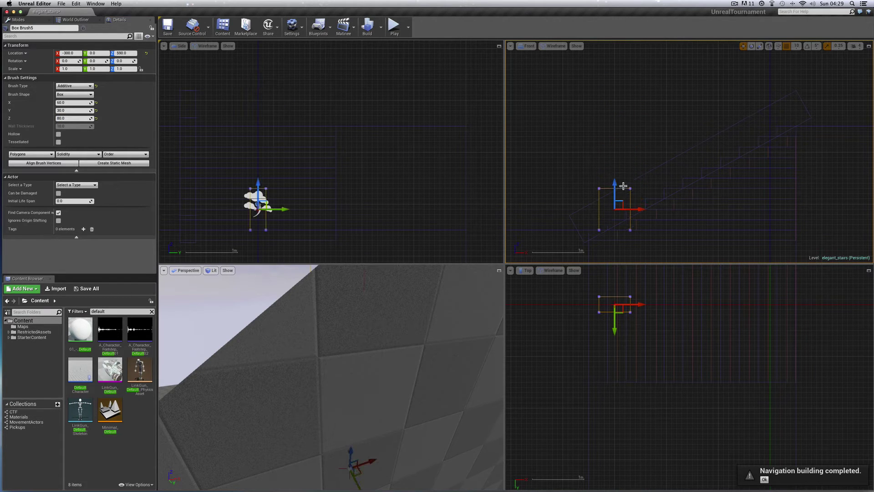
left_click_drag(640, 210, 583, 210)
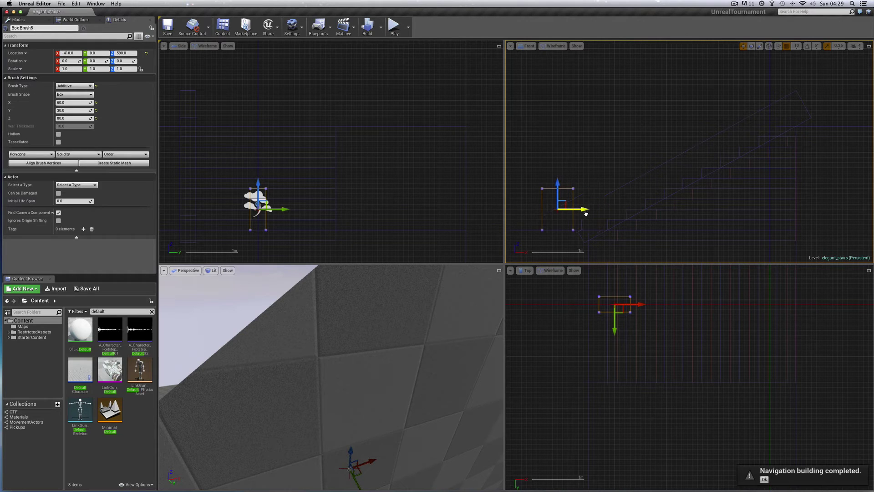
mouse_move(544, 233)
right_mouse_down()
mouse_move(542, 193)
mouse_move(564, 151)
right_mouse_up()
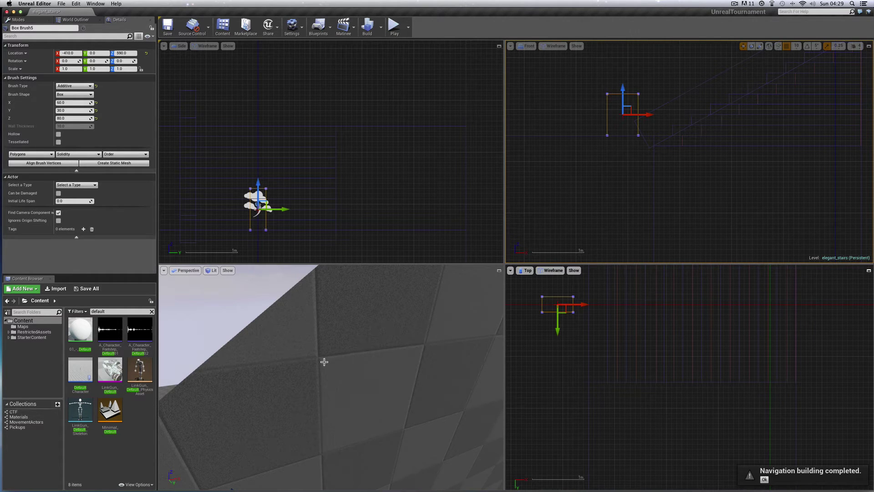
right_click_drag(323, 361, 324, 361)
right_click_drag(289, 419, 289, 419)
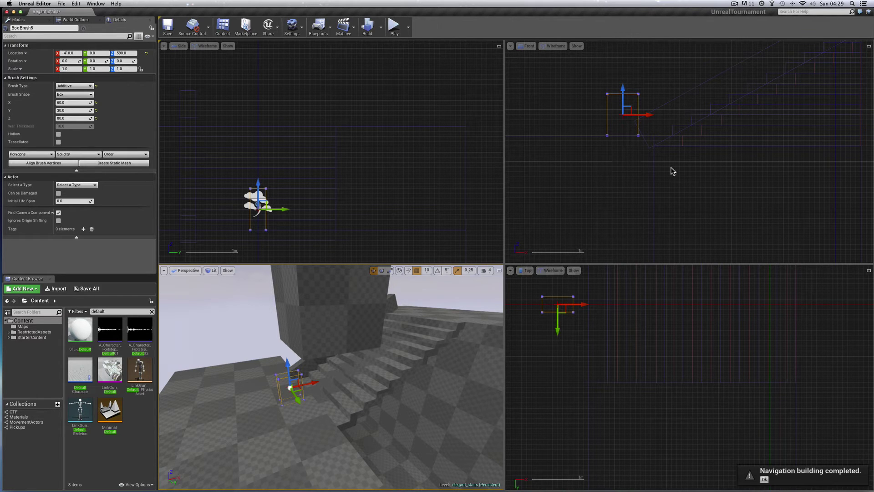
right_click_drag(681, 180, 681, 180)
scroll(681, 179, "up", 4)
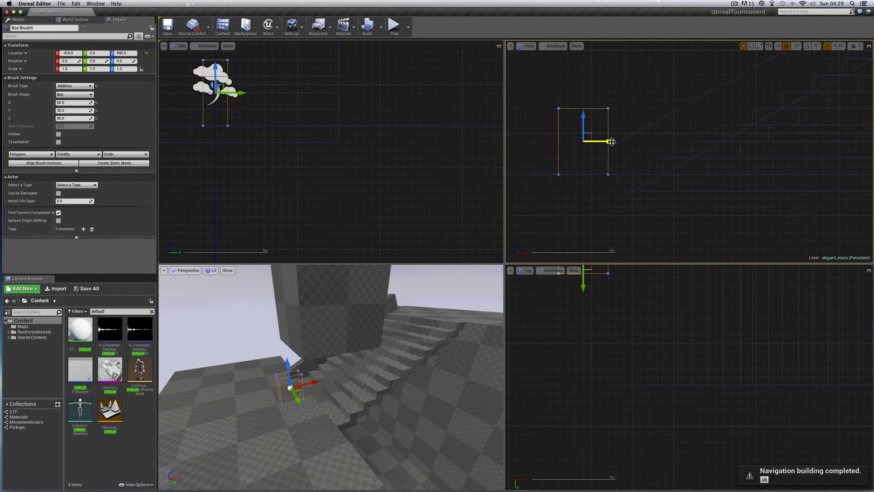
left_click_drag(618, 142, 633, 144)
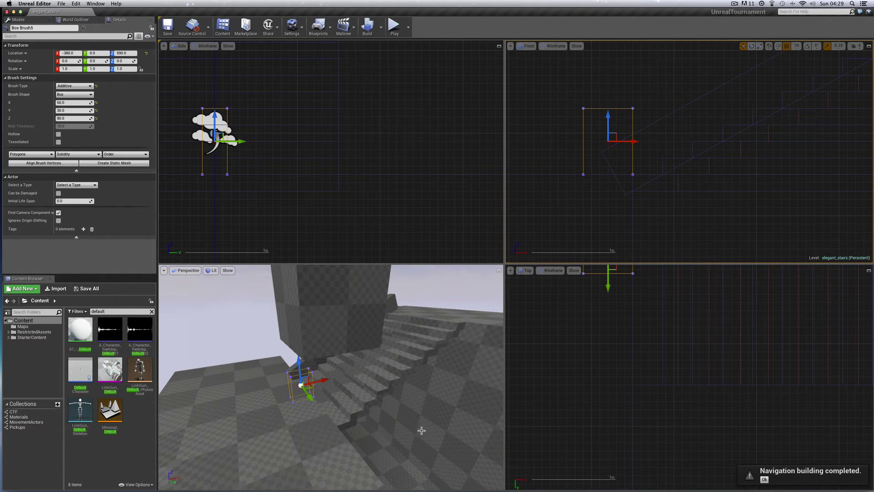
- Move the box brush sideways in line with the railing at Y -135, refining the grid snap to 5
scroll(616, 386, "up", 6)
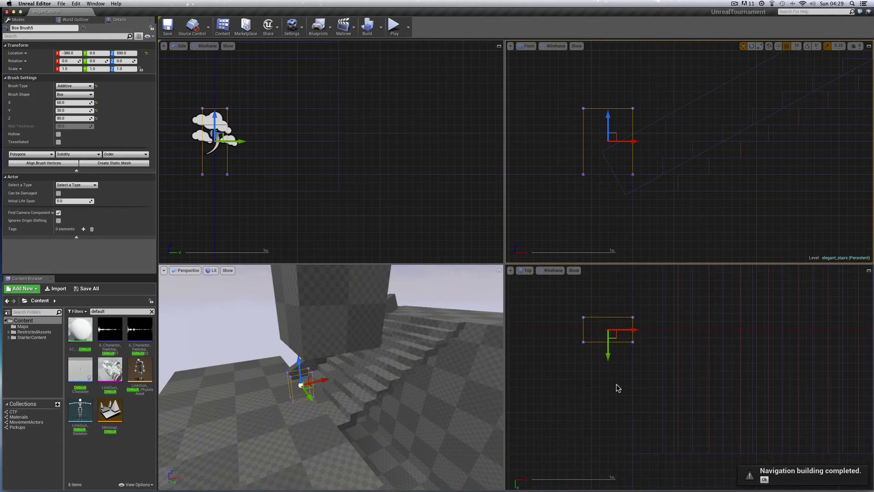
left_click_drag(610, 414, 622, 346)
right_click_drag(622, 347, 620, 391)
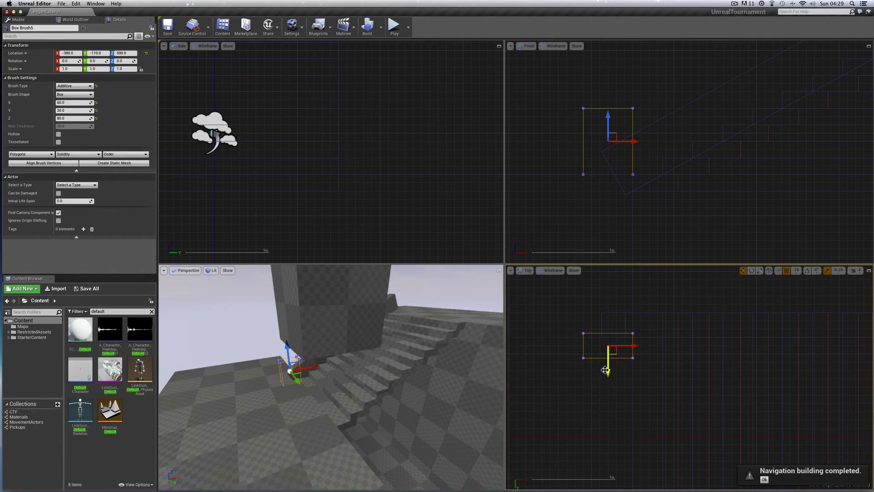
left_click_drag(607, 371, 608, 344)
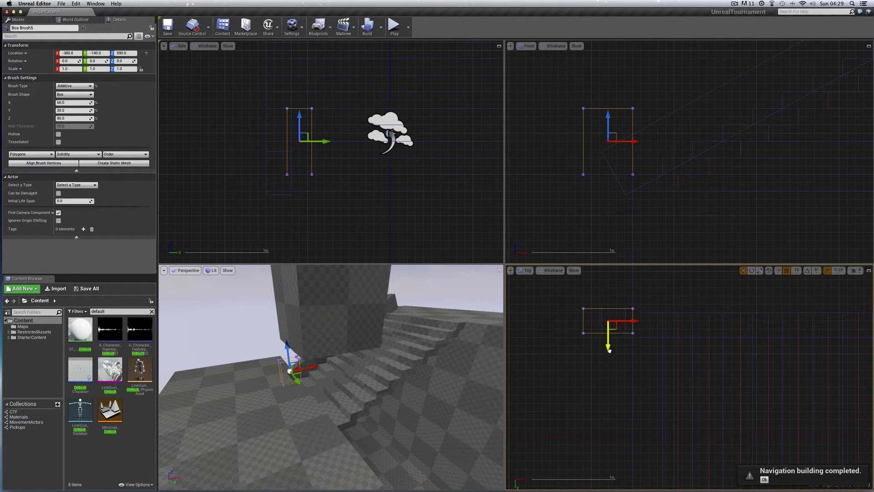
left_click(796, 273)
left_click(801, 295)
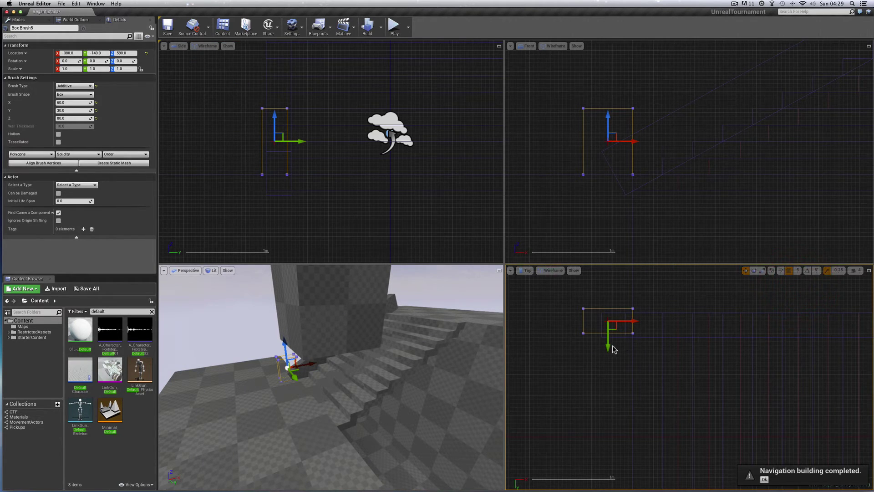
left_click_drag(608, 349, 607, 350)
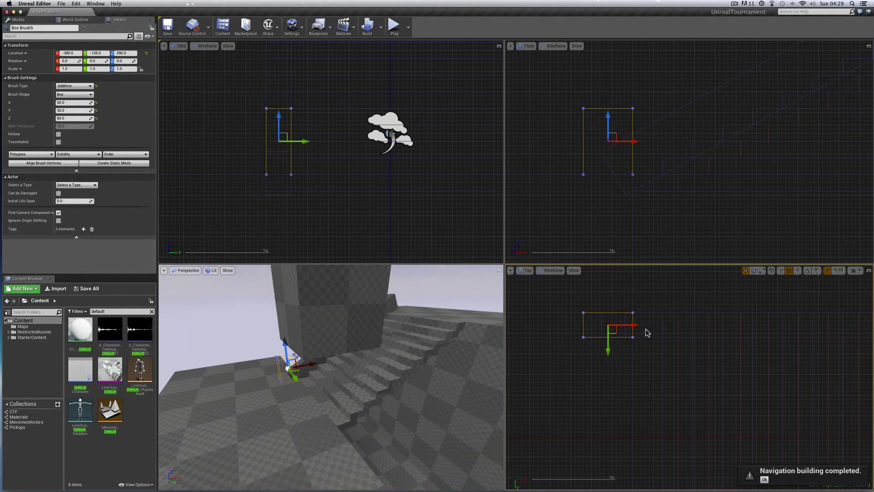
- Build the level and save it
left_click(368, 28)
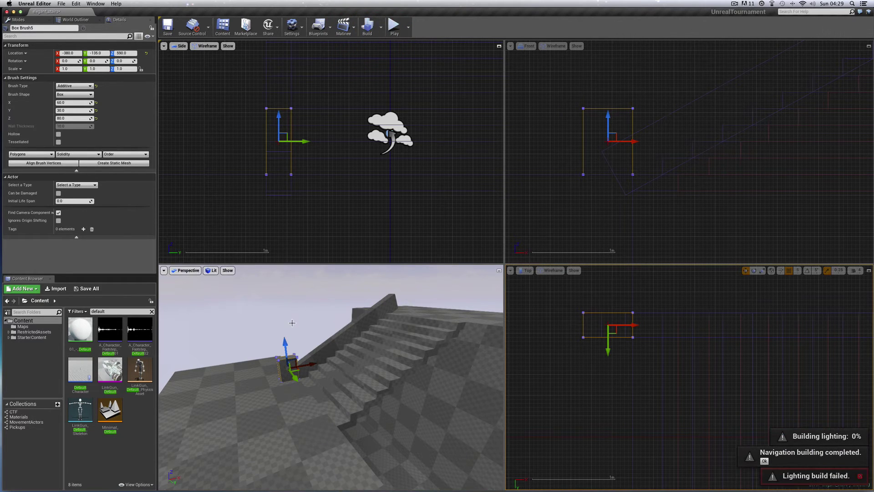
left_click(61, 3)
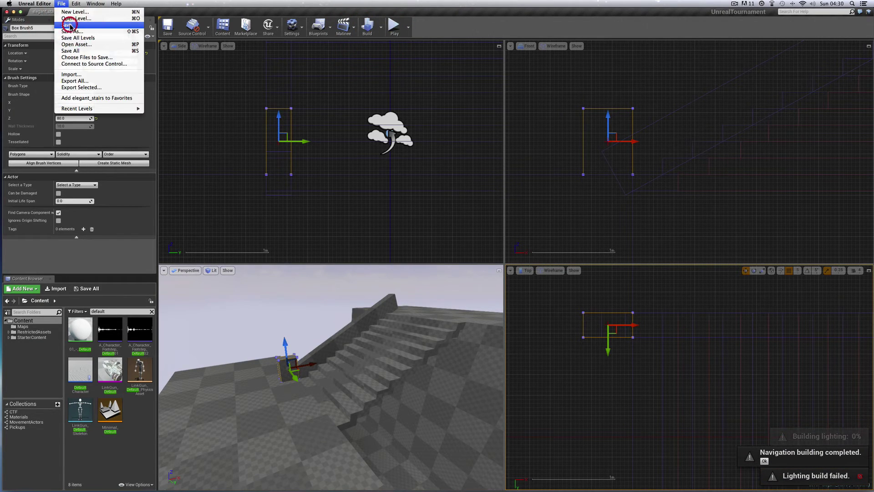
left_click(68, 27)
- Inspect the new end post from the stairs, reselect its box brush and set the grid snap to 10
left_click(303, 324)
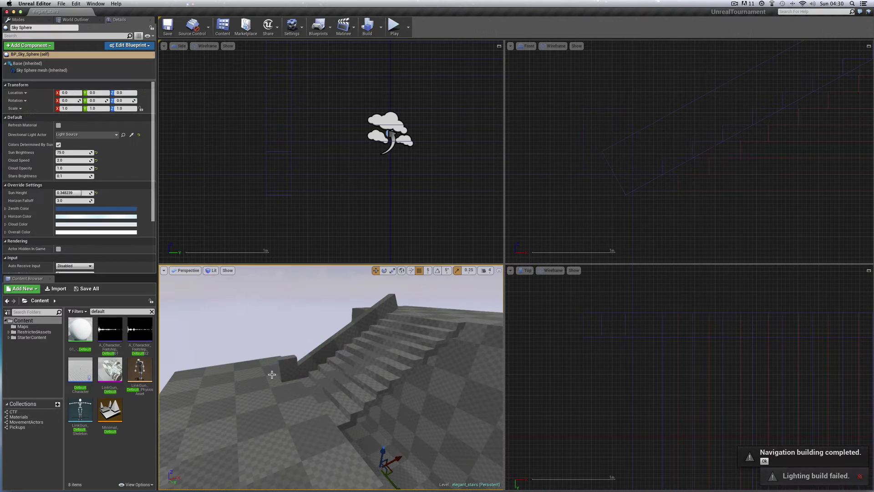
left_click_drag(303, 323, 267, 381)
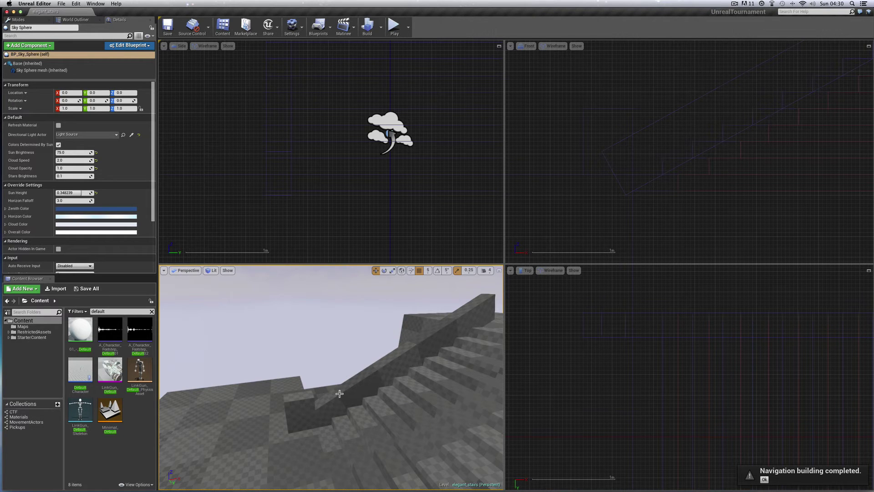
scroll(553, 377, "down", 3)
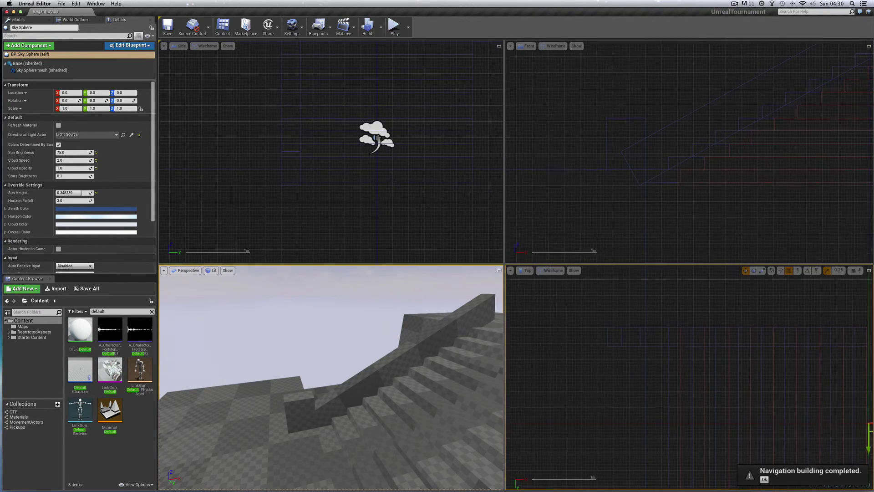
scroll(660, 210, "down", 3)
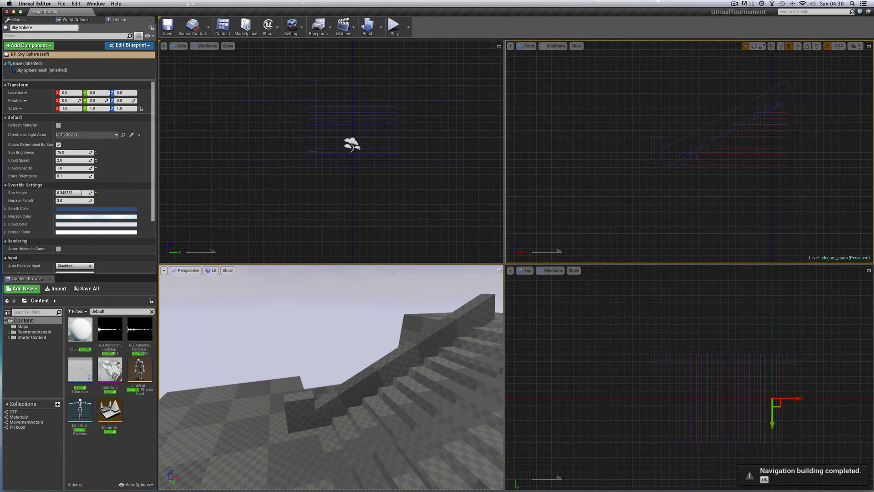
right_click_drag(687, 208, 634, 207)
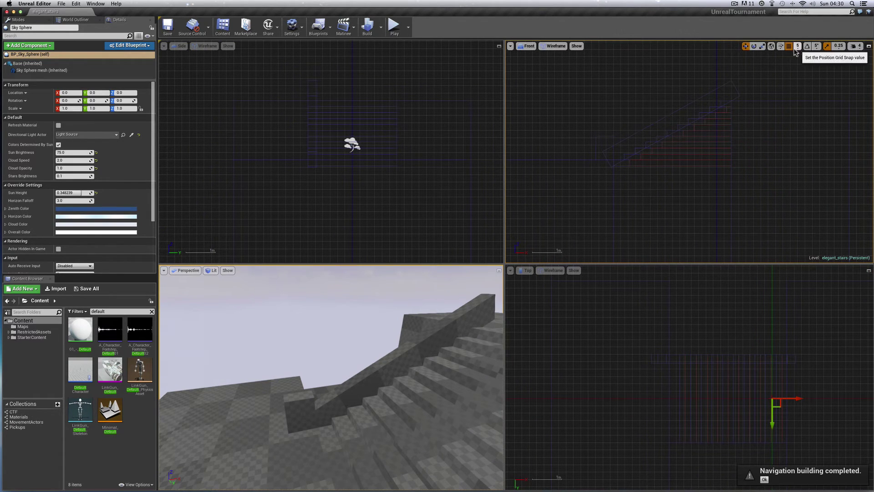
left_click(602, 136)
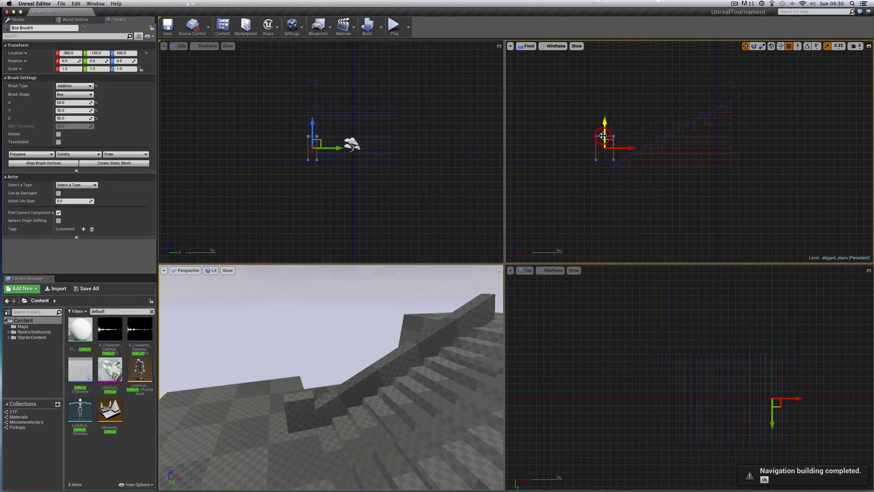
left_click(797, 46)
left_click(803, 75)
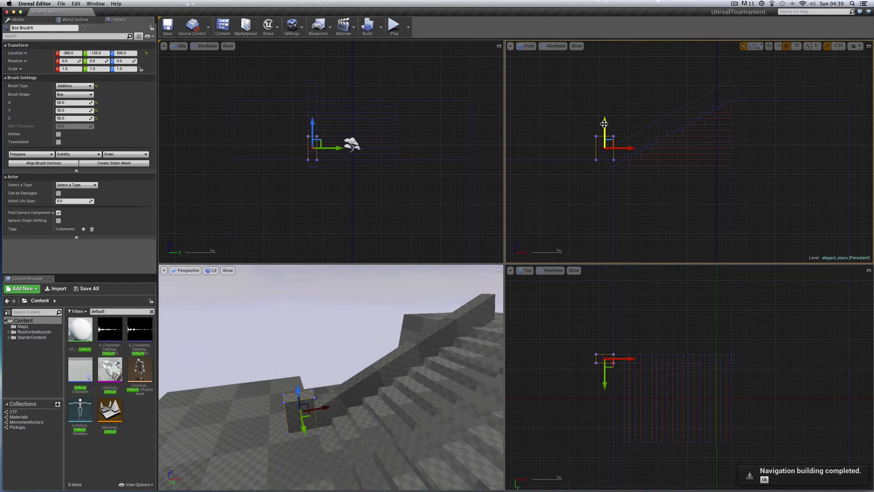
- Duplicate the end post's box brush and place the copy over the railing's upper end at X 80 and Z 790
mouse_move(605, 128)
left_mouse_down("alt")
mouse_move(605, 78)
mouse_move(782, 103)
left_mouse_up("alt")
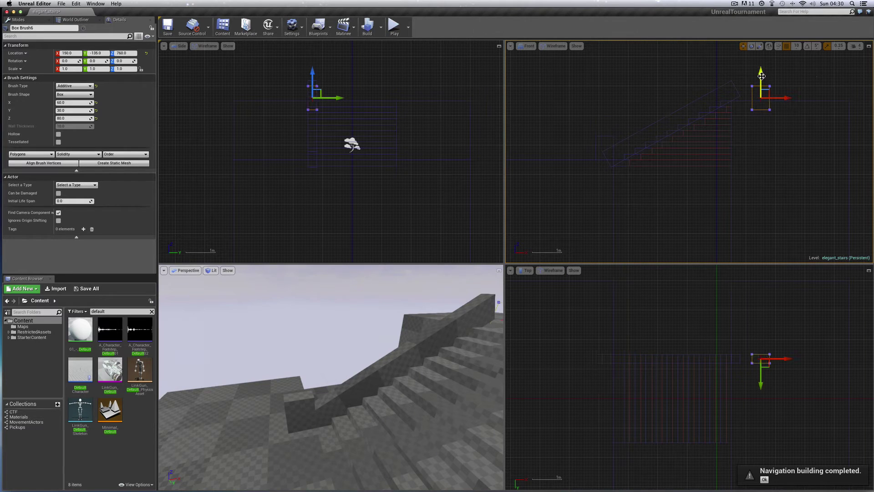
mouse_move(761, 73)
left_mouse_down()
mouse_move(760, 64)
mouse_move(776, 90)
mouse_move(766, 91)
left_mouse_up()
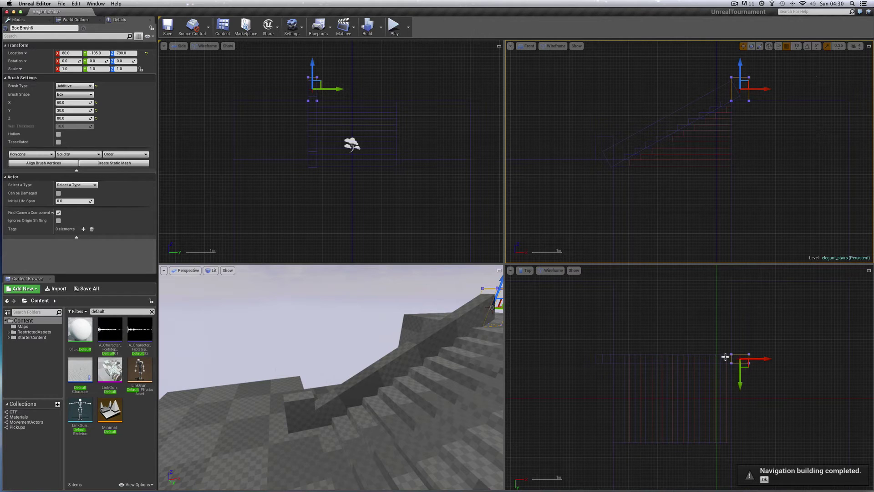
right_click_drag(487, 309, 497, 309)
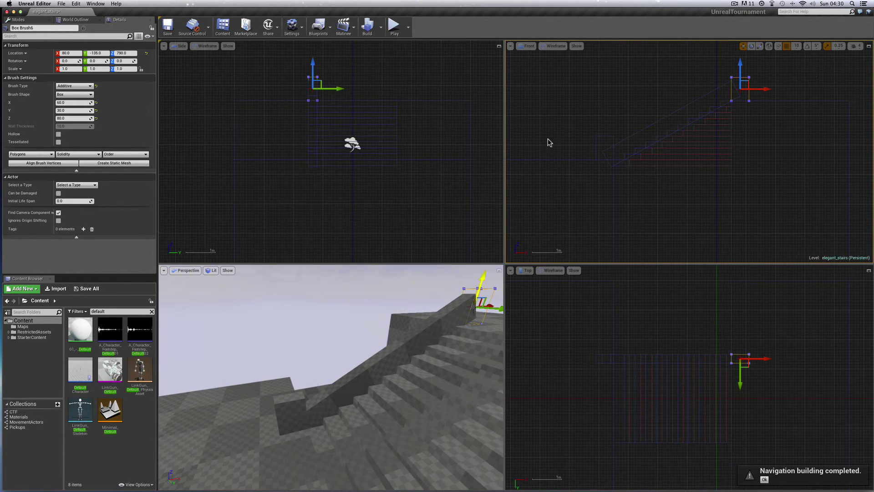
- Build the level with the new upper post and save it
left_click(366, 26)
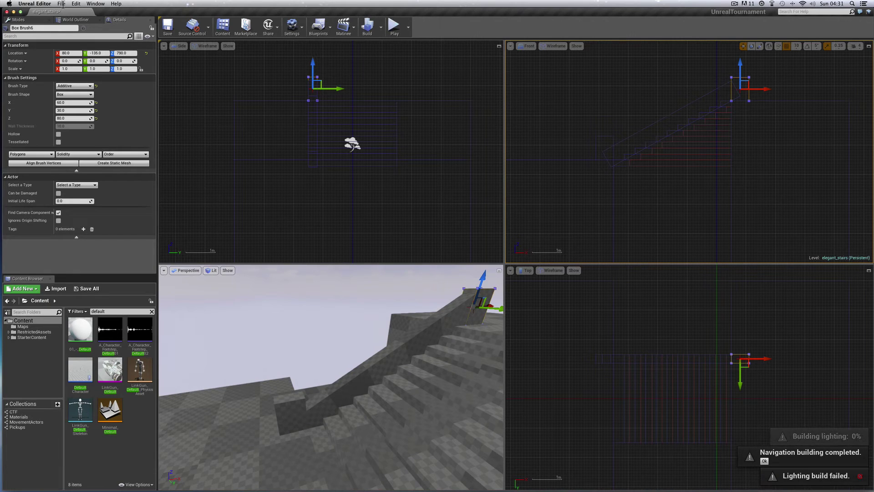
left_click(62, 7)
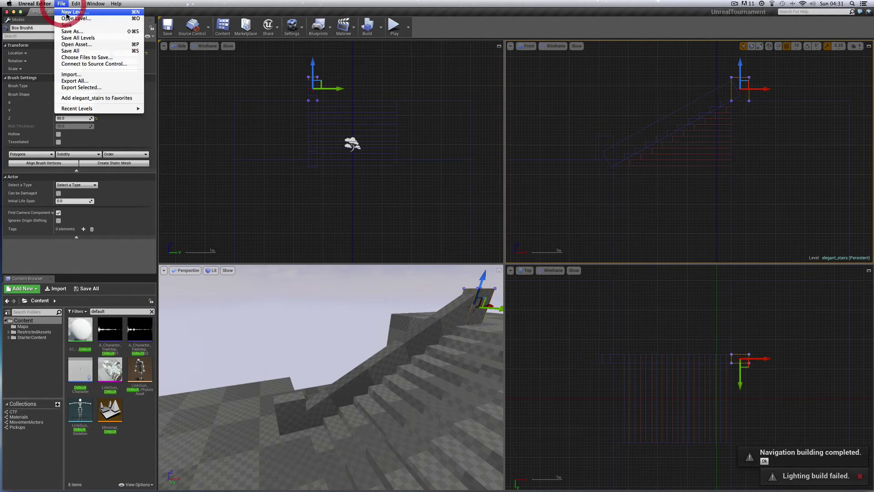
left_click(73, 25)
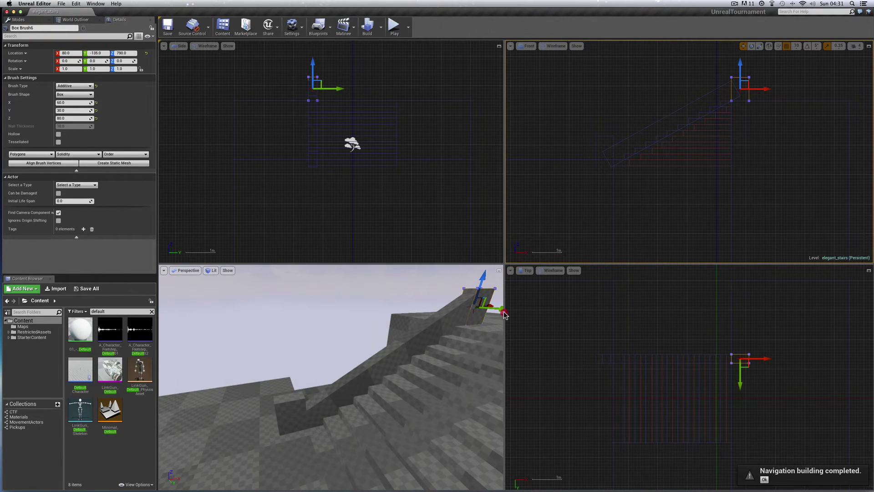
- Enlarge the perspective viewport in both directions and deselect the upper post brush
left_click_drag(504, 312, 523, 308)
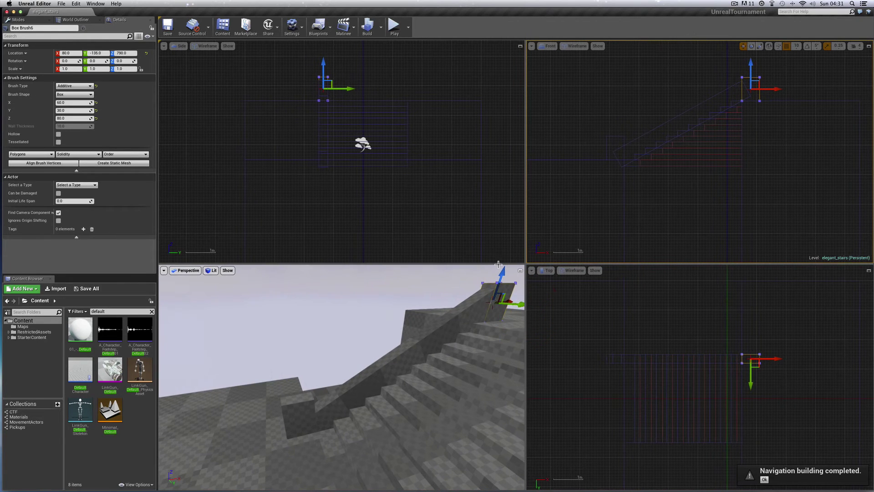
left_click_drag(498, 264, 493, 224)
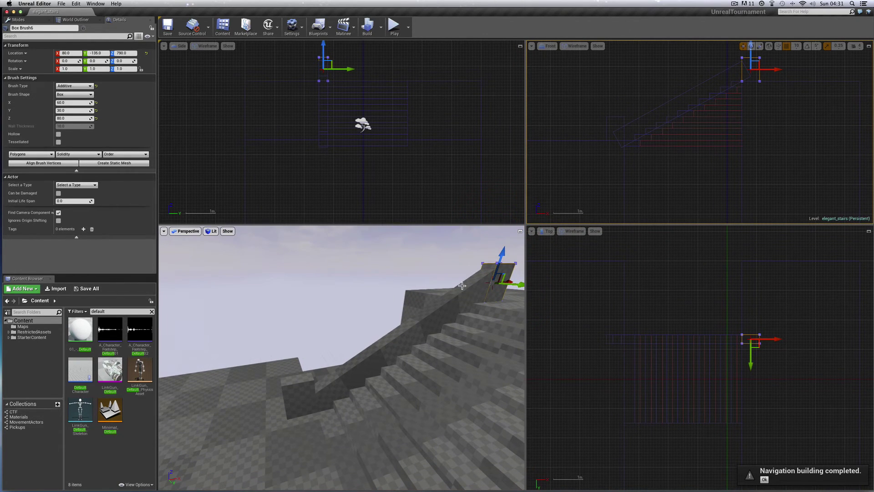
mouse_move(441, 312)
right_mouse_down()
mouse_move(463, 296)
mouse_move(450, 302)
right_mouse_up()
left_click(446, 260)
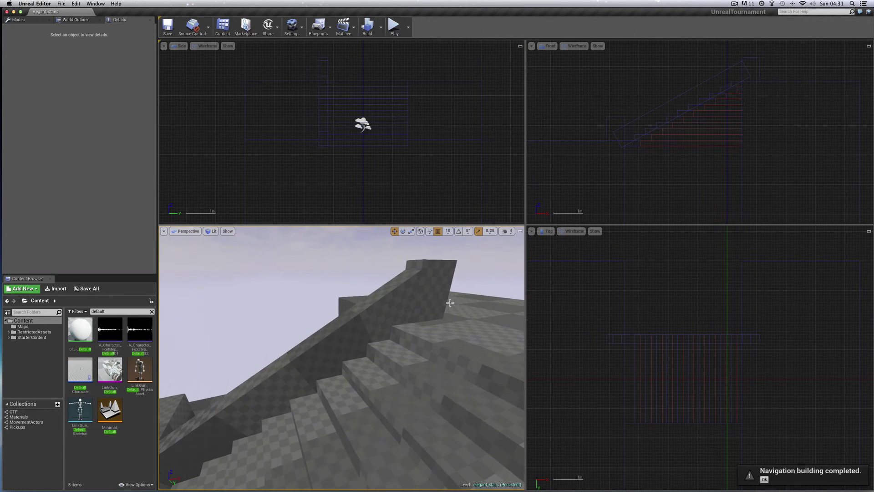
- Examine the railing and both end posts from the stairs and from the outer side of the staircase
left_click_drag(357, 357, 357, 356)
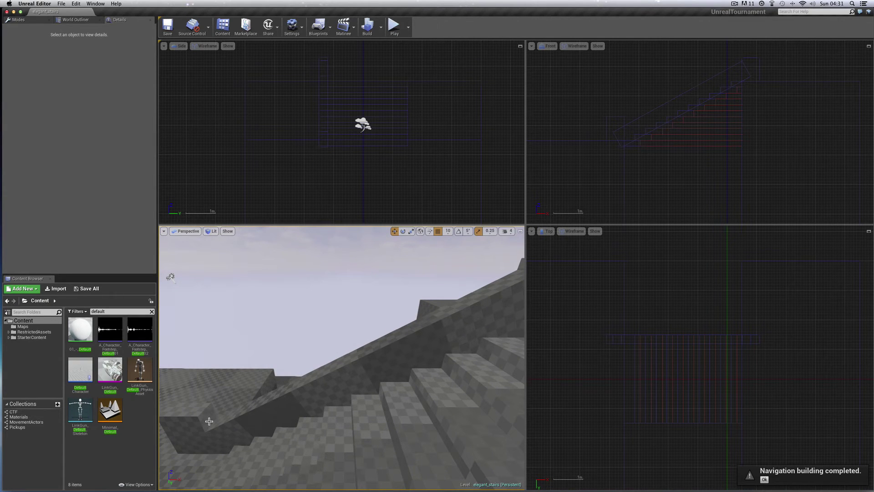
left_click_drag(435, 325, 488, 279)
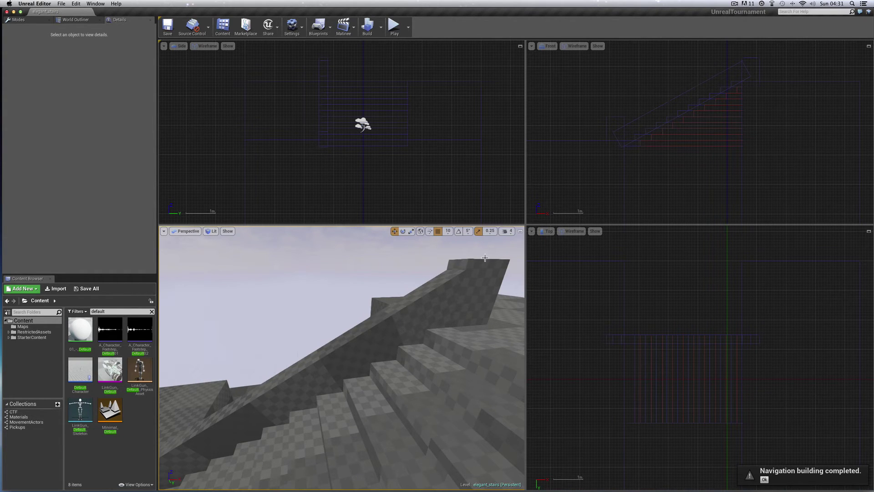
left_click_drag(401, 322, 476, 278)
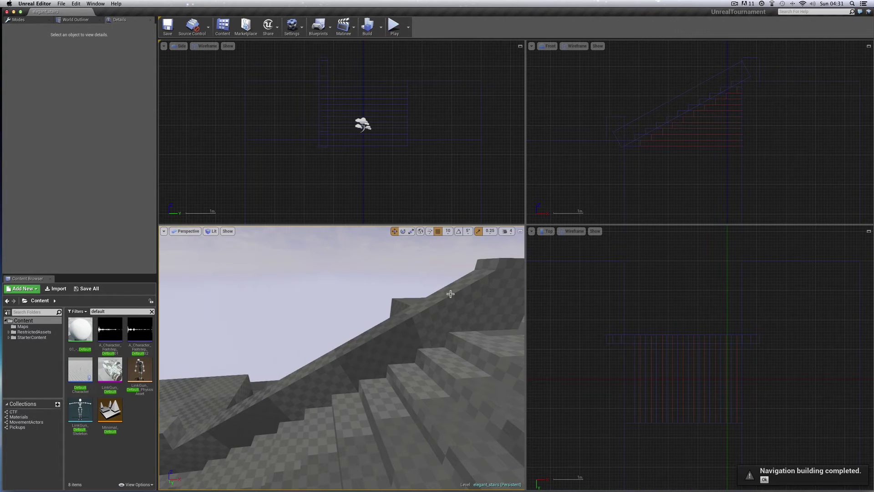
right_click_drag(450, 294, 242, 410)
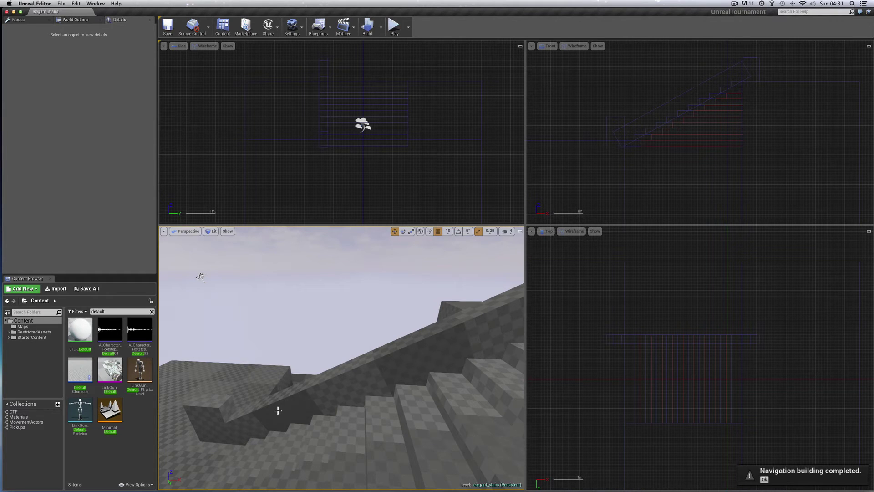
right_click_drag(408, 377, 492, 365)
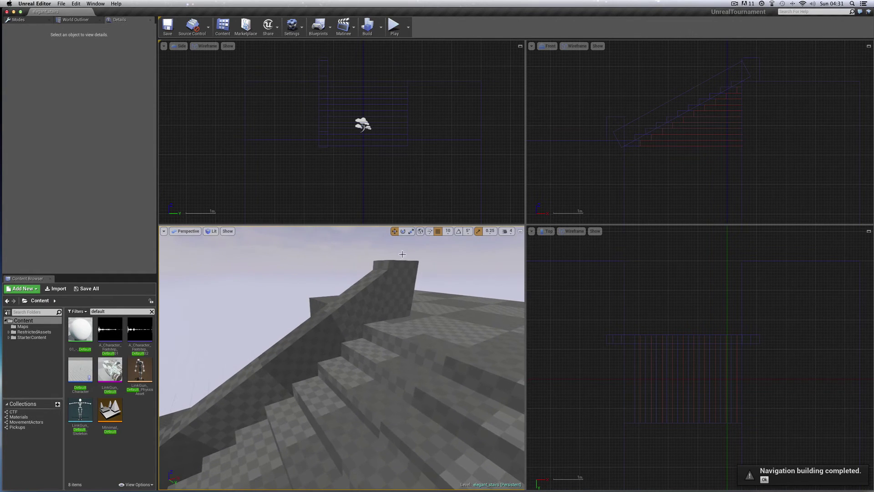
right_click_drag(400, 292, 222, 388)
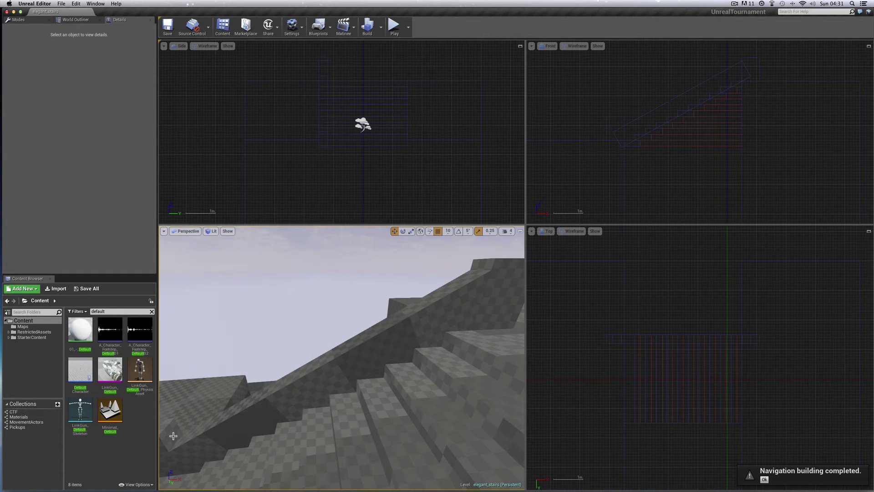
right_click_drag(173, 436, 203, 429)
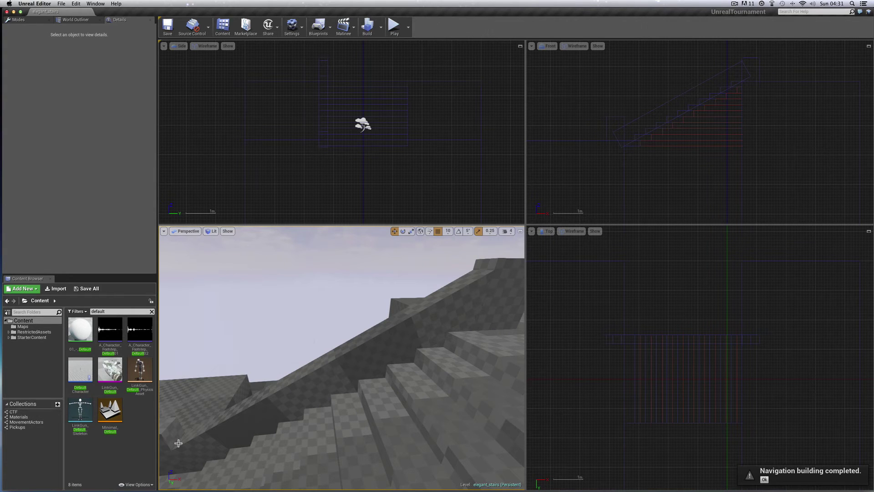
right_click_drag(192, 442, 243, 423)
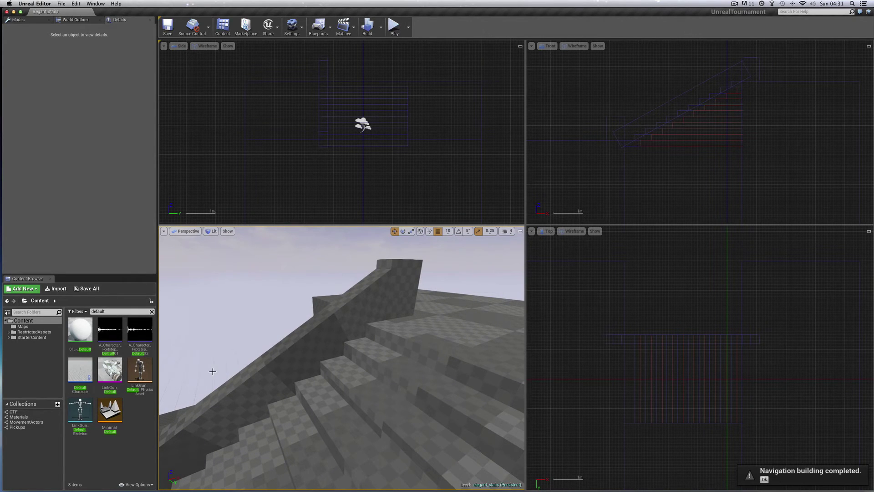
right_click_drag(226, 372, 229, 274)
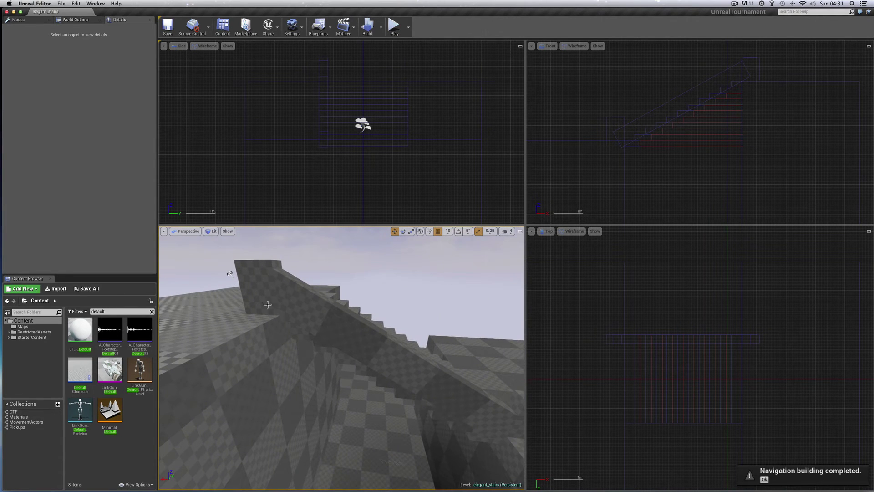
- Select the outer side face of the tilted railing and extend the selection to all adjacent wall surfaces
left_click(311, 311)
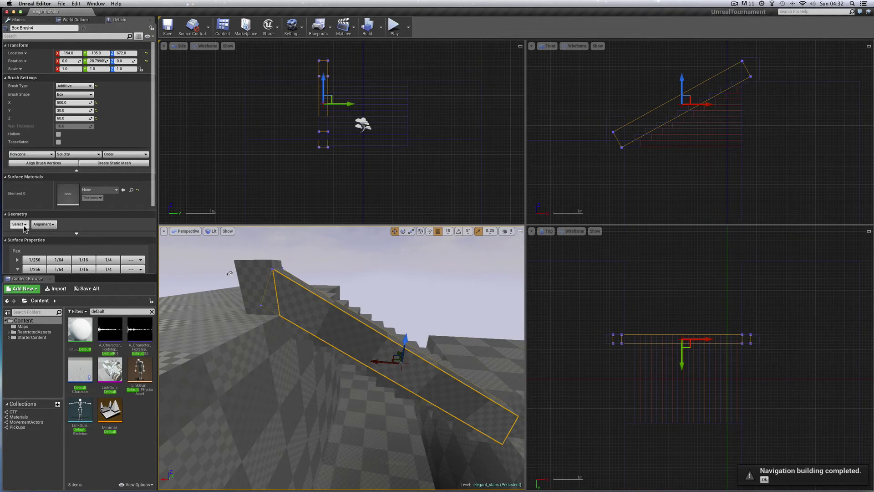
left_click(322, 347)
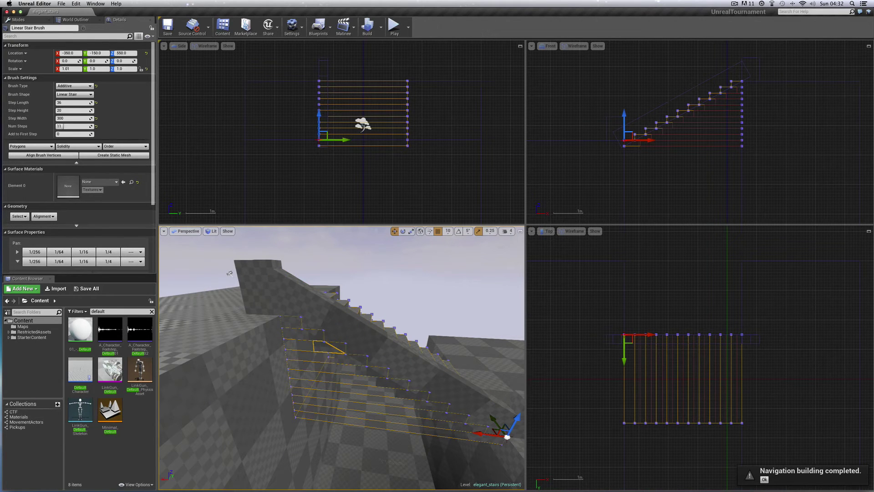
left_click(297, 333)
left_click(289, 326)
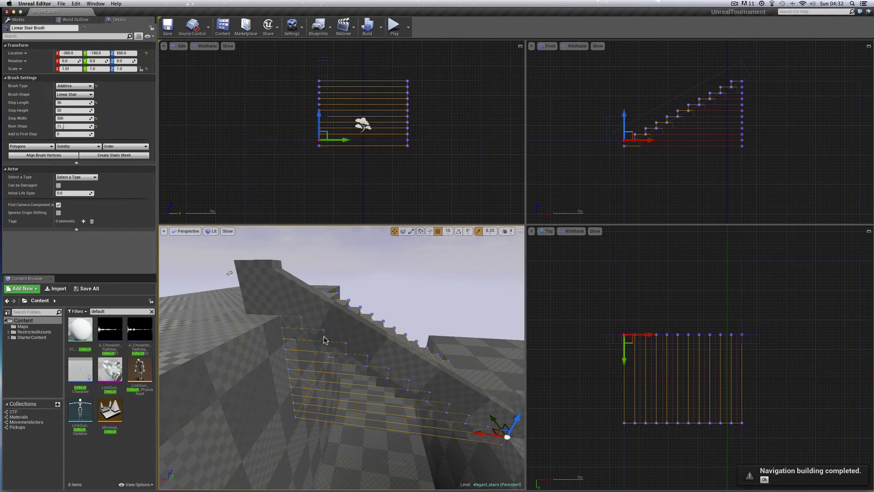
left_click(337, 326)
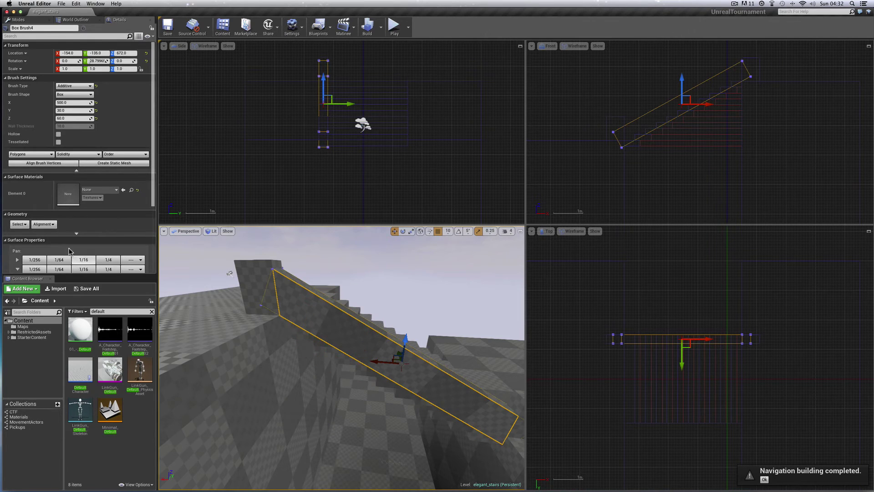
left_click(19, 224)
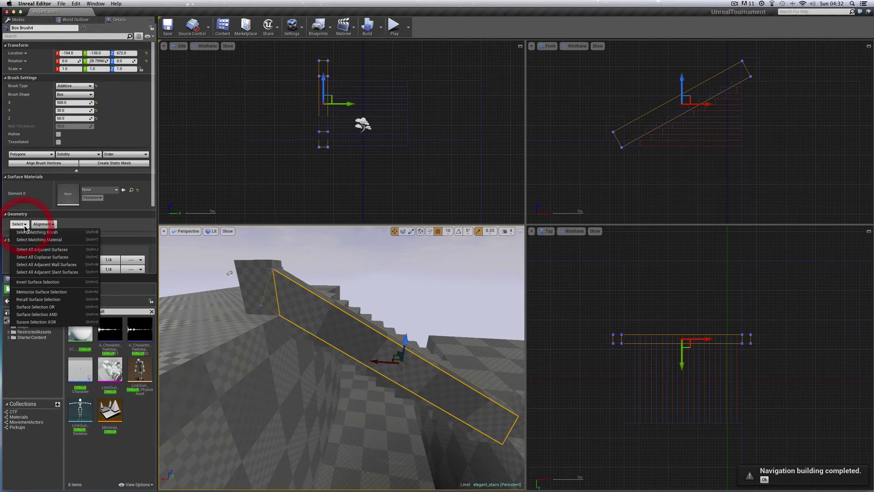
left_click(52, 265)
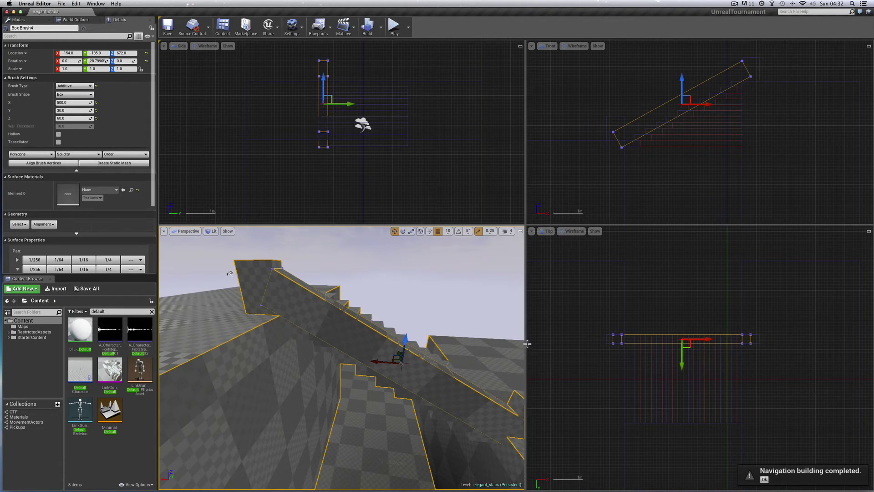
- Search the content for "brick" and apply the M_Shell_Brick material to the selected wall surfaces
left_click_drag(453, 353, 454, 301)
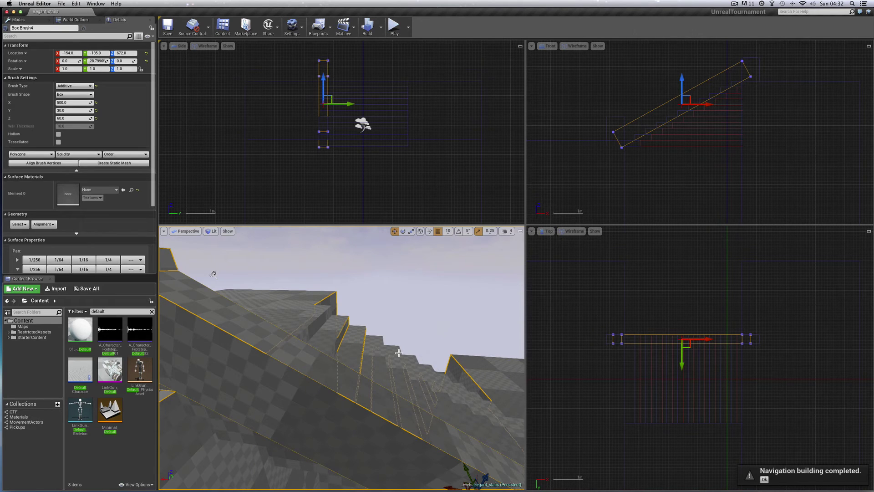
left_click_drag(399, 353, 390, 353)
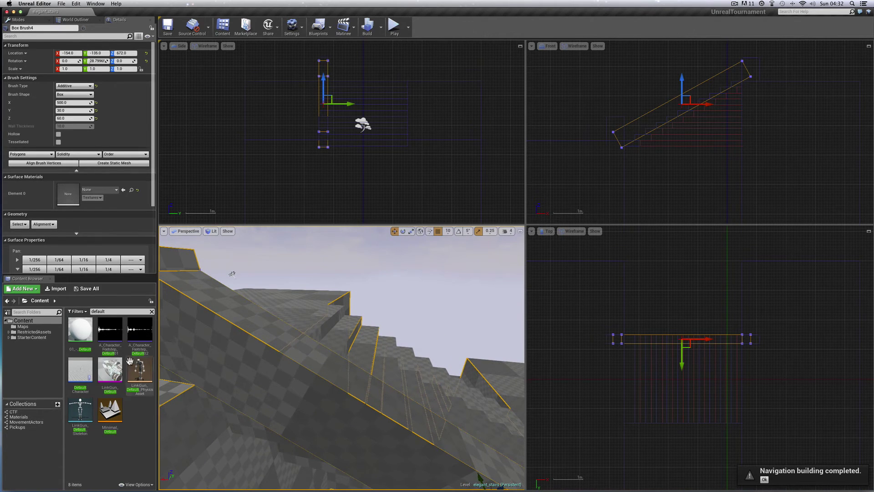
left_click(101, 311)
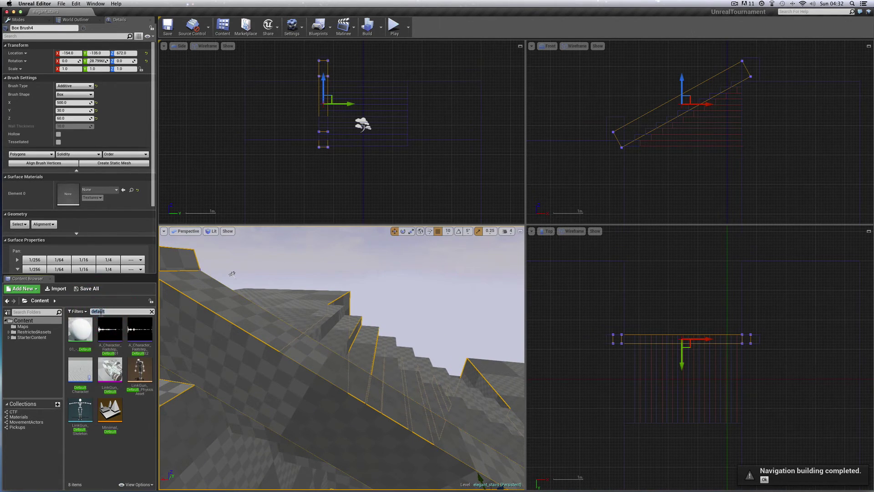
type("bric")
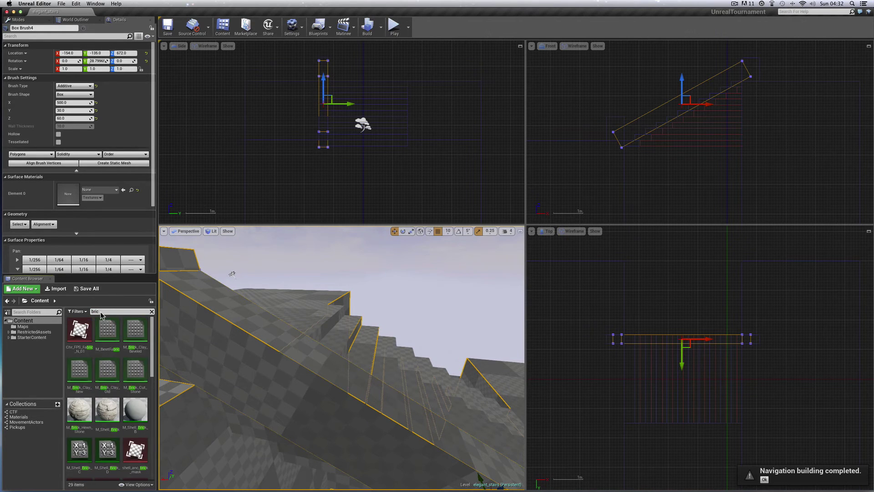
left_click(103, 312)
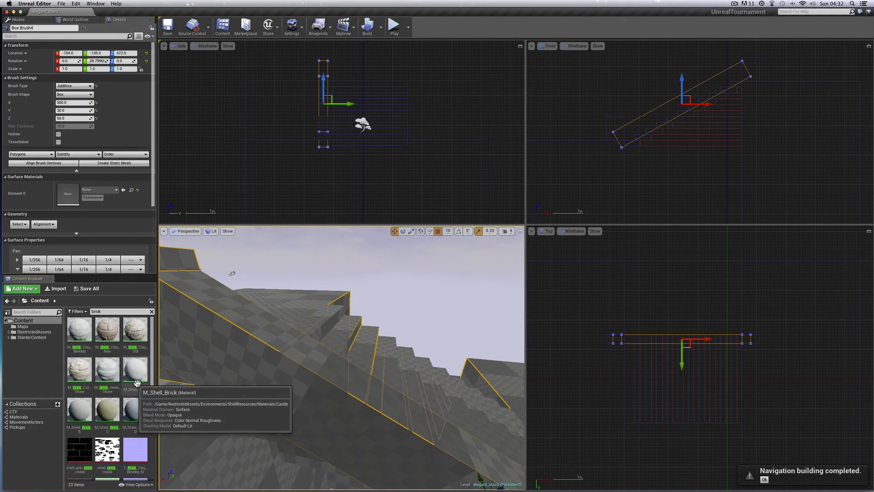
left_click_drag(138, 368, 264, 367)
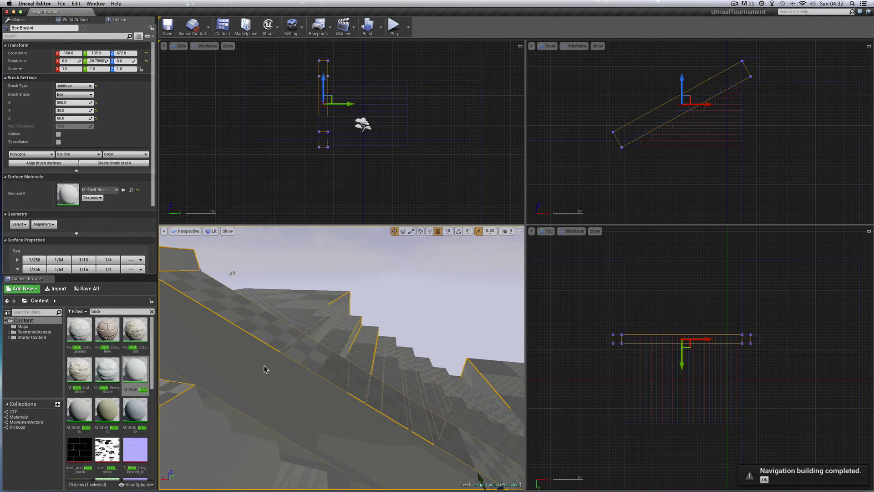
- Deselect the surfaces and examine the brick material on the railing, posts and stairs from several angles
right_click_drag(264, 366, 262, 363)
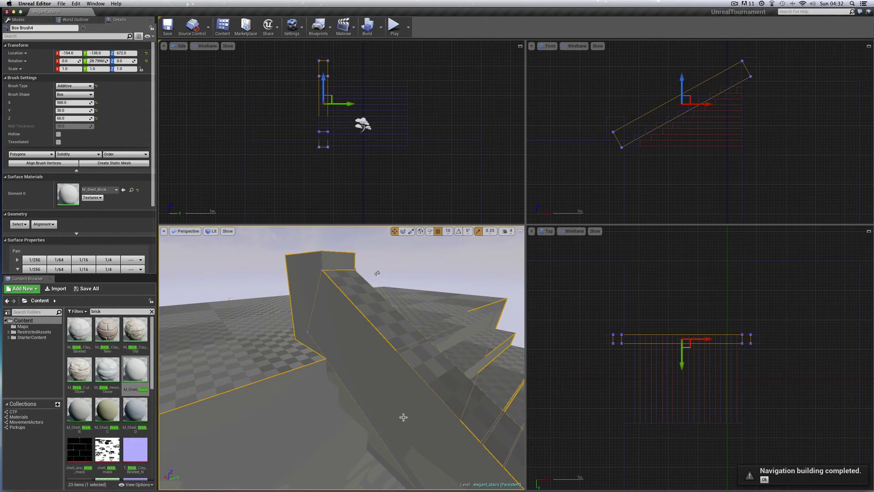
right_click_drag(403, 417, 402, 418)
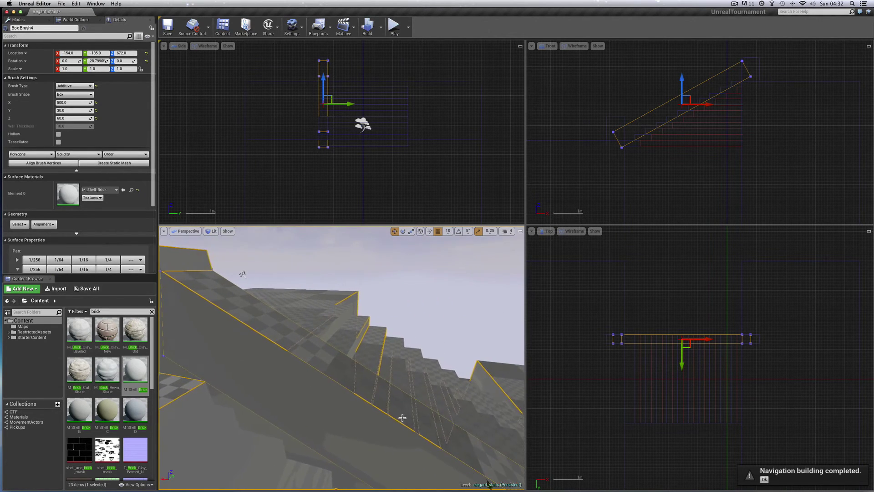
left_click(501, 374)
left_click(544, 342)
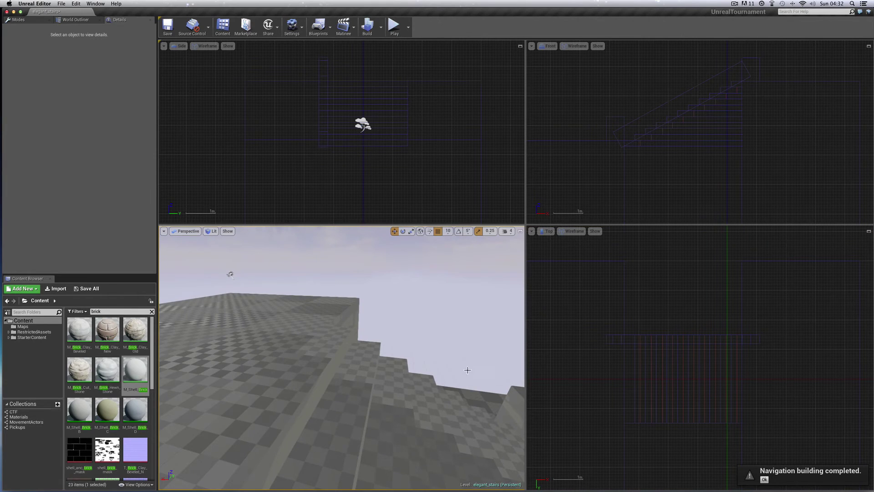
right_click_drag(467, 369, 386, 334)
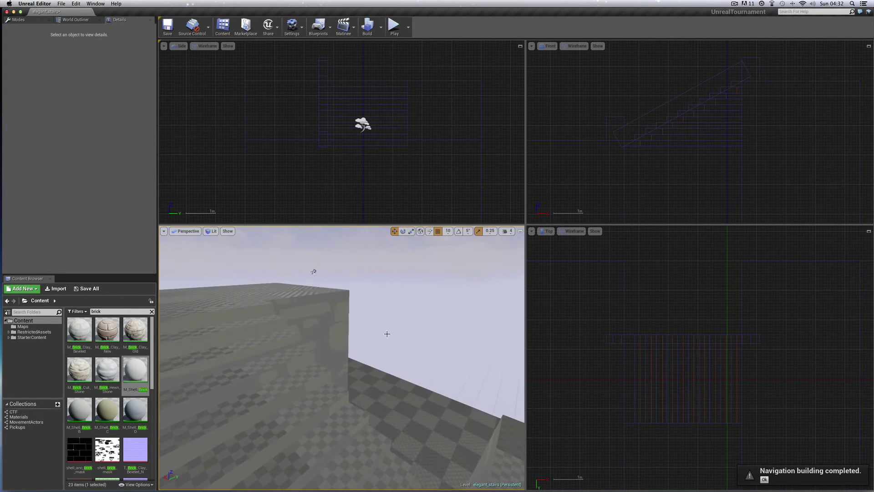
right_click_drag(260, 315, 228, 317)
left_click_drag(228, 316, 228, 316)
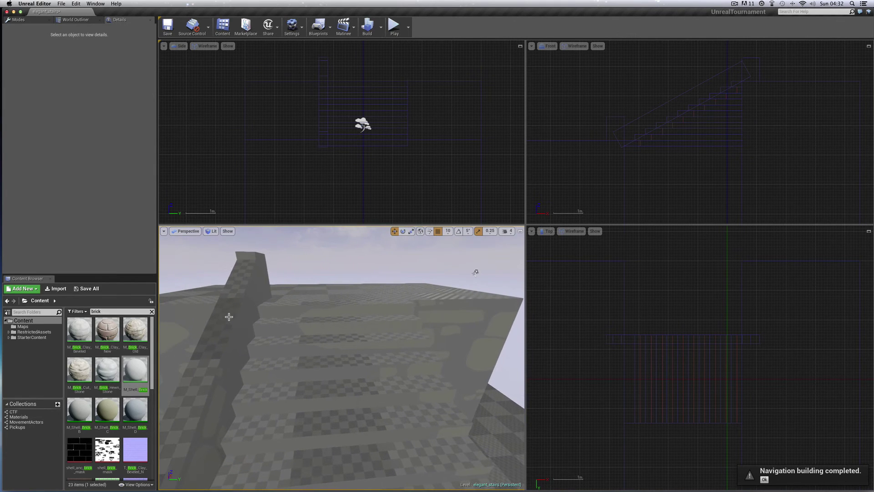
- Apply the M_Shell_Brick material to the top face of the sloped railing and the top of the upper end post
left_click(209, 351)
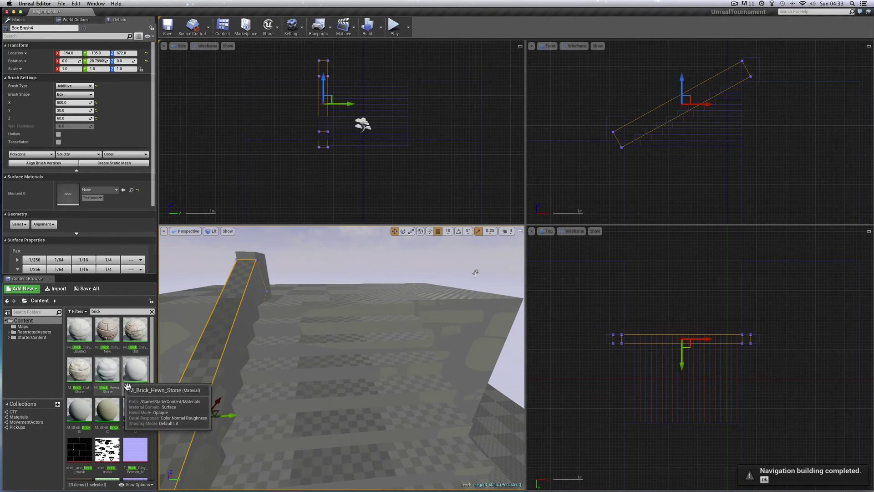
mouse_move(127, 386)
left_mouse_down()
mouse_move(178, 352)
mouse_move(215, 353)
mouse_move(204, 349)
left_mouse_up()
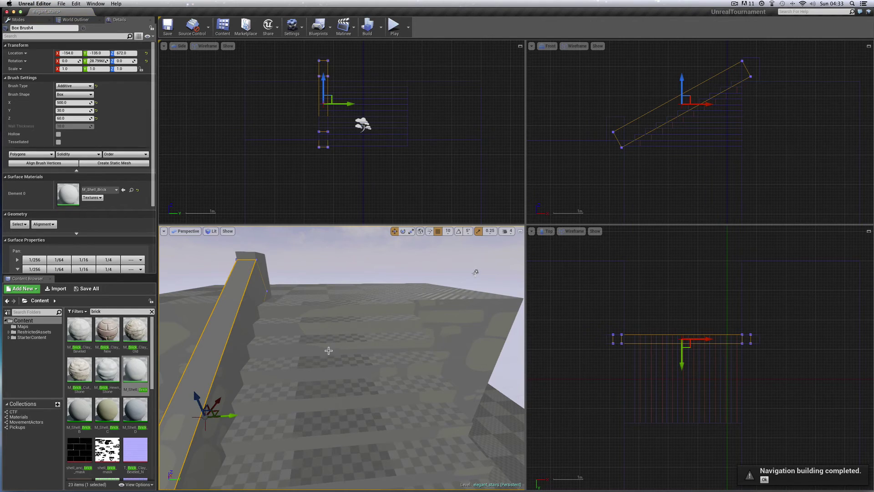
left_click_drag(315, 360, 315, 314)
middle_click_drag(315, 361, 315, 291)
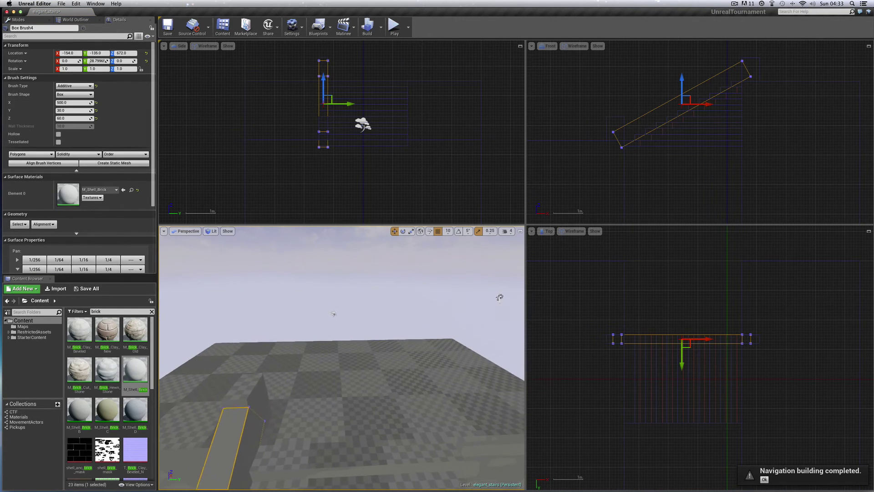
middle_click_drag(253, 416, 248, 410)
left_click(246, 393)
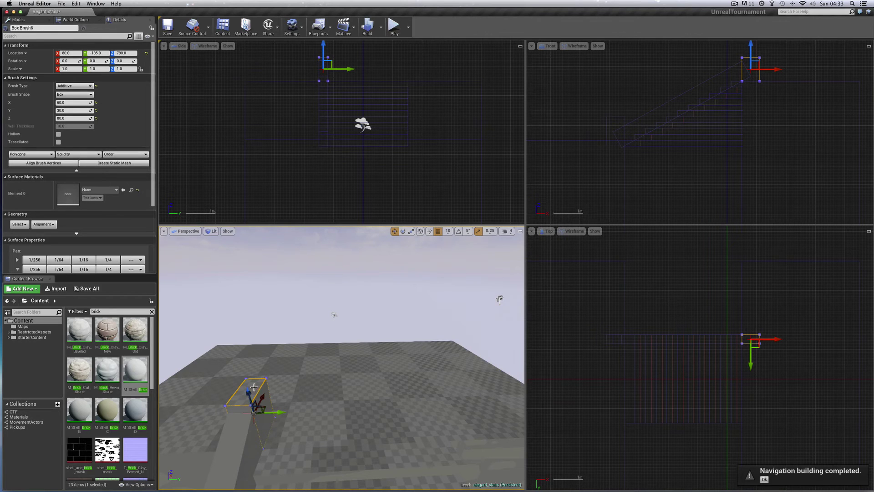
left_click(254, 387, "alt")
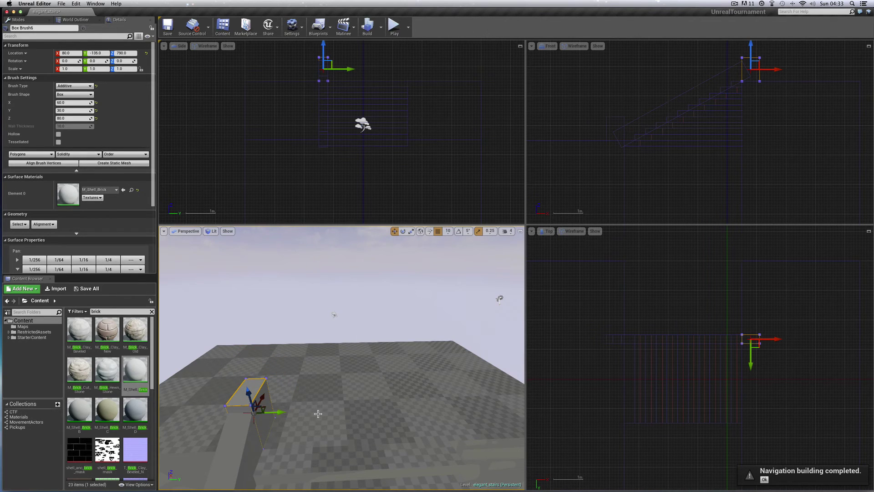
- Apply the M_Shell_Brick material to the top face of the lower end post
left_click_drag(317, 413, 377, 423)
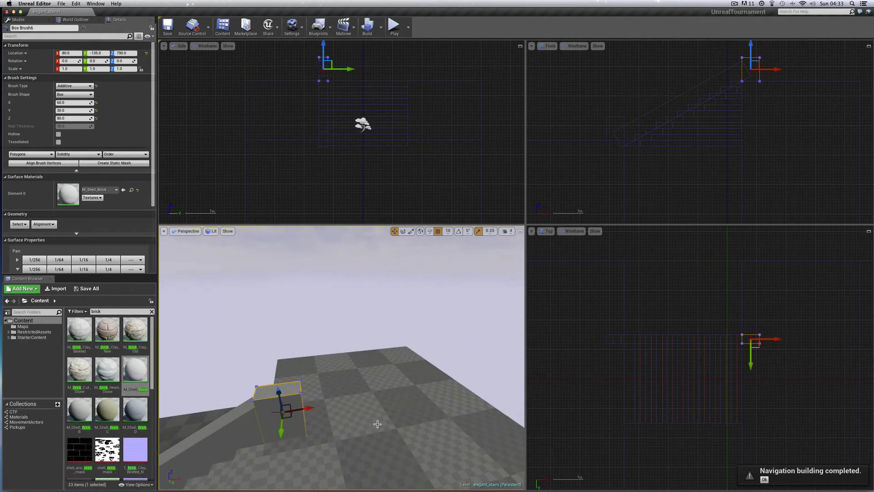
mouse_move(377, 423)
right_mouse_down()
mouse_move(427, 443)
mouse_move(250, 452)
right_mouse_up()
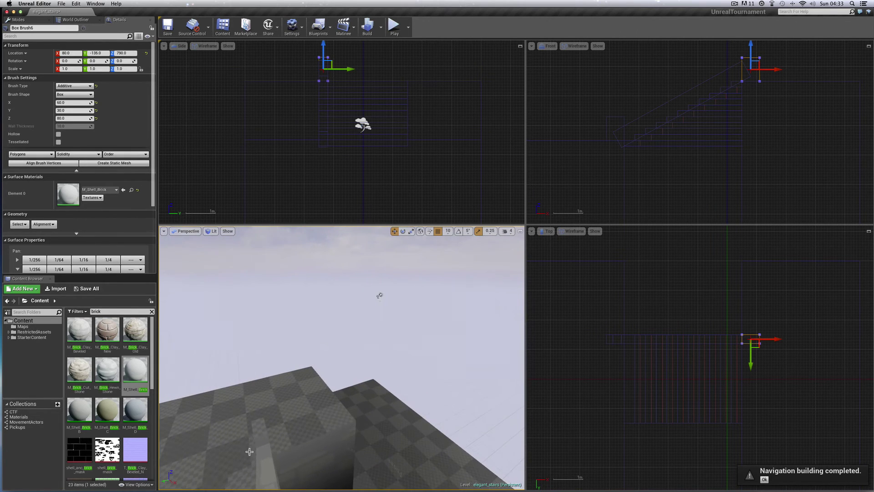
left_click(258, 429)
left_click(263, 428, "alt")
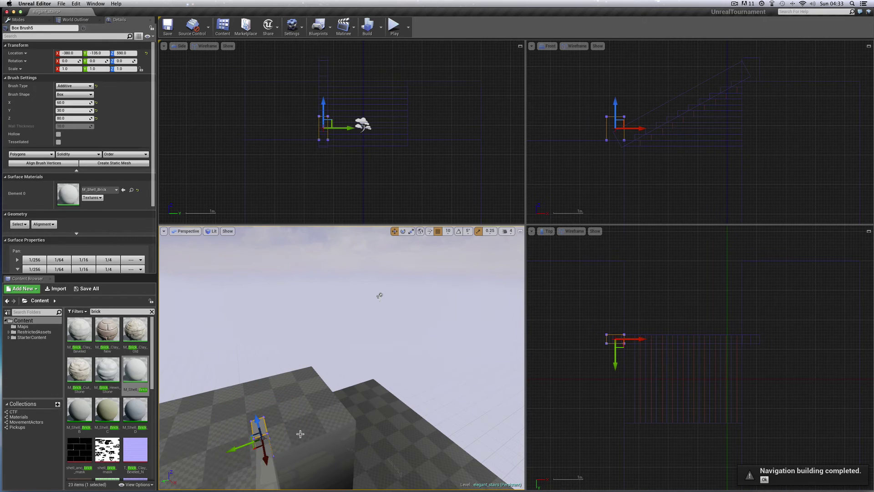
- Select the railing's outer side face with all adjacent wall surfaces and give them planar surface alignment
mouse_move(288, 440)
right_mouse_down()
mouse_move(238, 432)
mouse_move(352, 423)
right_mouse_up()
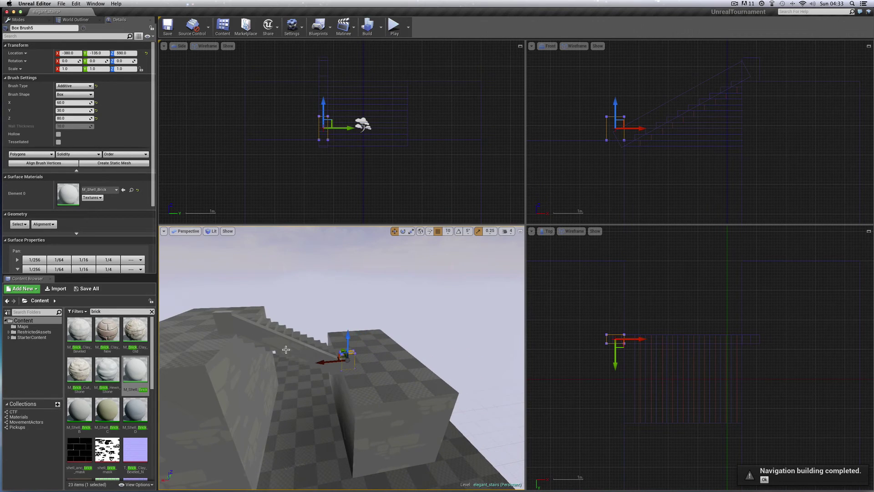
left_click(263, 341)
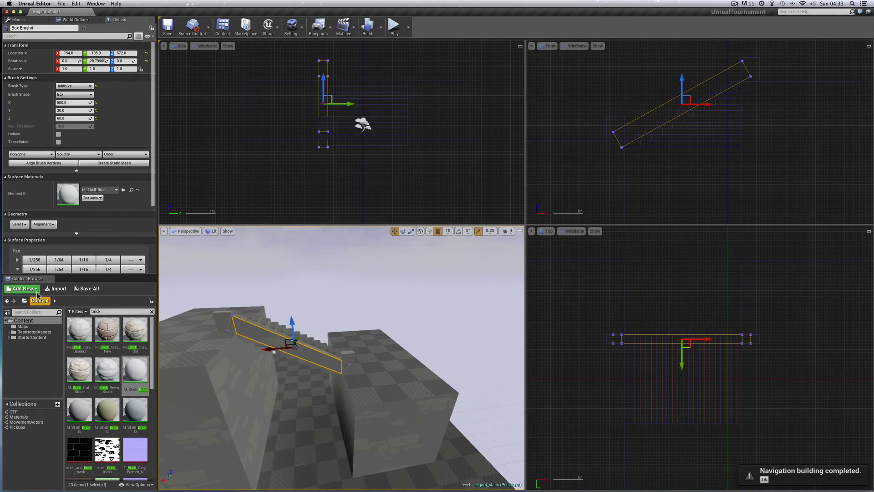
left_click(19, 223)
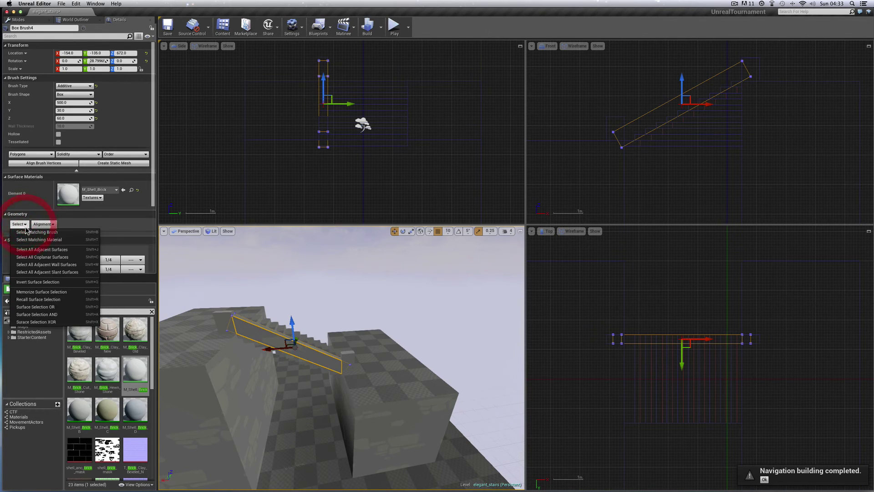
left_click(49, 266)
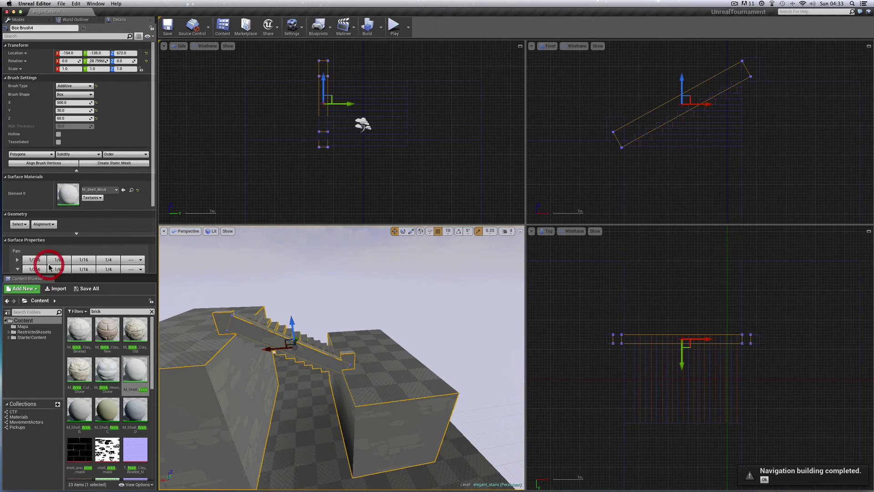
left_click(52, 225)
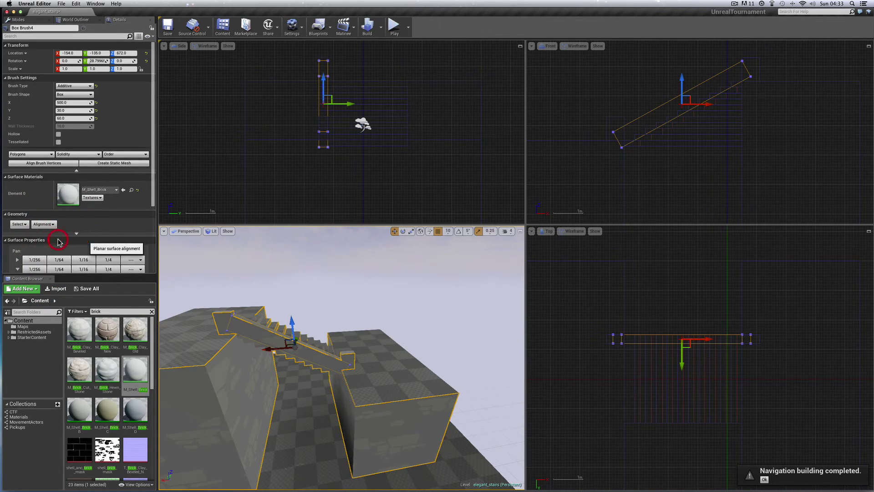
left_click(59, 240)
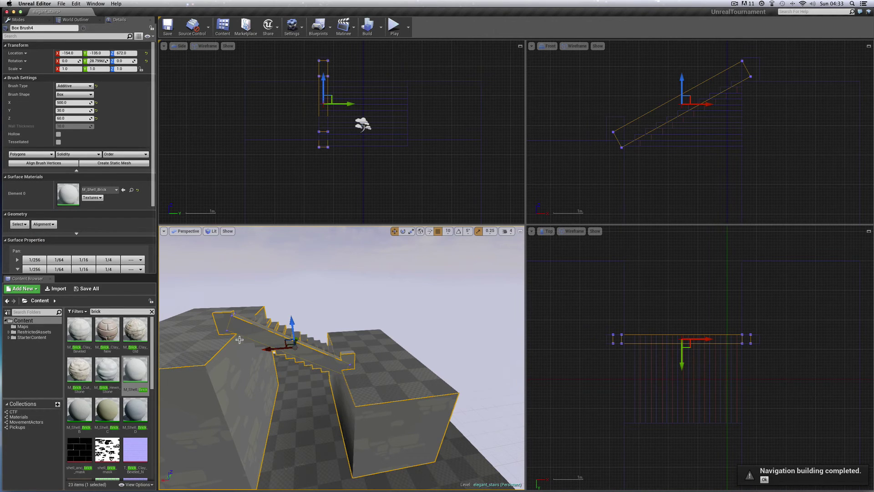
left_click(310, 305)
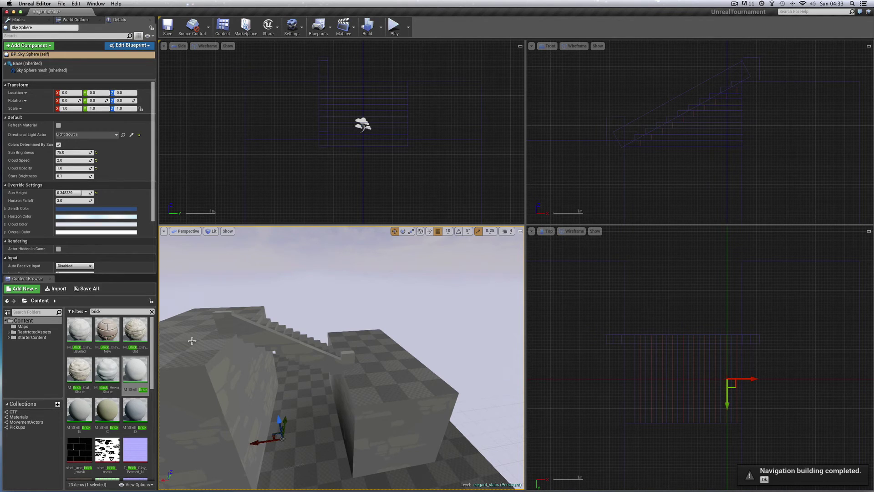
- Duplicate the railing and both end posts to the opposite side of the stairs at Y 165, with position grid snap 50
left_click(614, 118)
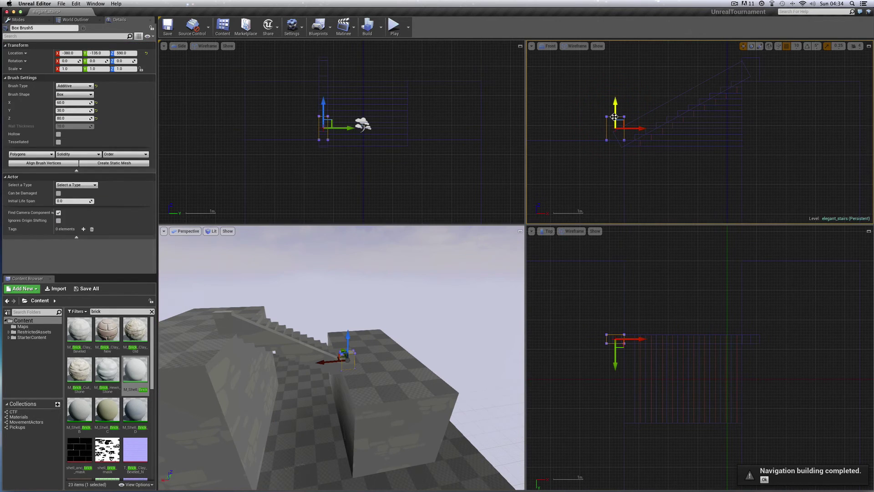
left_click(644, 117, "ctrl")
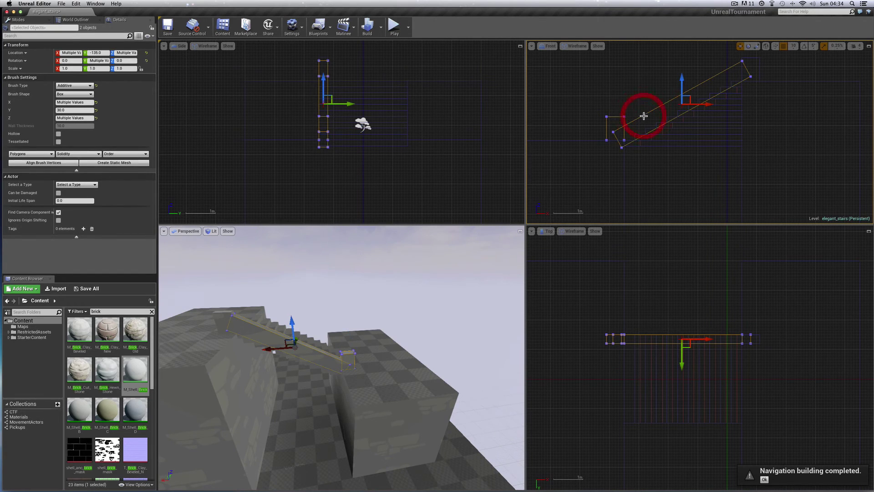
left_click(754, 57, "ctrl")
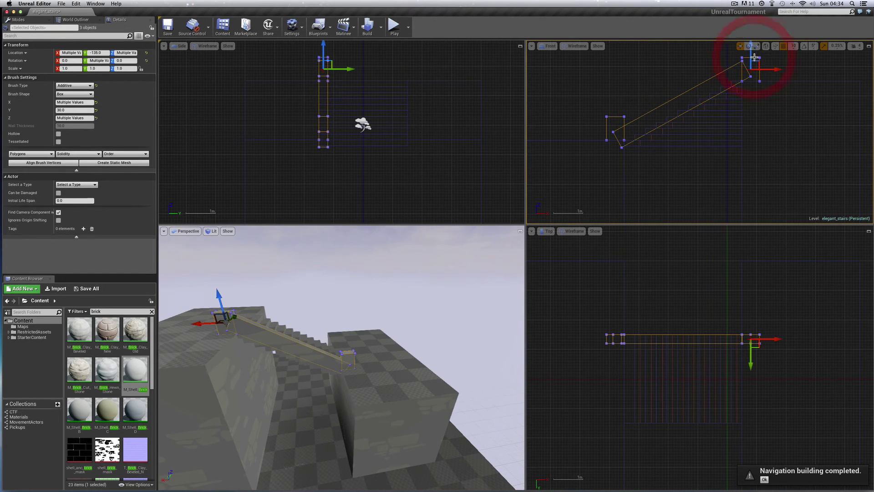
left_click(750, 364)
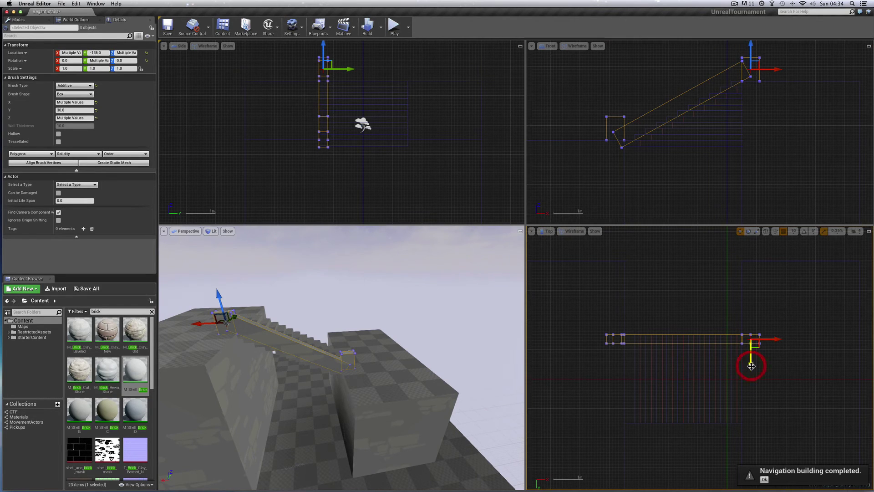
left_click(794, 234)
left_click(794, 276)
left_click_drag(750, 359, 751, 449)
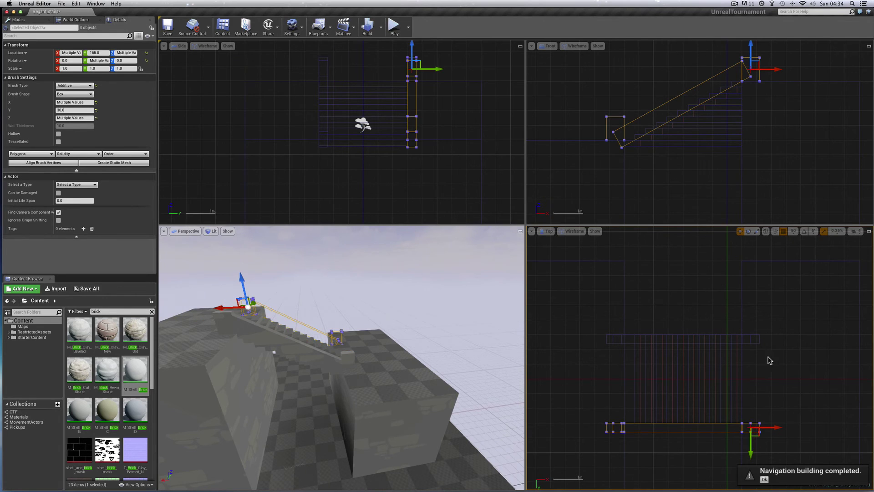
- Set the position grid snap to 10 and move the duplicated railing and posts inward to Y 135
scroll(774, 364, "up", 2)
scroll(774, 364, "down", 5)
right_click_drag(779, 349, 780, 306)
left_click(794, 231)
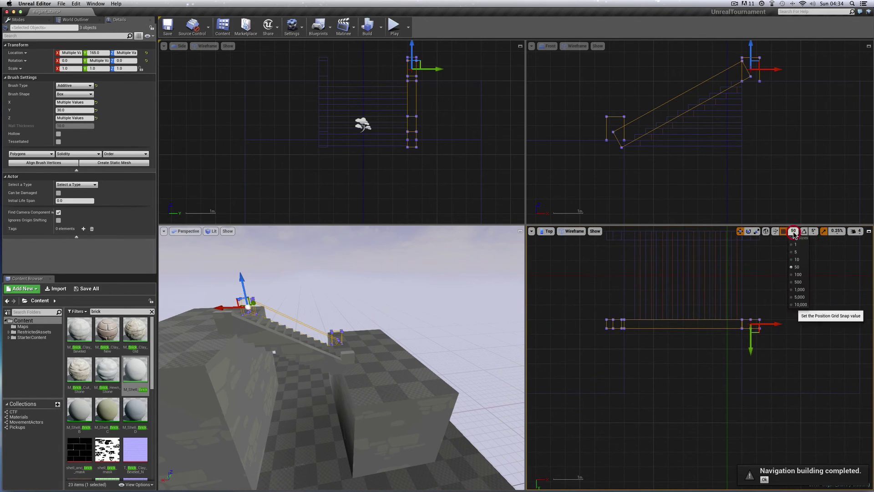
left_click(798, 260)
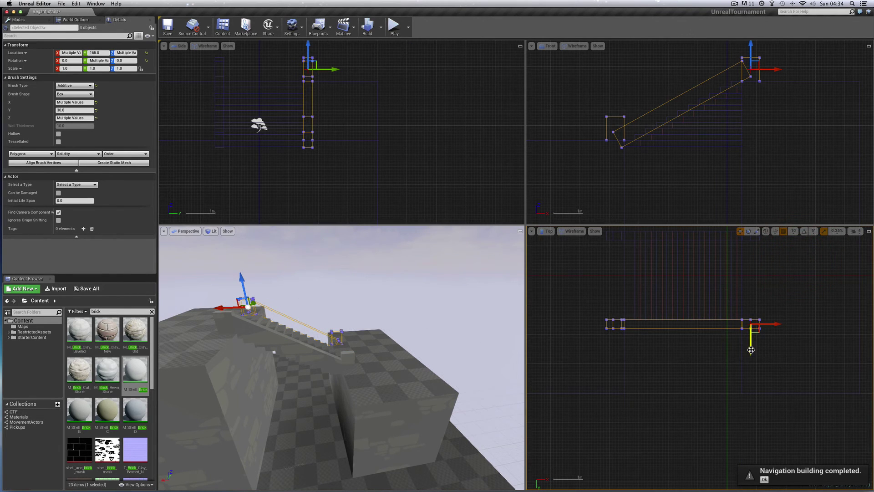
left_click_drag(750, 350, 750, 341)
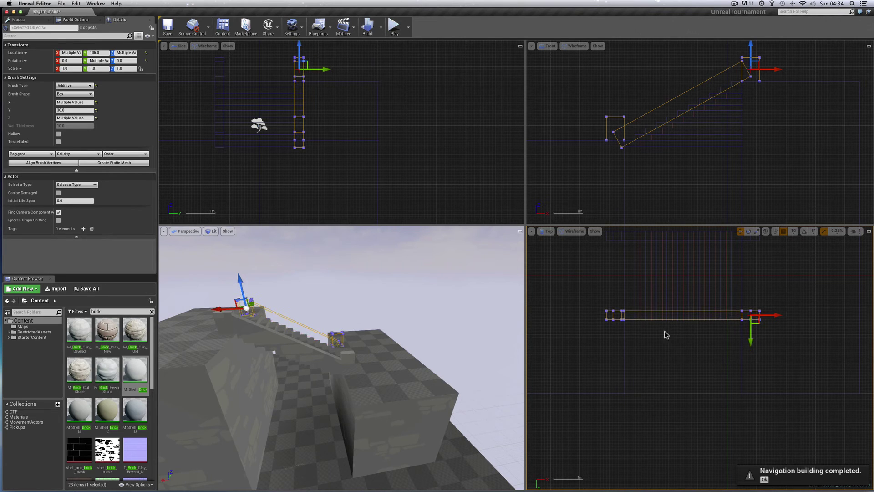
- Build the level with the second railing in place and save it
left_click(367, 32)
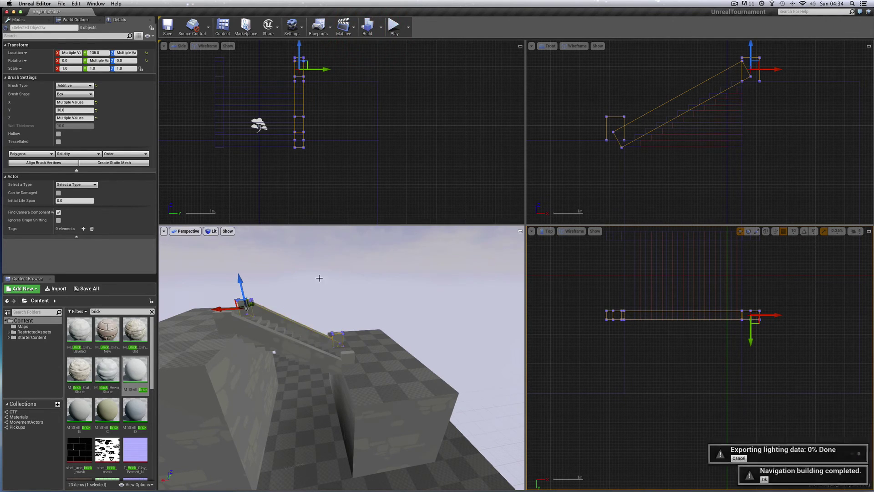
left_click(345, 307)
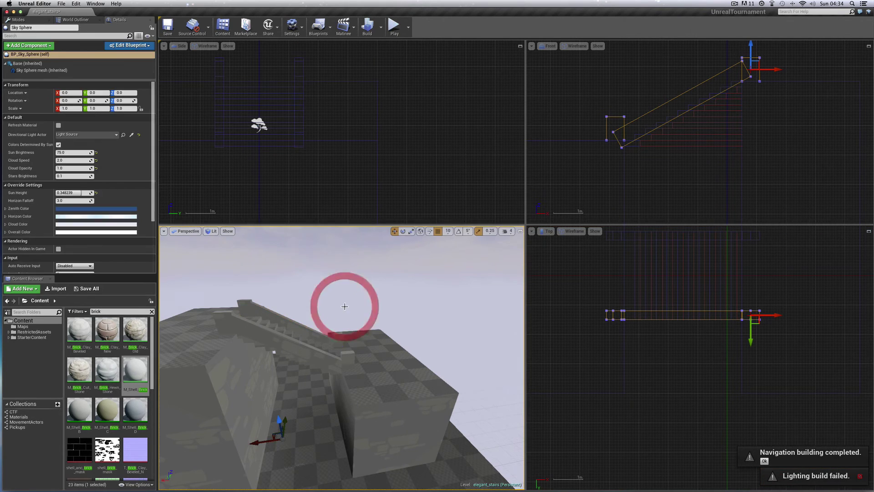
left_click(62, 5)
left_click(67, 25)
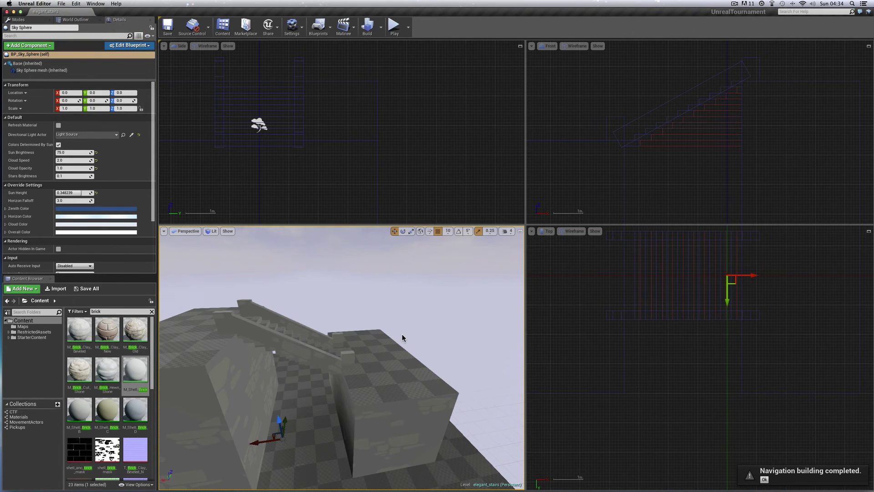
- Examine both railings along the stairs and search the content for "flagstone"
right_click_drag(342, 357, 296, 358)
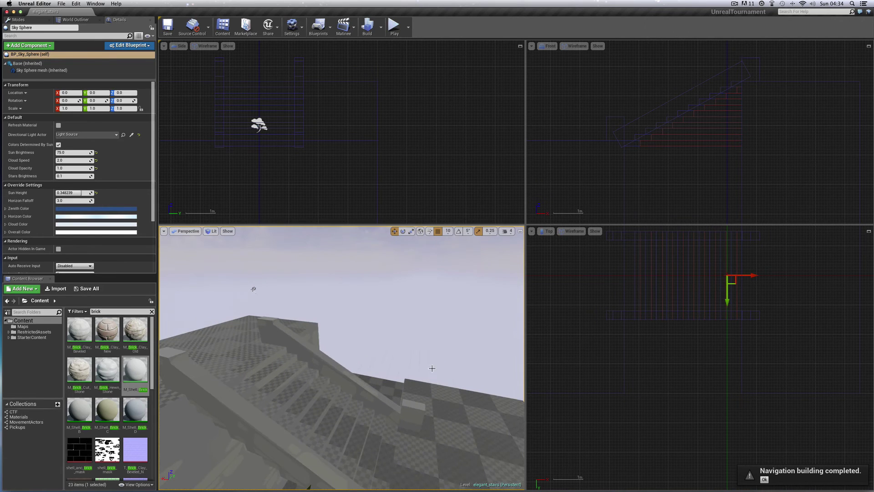
right_click_drag(401, 369, 227, 370)
left_click_drag(396, 370, 394, 372)
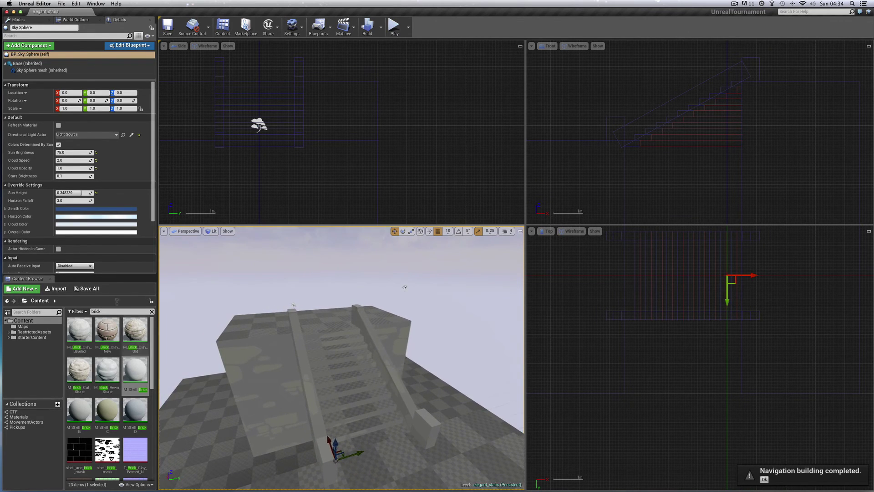
left_click(96, 311)
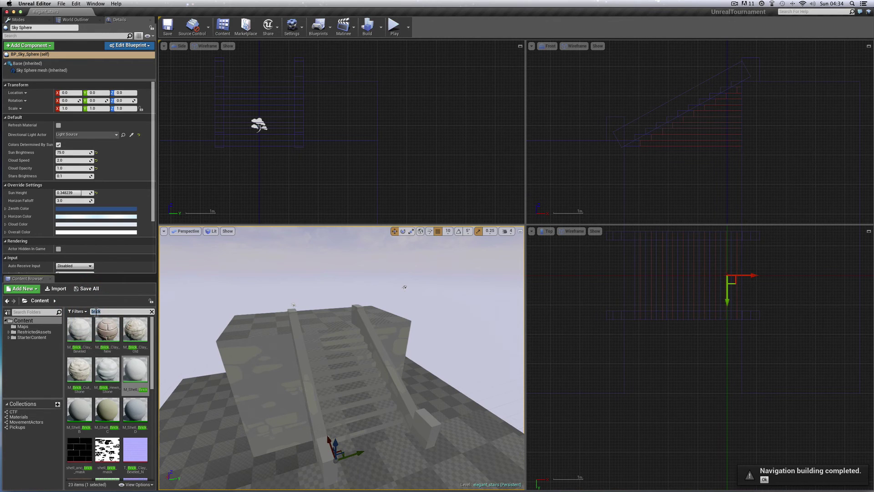
type("fla")
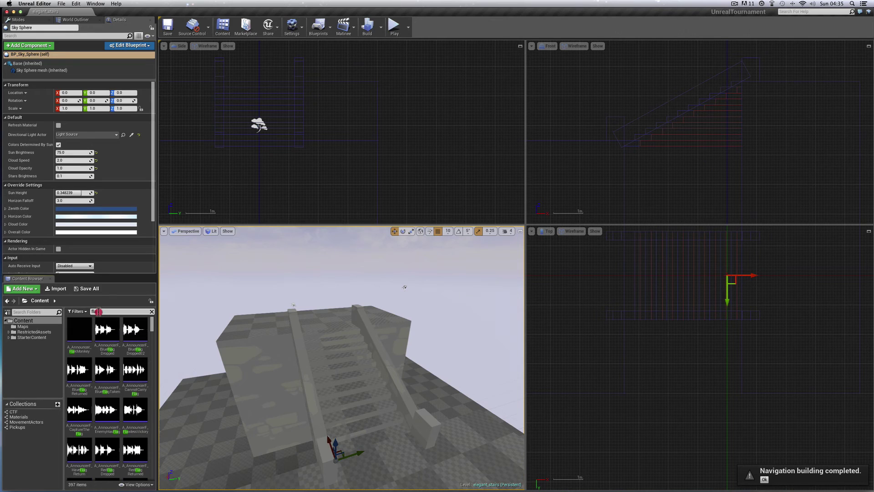
left_click(96, 313)
type("gstone")
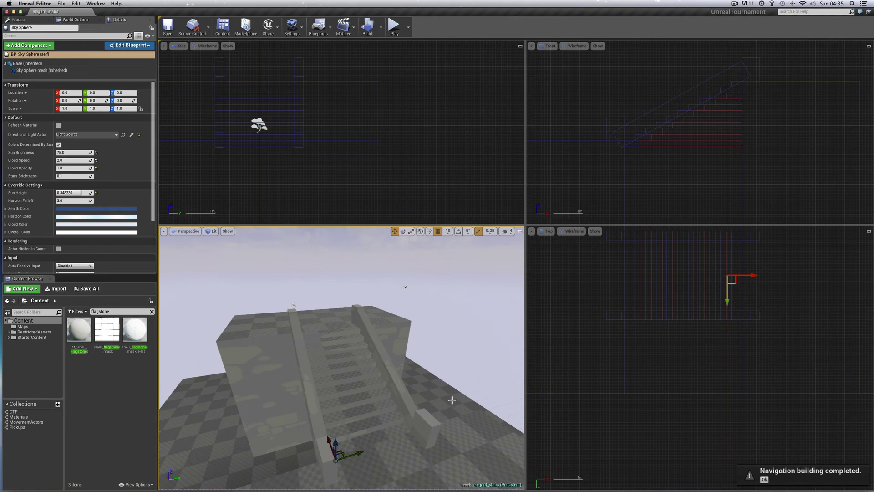
- Select the lowest step's surface on the stair brush and try to extend the selection to all coplanar surfaces
middle_click_drag(403, 405, 359, 412)
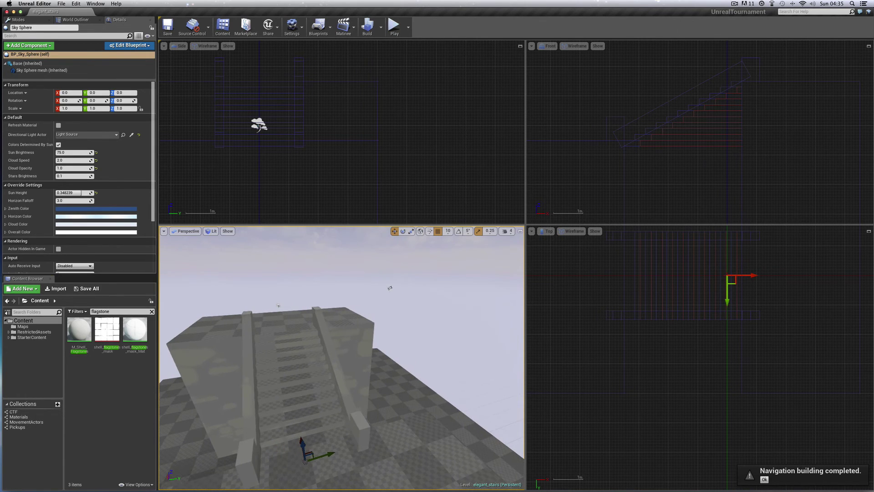
left_click(318, 423)
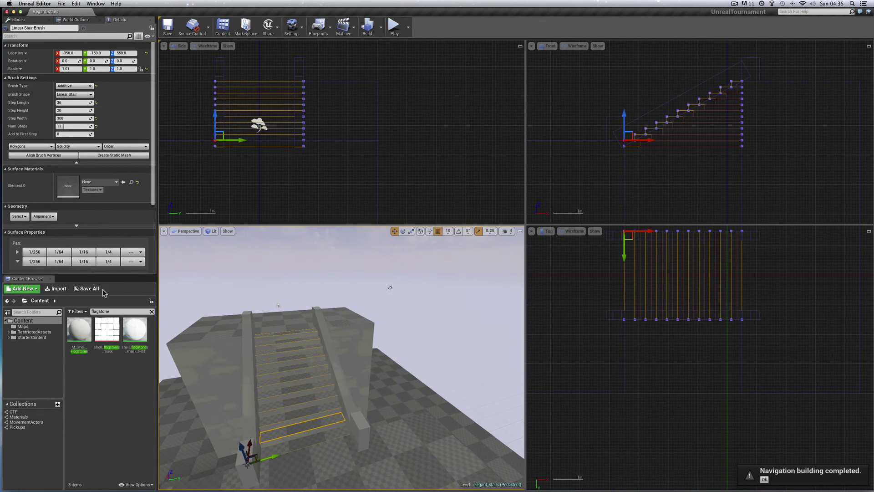
left_click(19, 216)
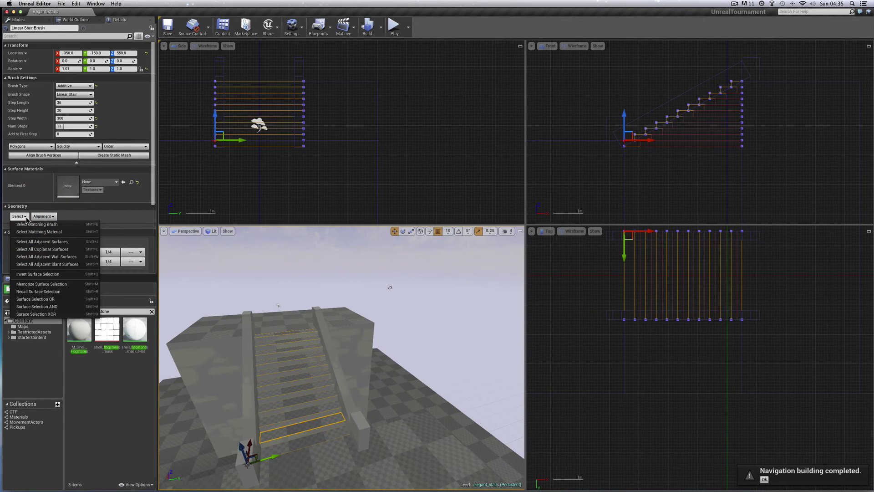
left_click(55, 249)
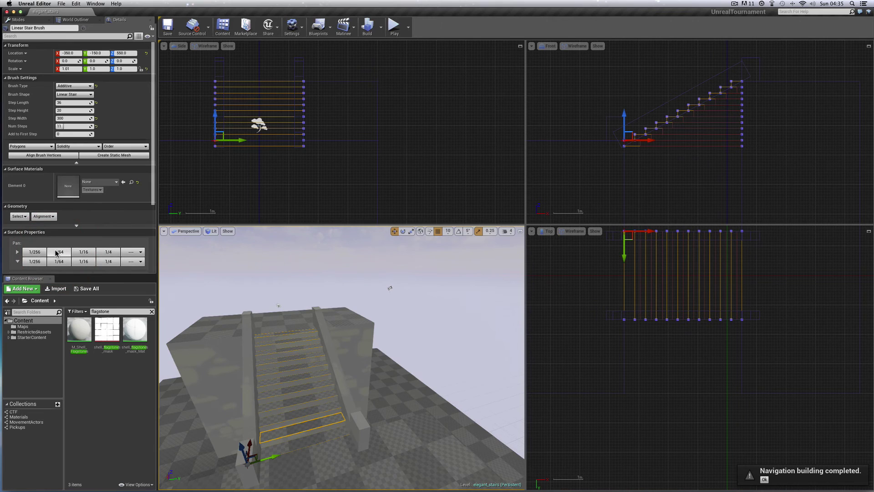
- Select all surfaces adjacent to the lowest step, align them planar and apply the shell_flagstones_mask texture to the stairs
left_click(24, 217)
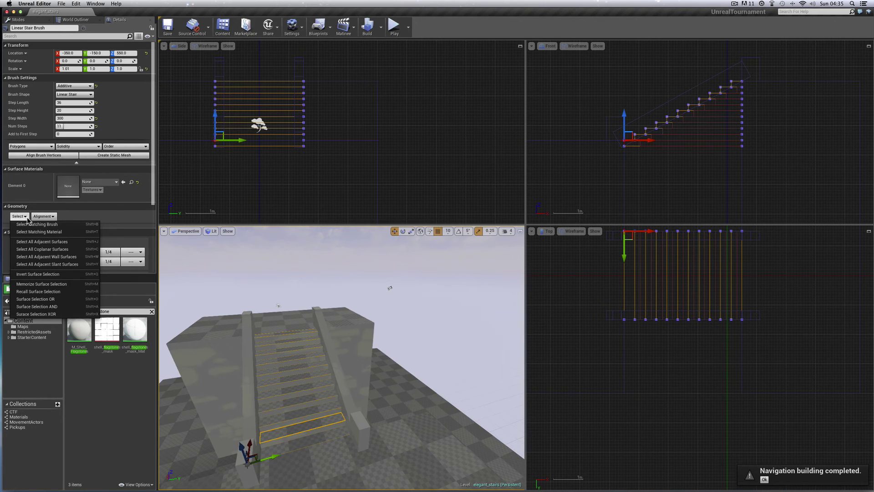
left_click(46, 241)
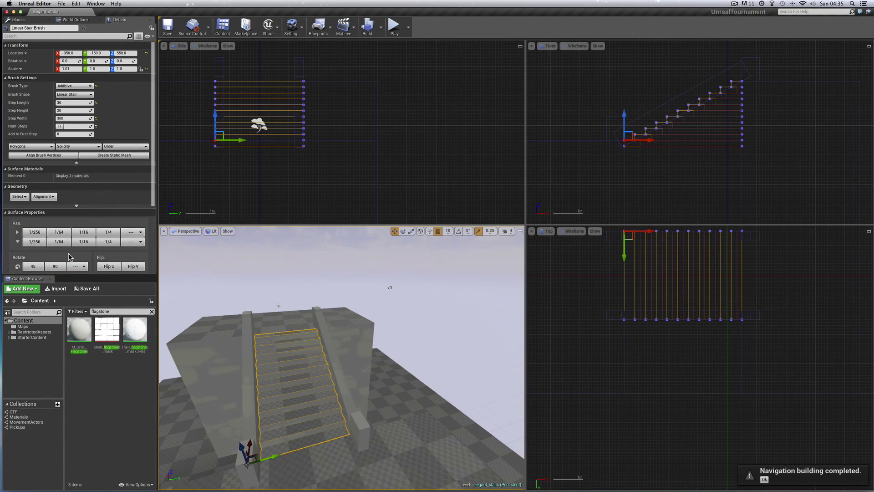
left_click(51, 198)
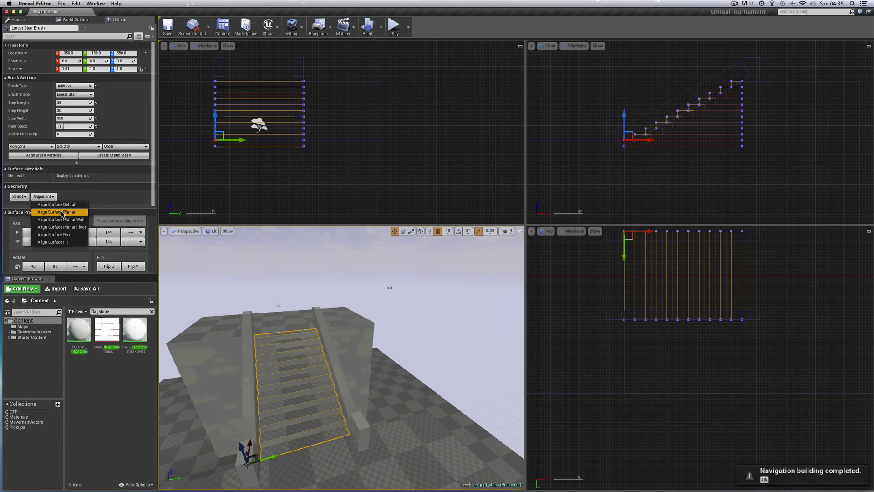
left_click(62, 213)
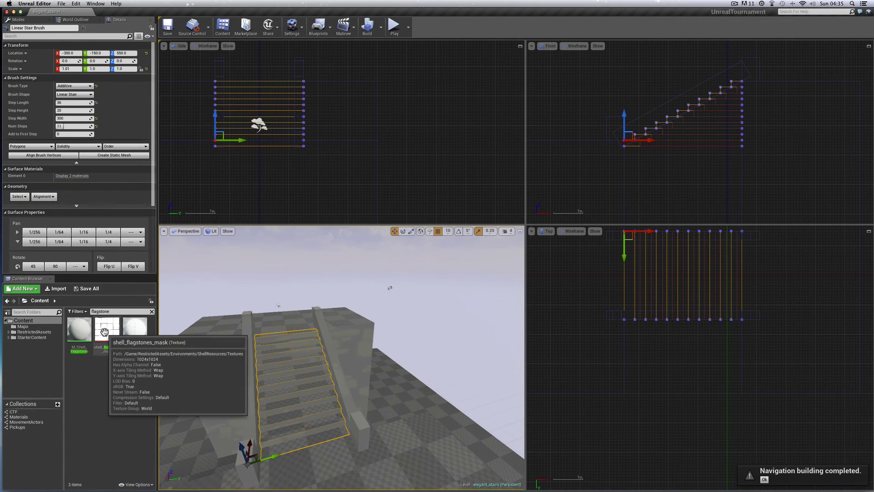
left_click_drag(117, 327, 285, 376)
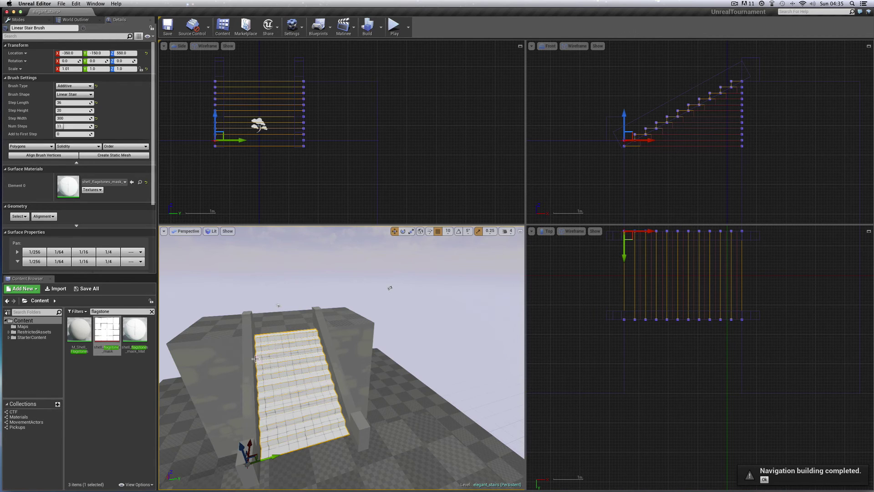
- Select all wall surfaces adjacent to the upper block's front and apply the M_Shell_Brick material found by searching for "brick"
left_click(214, 359)
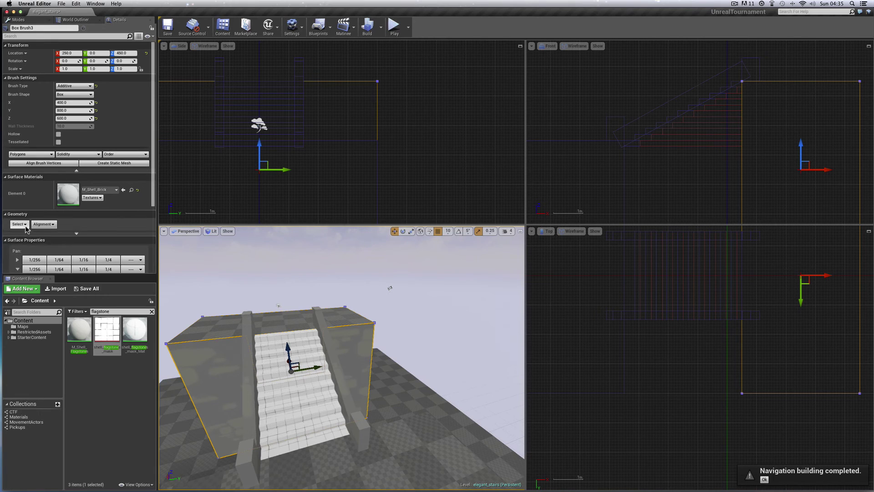
left_click(19, 224)
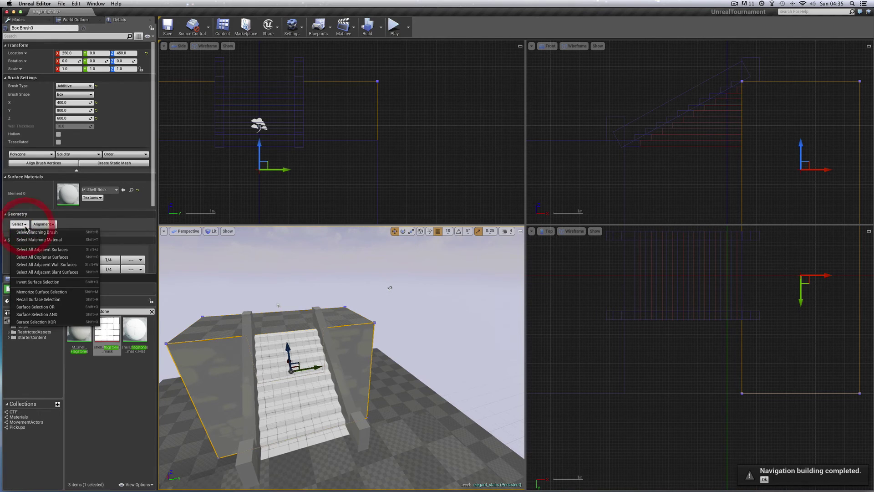
left_click(52, 265)
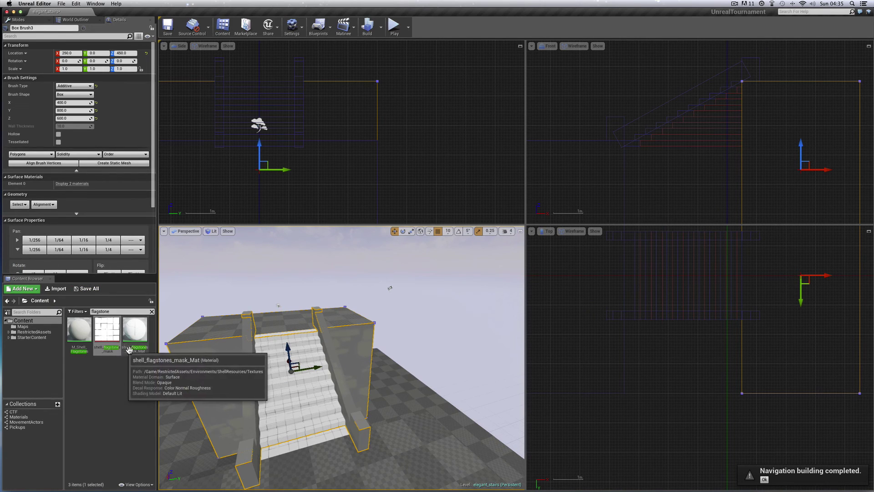
left_click(100, 311)
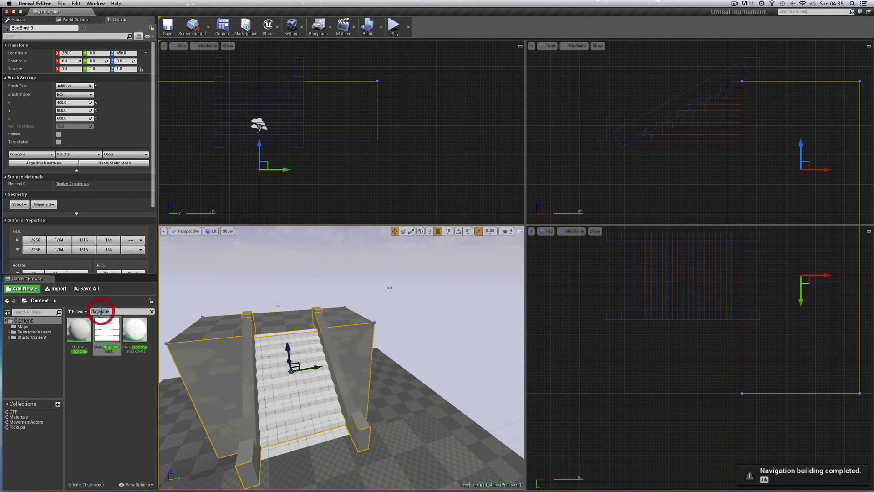
type("bri")
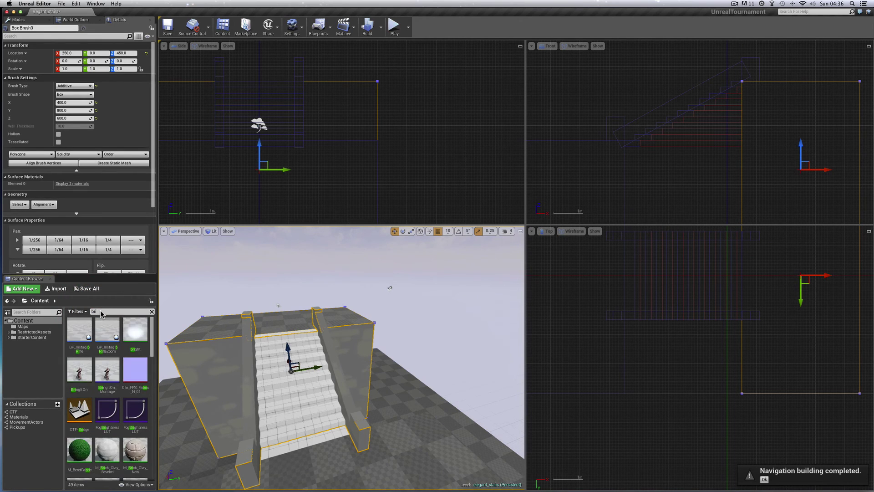
type("ck")
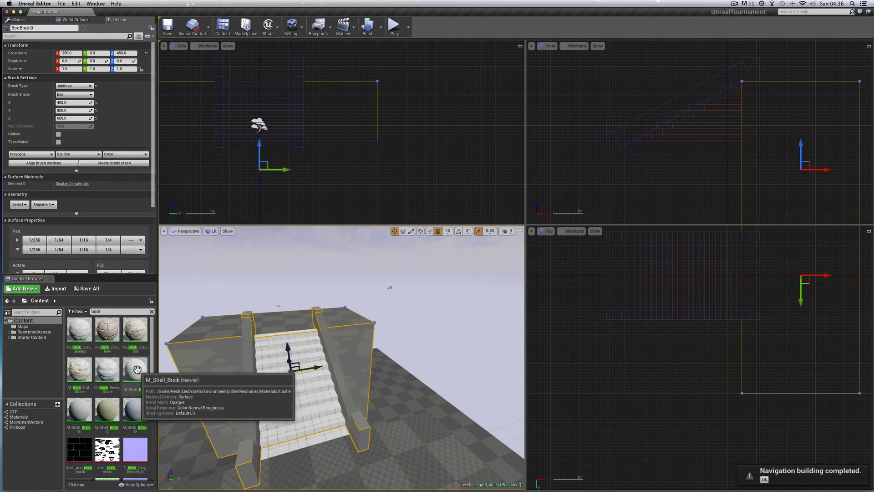
left_click_drag(135, 370, 214, 358)
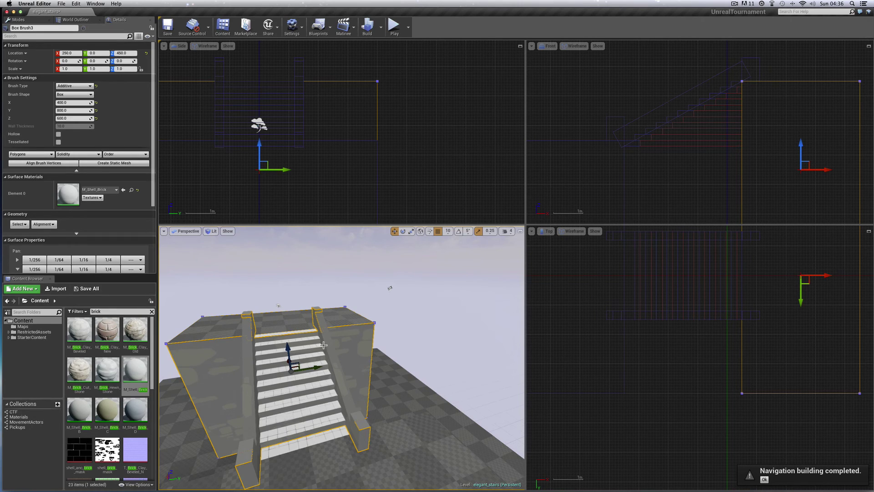
- Select all wall surfaces adjacent to the upper block's front wall and apply the planar surface alignment to them
left_click(302, 291)
middle_click_drag(371, 367, 258, 366)
left_click_drag(445, 367, 452, 367, "alt")
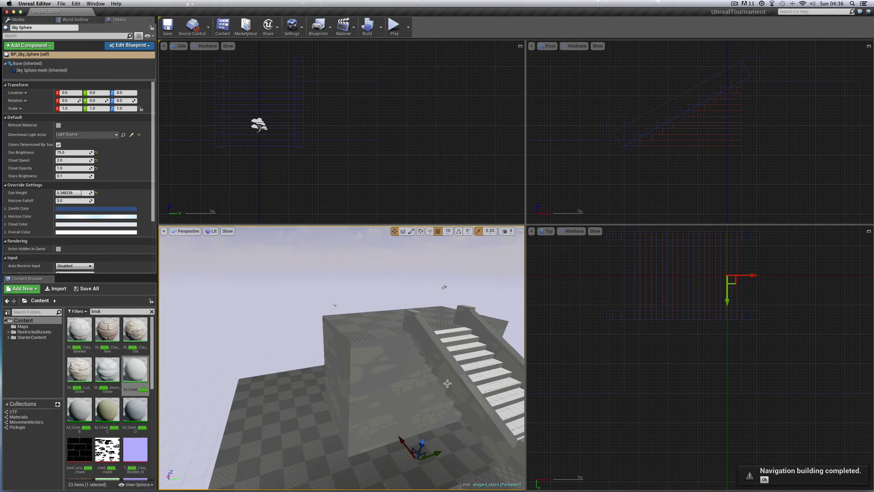
left_click(393, 370)
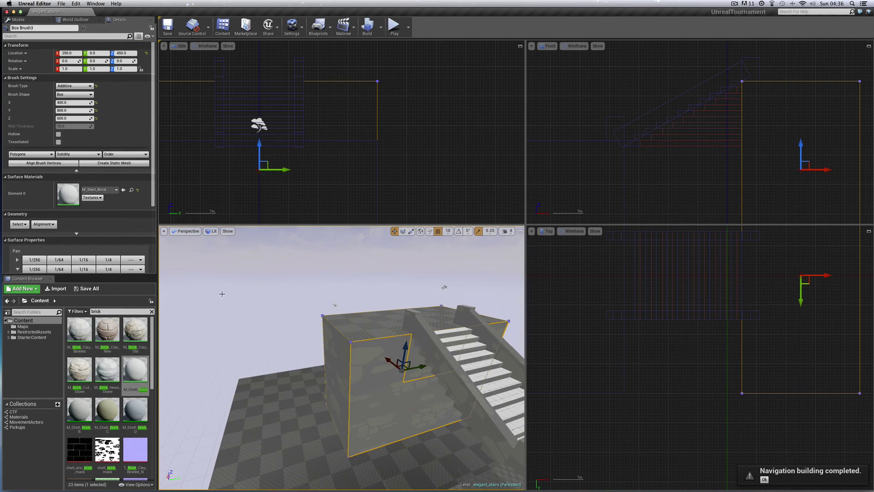
left_click(23, 224)
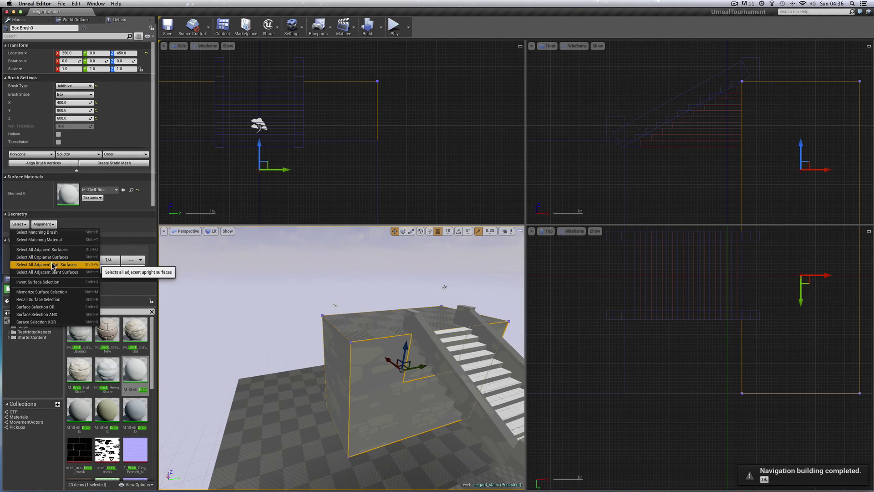
left_click(51, 264)
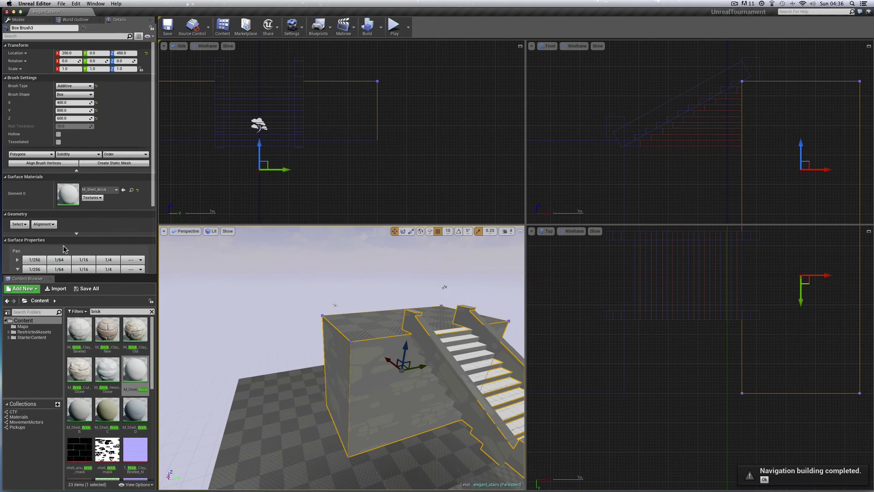
left_click(43, 224)
left_click(61, 239)
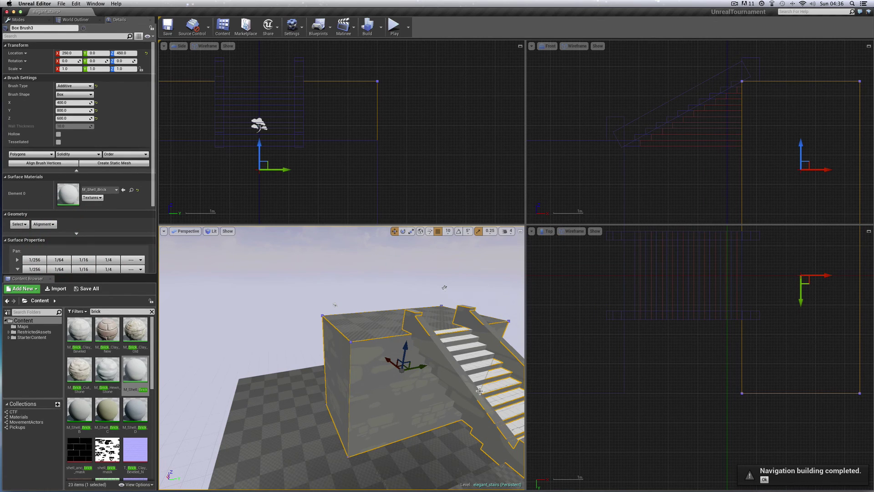
left_click(474, 299)
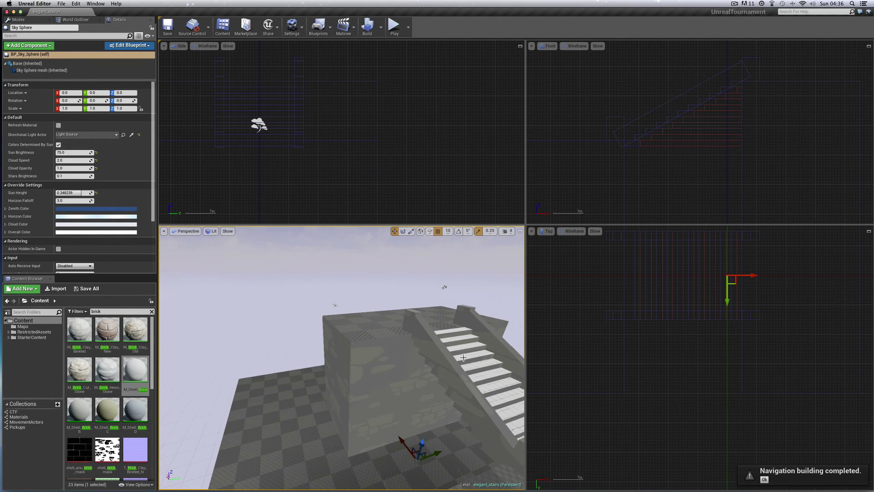
- Search the content for "flagstone" and apply the shell_flagstones_mask texture to the upper block's top surface
middle_click_drag(464, 357, 458, 360)
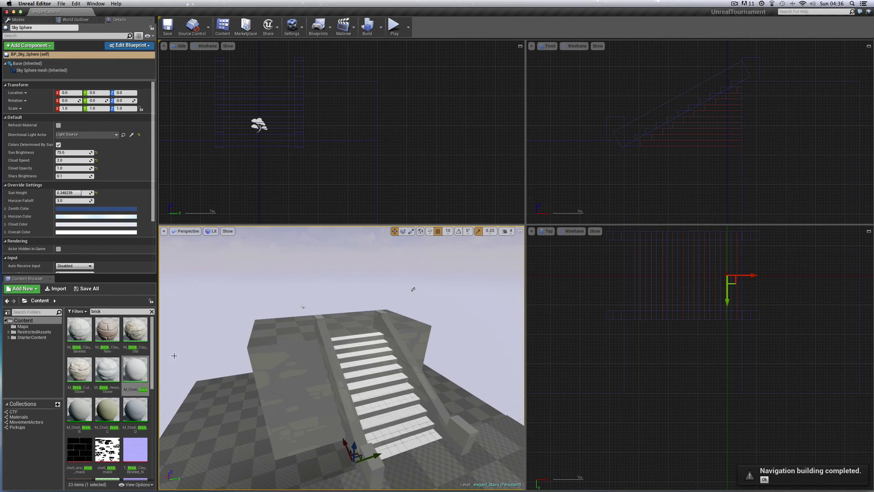
left_click(94, 311)
type("flag")
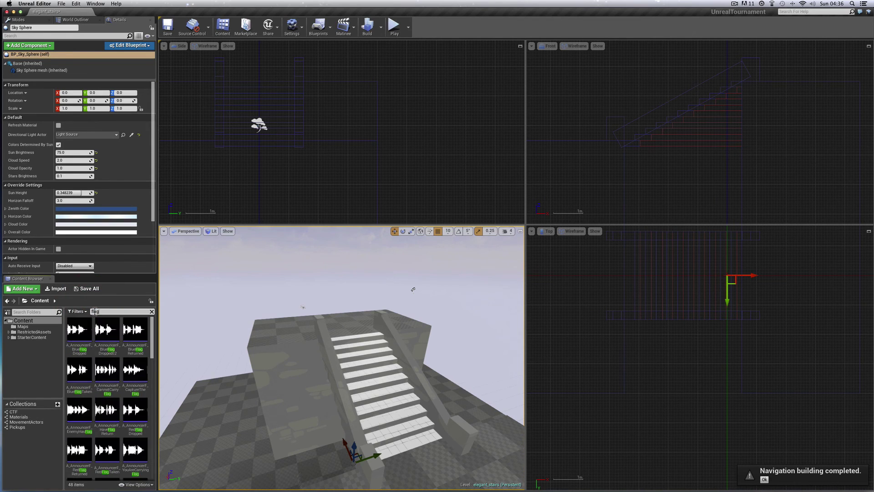
type("stone")
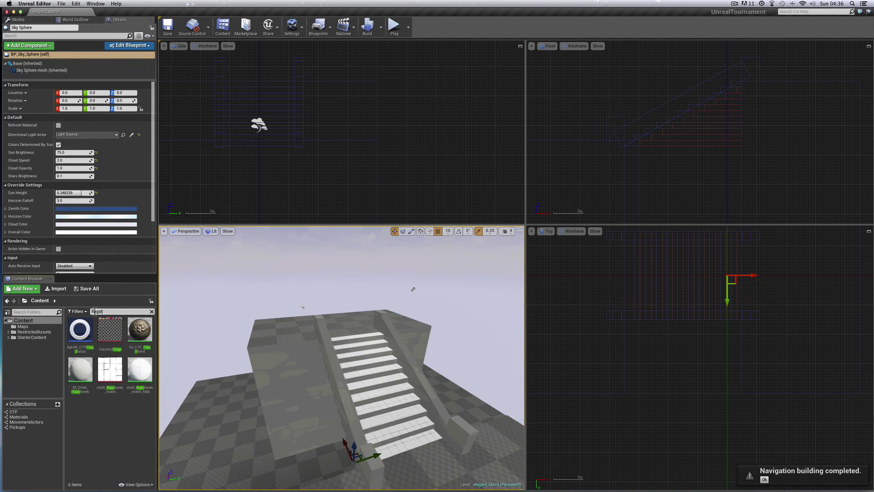
left_click(275, 324)
left_click_drag(107, 329, 302, 323)
mouse_move(446, 423)
right_mouse_down()
mouse_move(446, 464)
mouse_move(446, 424)
right_mouse_up()
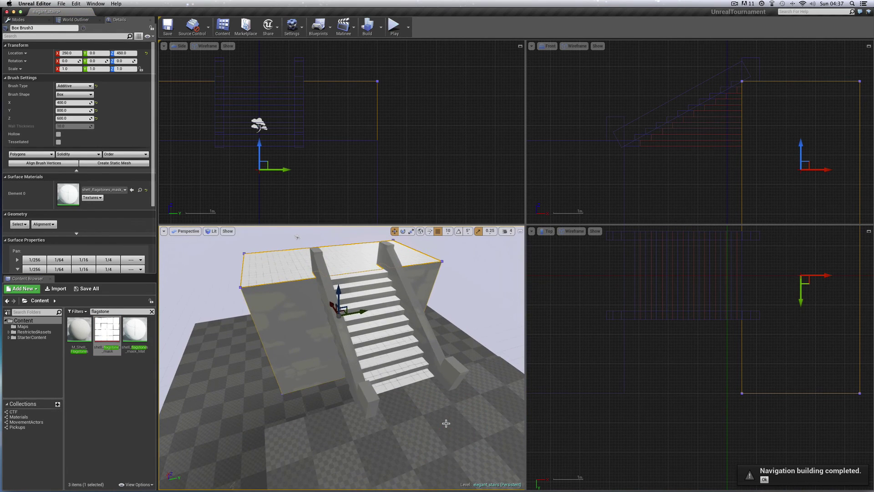
- Apply the shell_flagstones_mask texture to the lower platform's top surface and to the large floor around the blocks
left_click(413, 423)
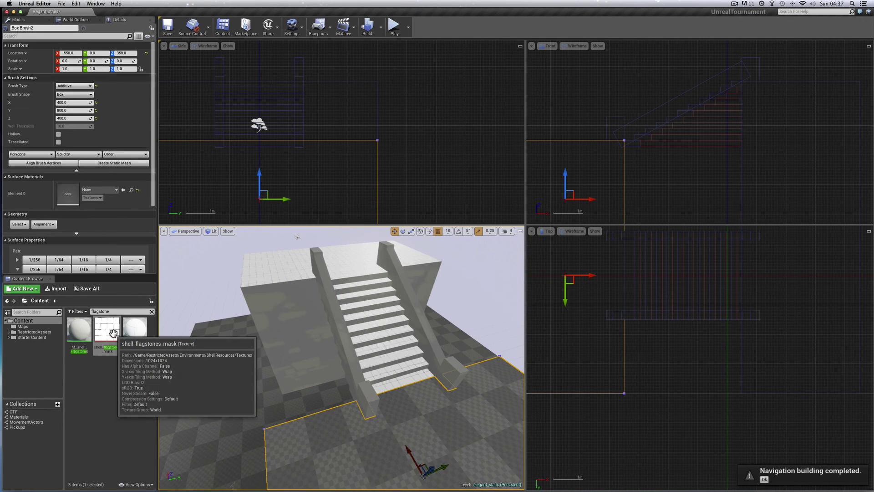
left_click_drag(113, 333, 419, 431)
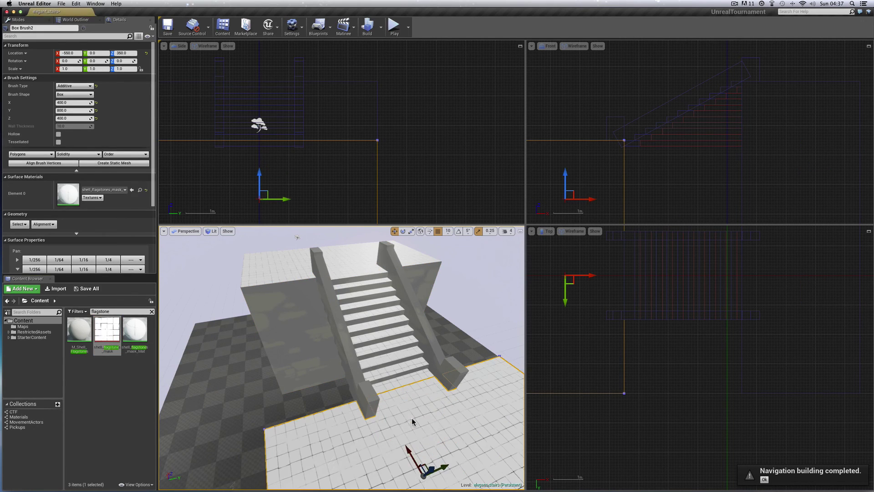
left_click(218, 393)
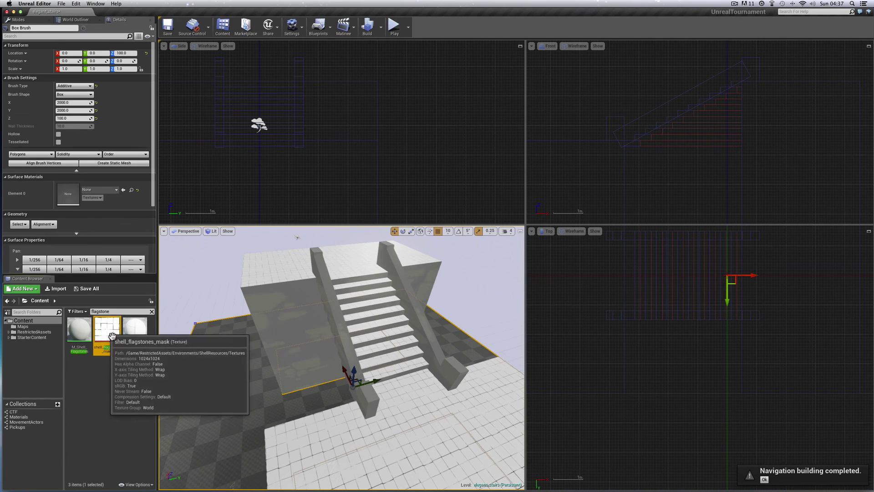
left_click_drag(112, 336, 215, 355)
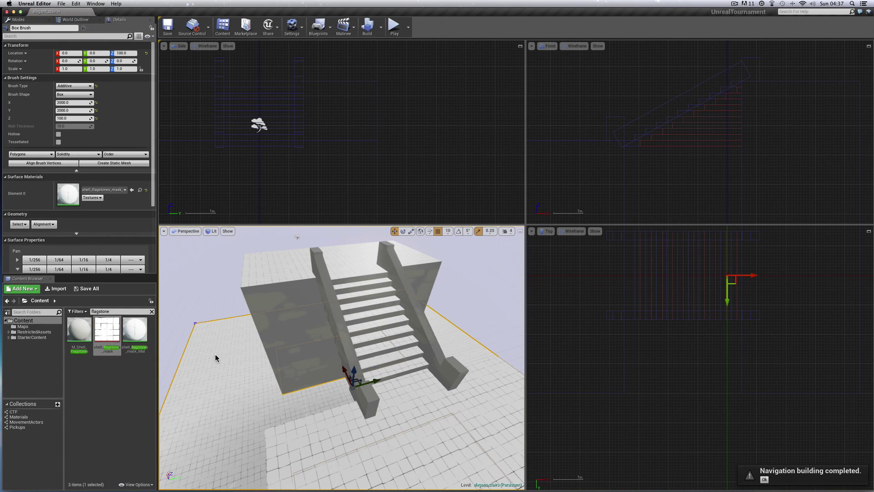
- Try the M_Shell_Flagstones material on the large floor, and put the shell_flagstones_mask texture back on it
left_click_drag(80, 330, 224, 372)
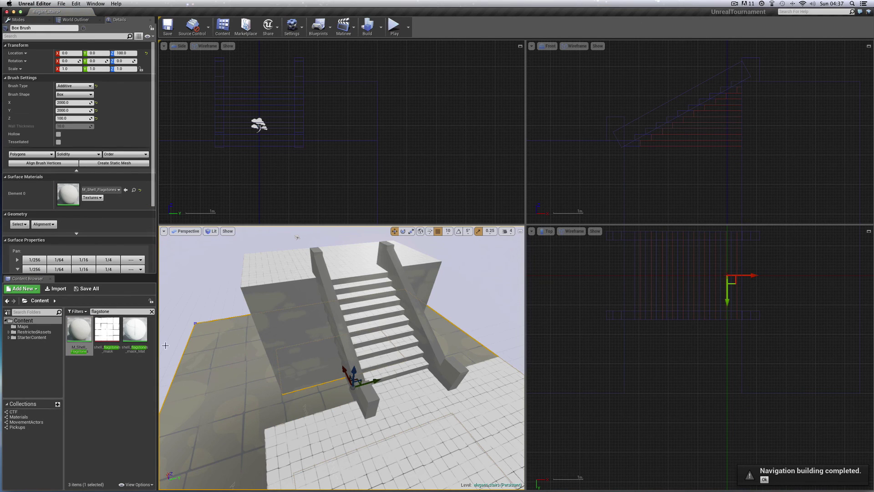
left_click_drag(106, 328, 209, 366)
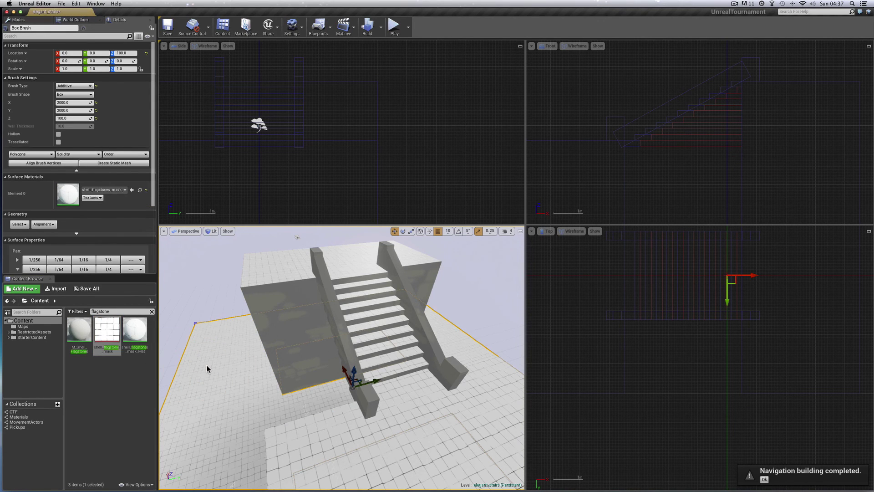
- Save the level with the textured floors and stairs, and deselect the floor surface
left_click(61, 4)
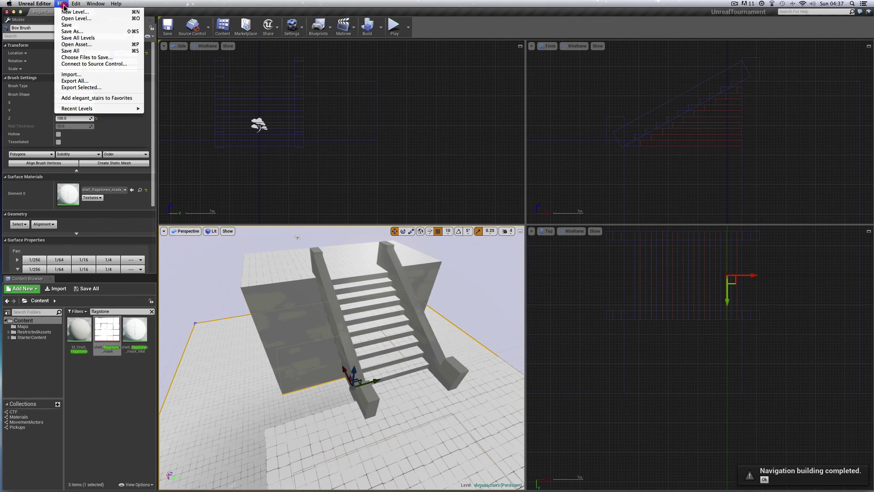
left_click(71, 25)
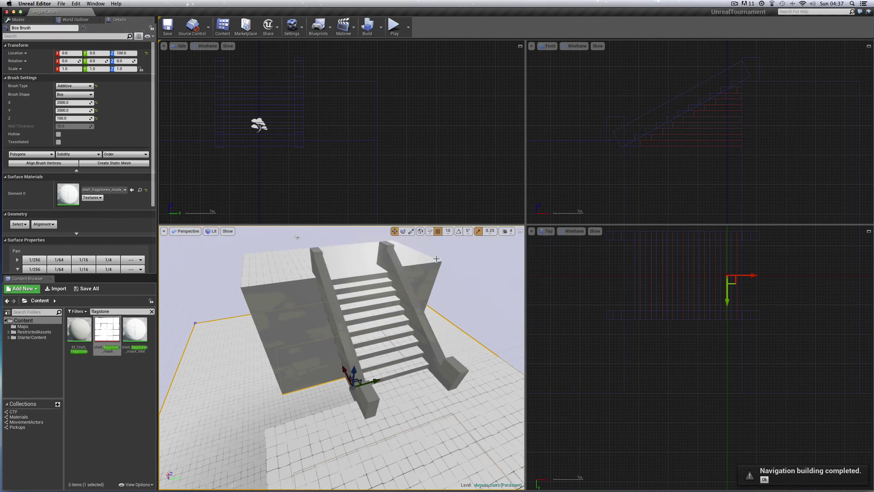
left_click(480, 273)
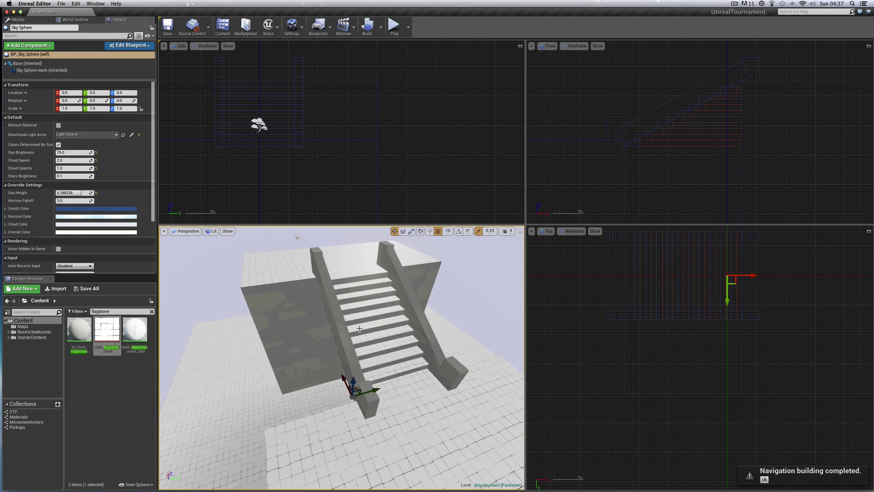
- Examine the textured stairs, railings and blocks from the front and side, including the gap beneath the staircase
middle_click_drag(441, 320, 417, 319)
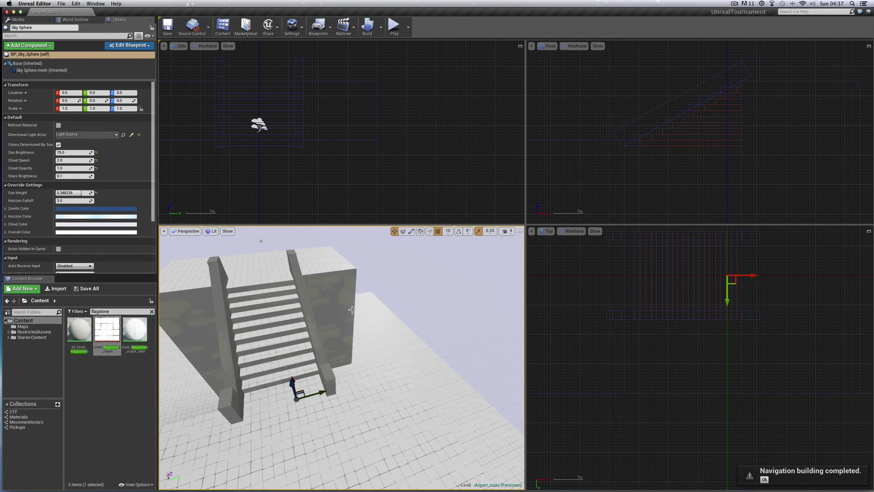
left_click_drag(351, 310, 358, 349)
middle_click_drag(363, 349, 262, 392)
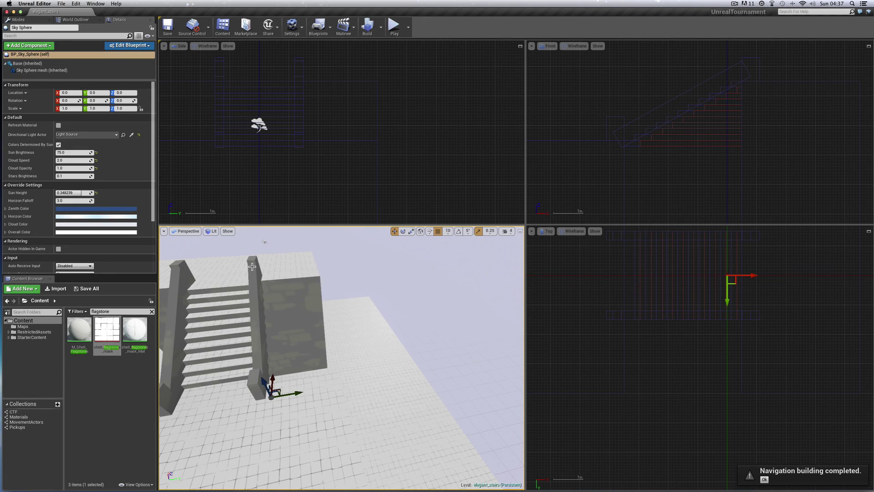
middle_click_drag(306, 354, 304, 354)
left_click_drag(403, 387, 405, 390)
right_click_drag(364, 396, 378, 397)
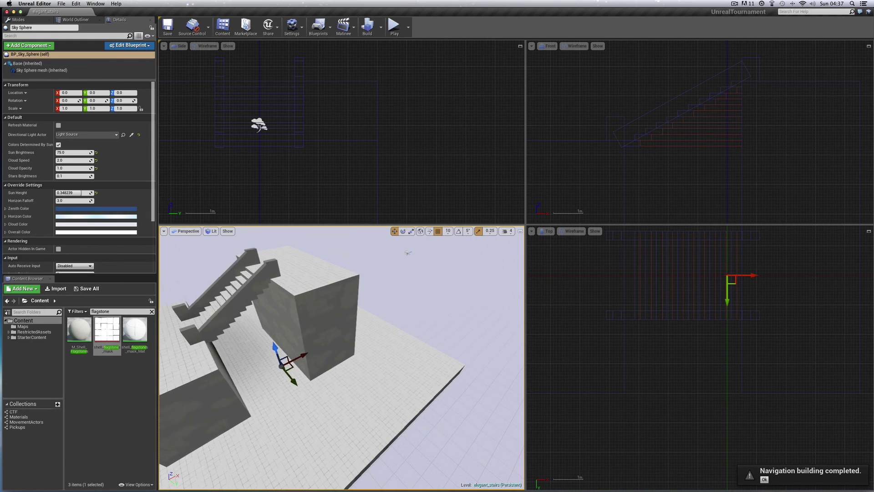
right_click_drag(286, 389, 281, 389)
key("Escape")
middle_click_drag(284, 347, 282, 345)
right_click_drag(283, 337, 286, 340)
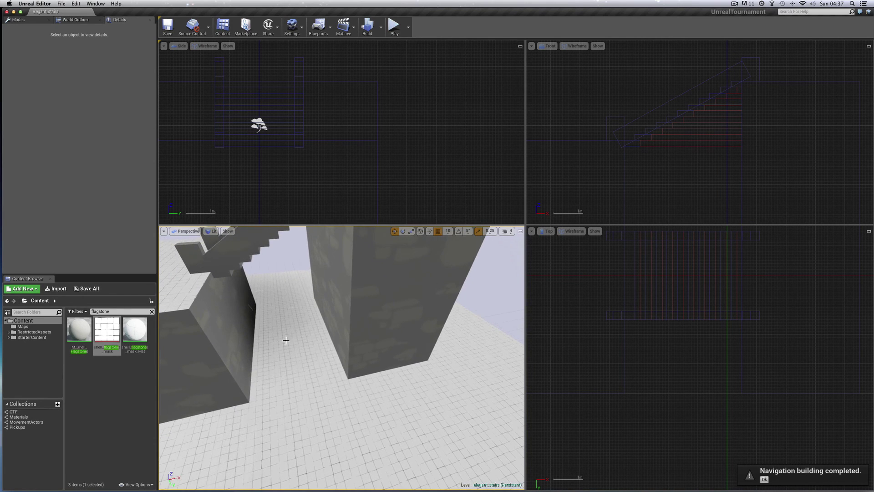
- Examine the underside of the staircase from below, and view the stairs and both blocks from a distance
middle_click_drag(294, 332, 296, 325)
left_click_drag(297, 320, 296, 310)
right_click_drag(298, 326, 296, 330)
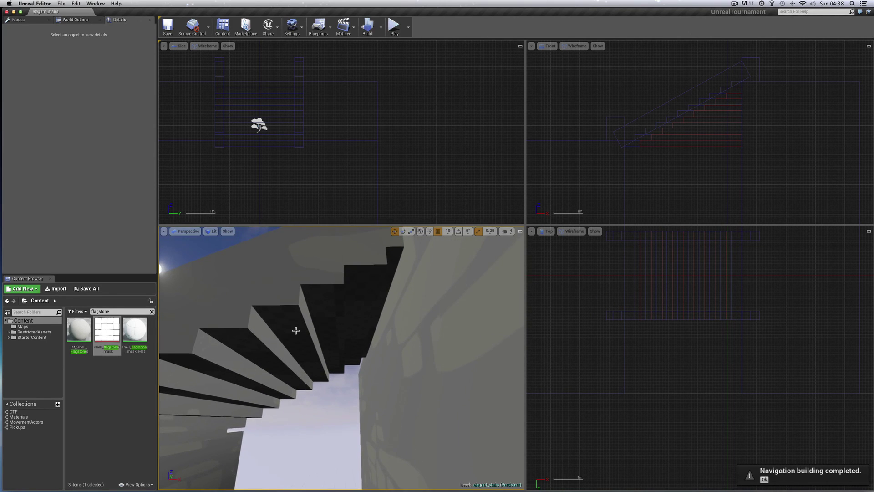
right_click_drag(329, 402, 330, 398)
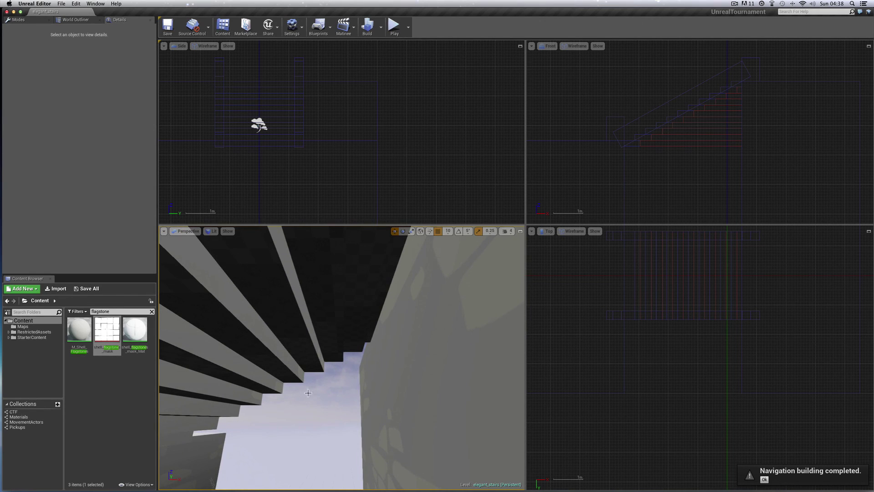
right_click_drag(307, 403, 196, 427)
mouse_move(307, 388)
right_mouse_down()
mouse_move(277, 381)
mouse_move(320, 473)
mouse_move(312, 368)
right_mouse_up()
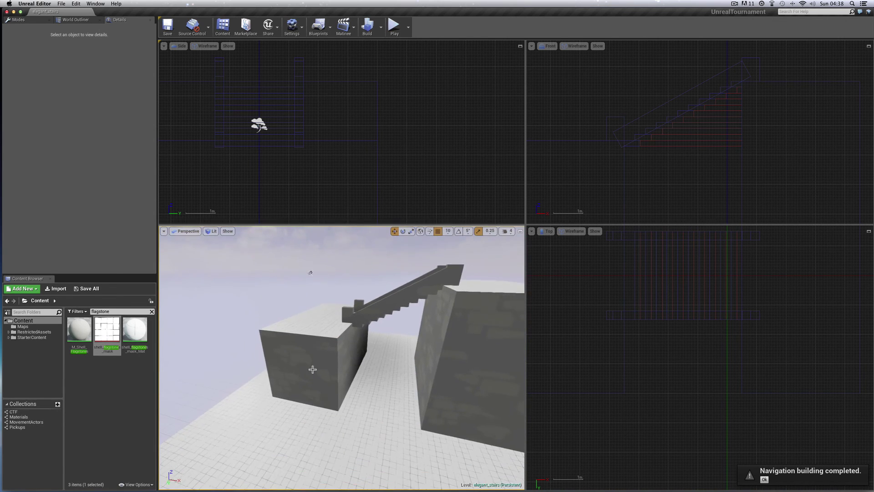
- Playtest the level from the lower platform's top, walk around the stairs and blocks, look up at the staircase's underside, and end the play session
left_click(317, 326)
right_click(318, 325)
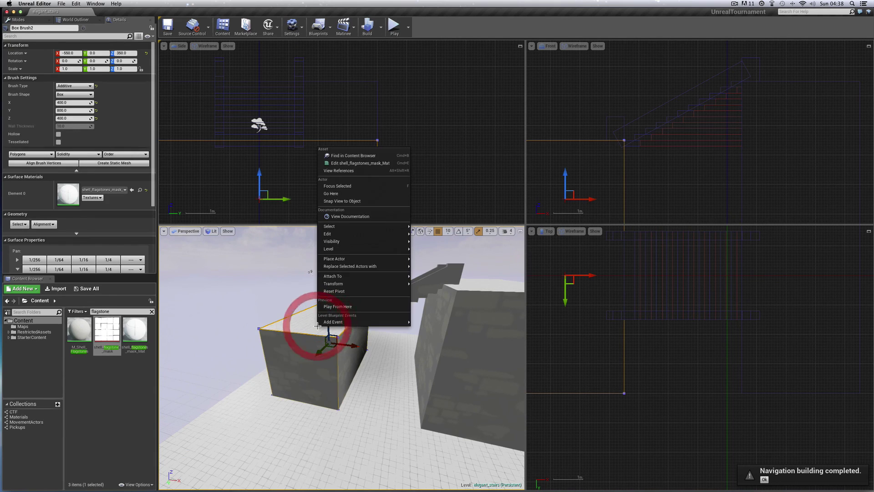
left_click(336, 306)
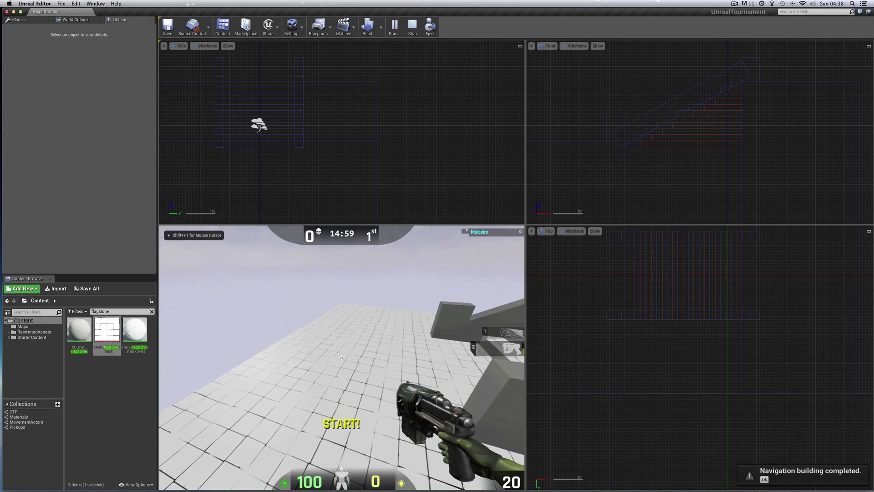
key("w")
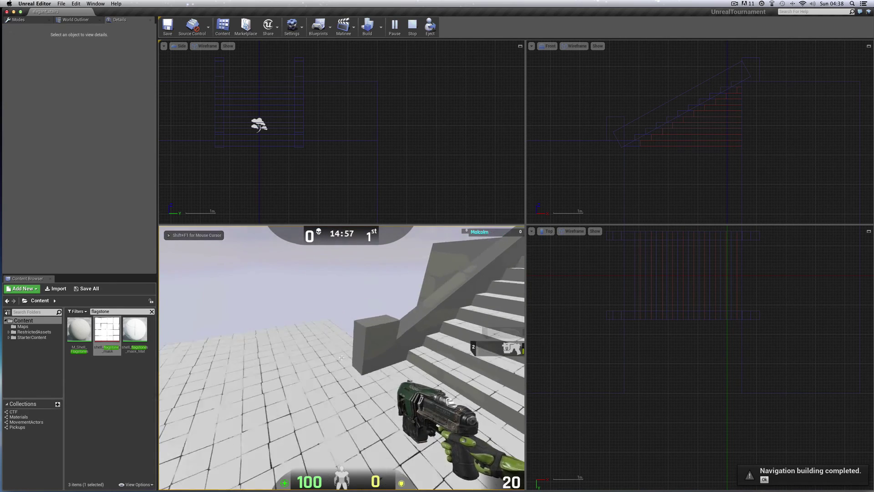
key("w")
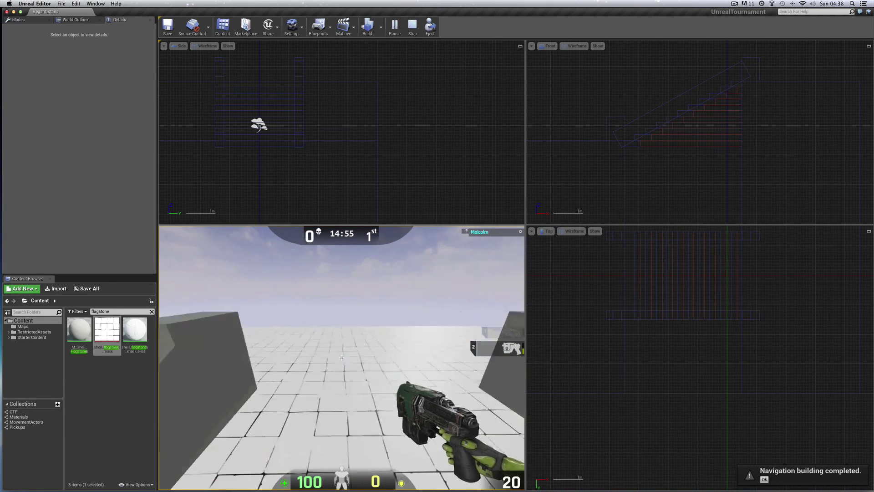
key("w")
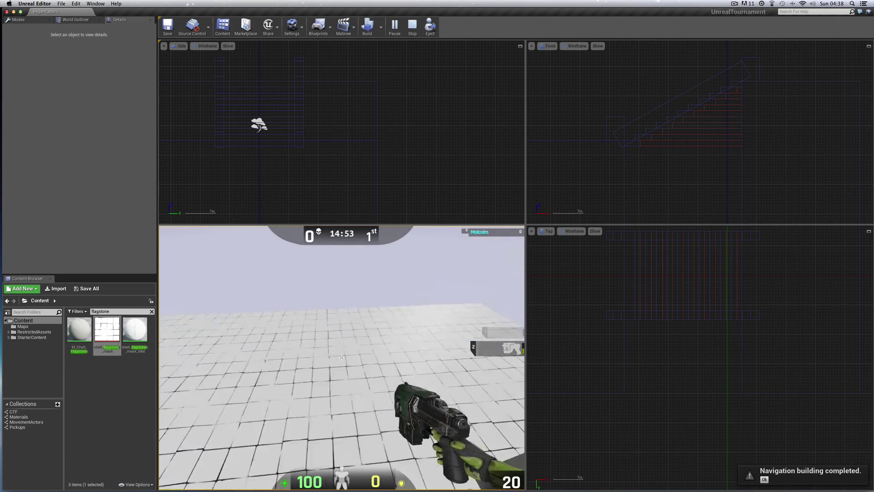
key("w")
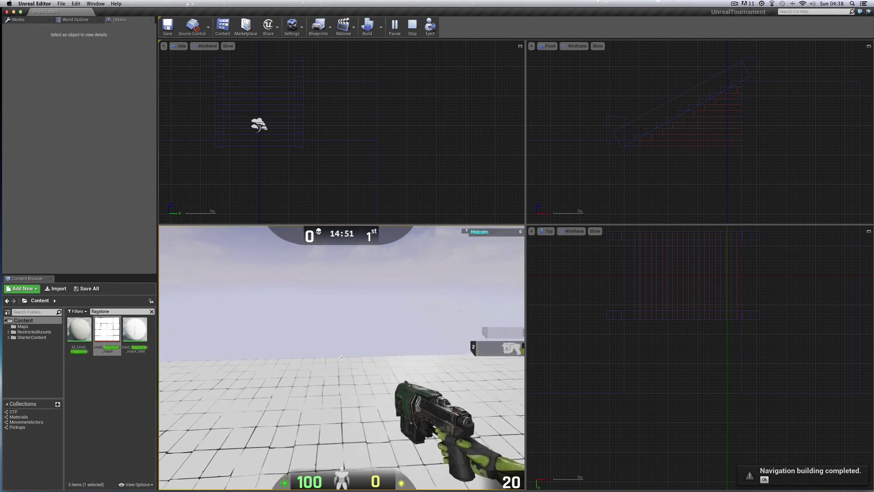
key("w")
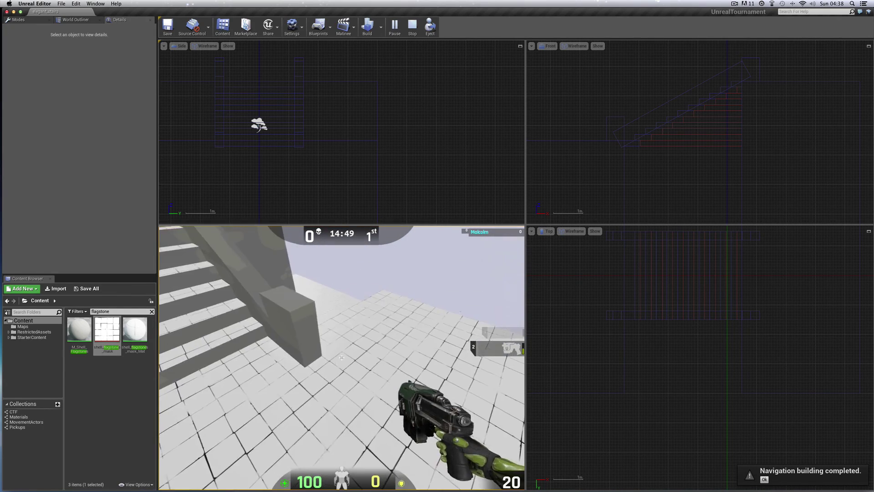
key("w")
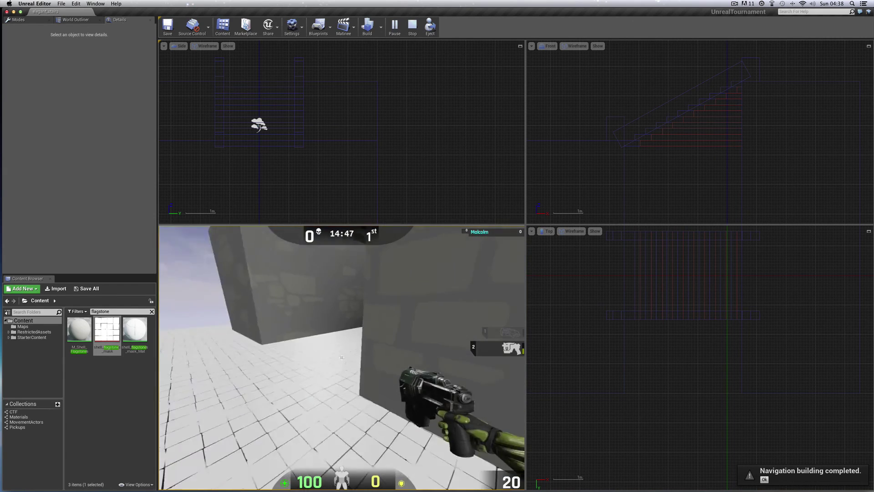
key("w")
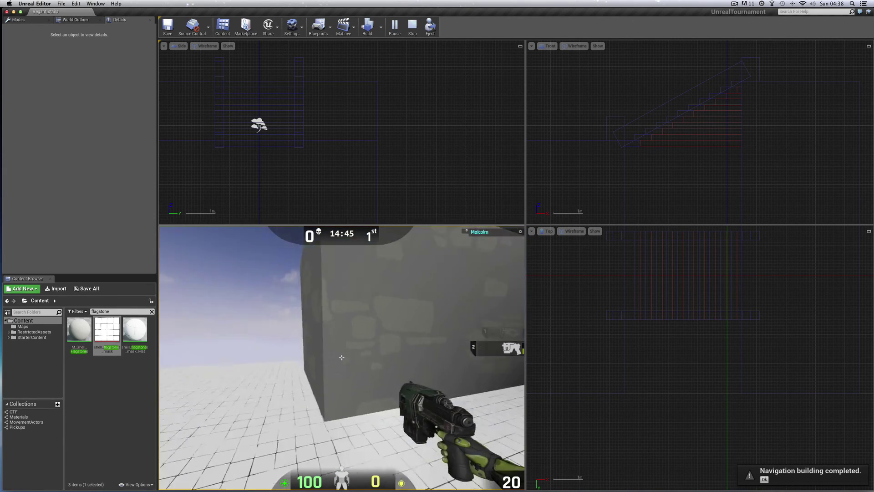
key("w")
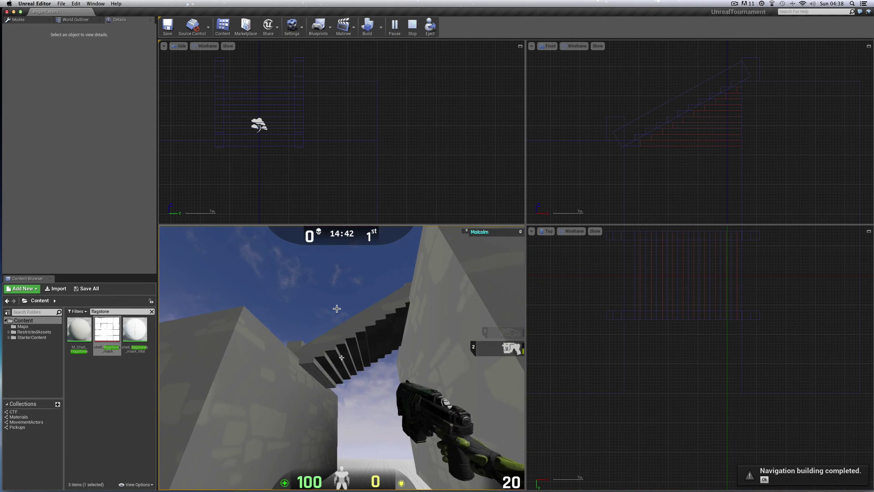
key("Escape")
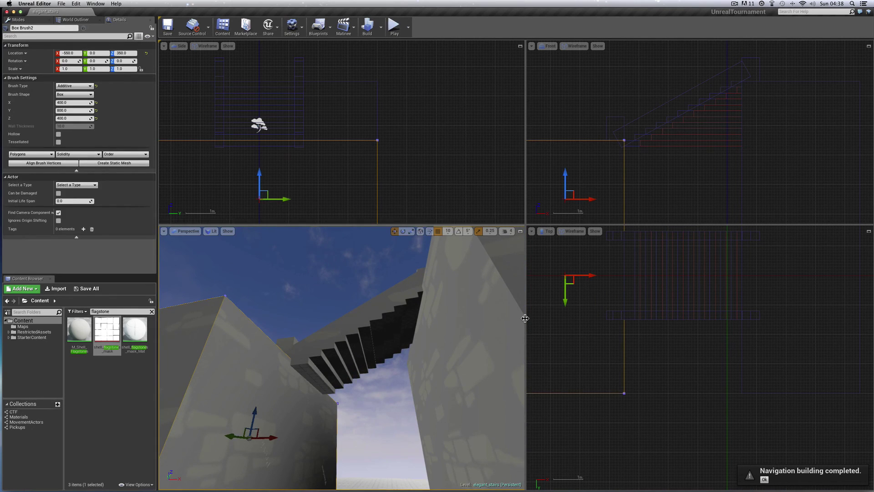
- Widen the Front and Top views by narrowing the perspective view, and deselect the lower platform's box brush
left_click_drag(522, 318, 365, 318)
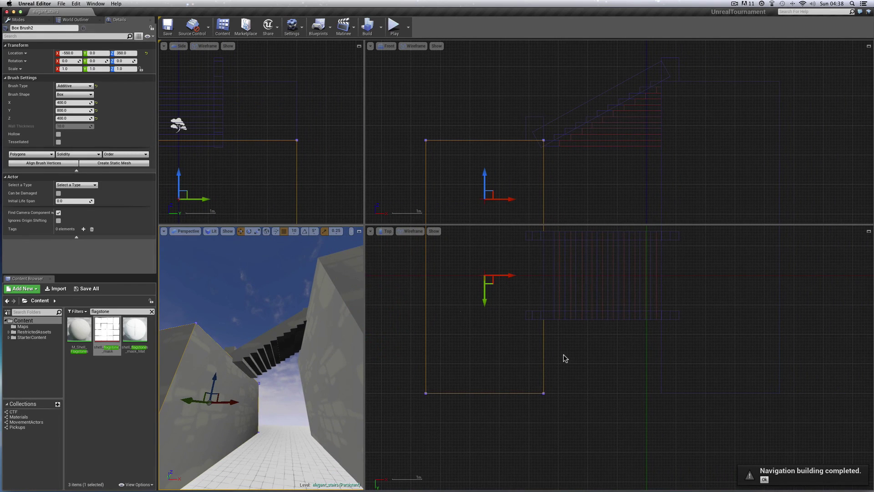
left_click(577, 295)
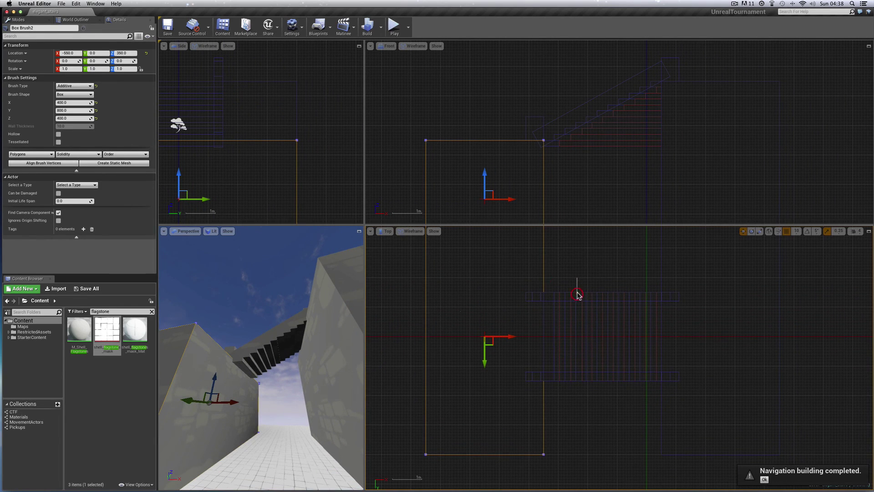
left_click_drag(577, 294, 578, 295)
left_click(583, 279)
right_click_drag(587, 273, 587, 302)
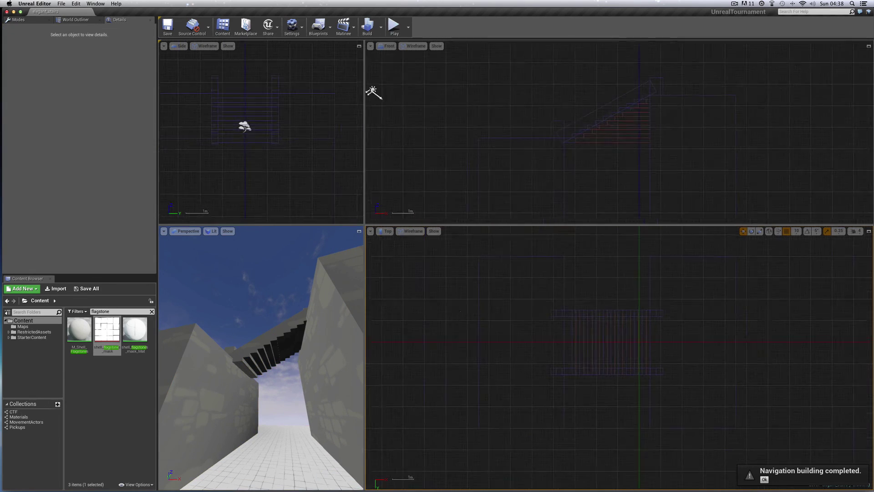
scroll(586, 275, "down", 2)
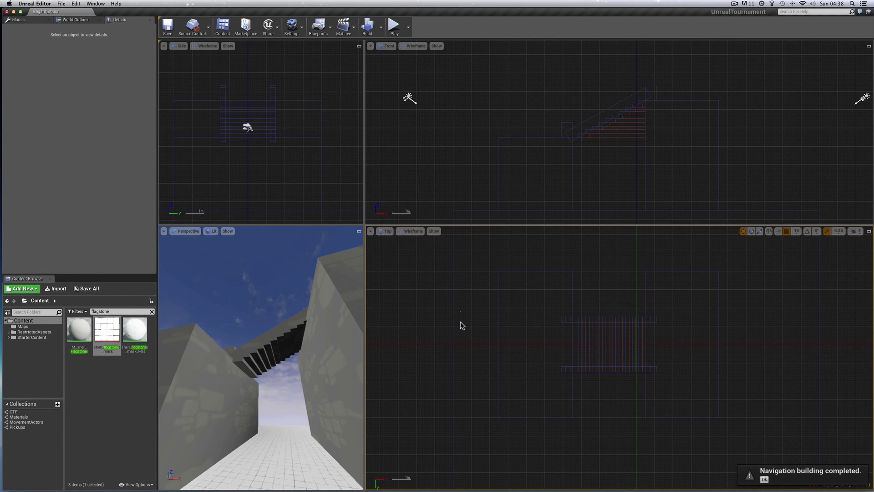